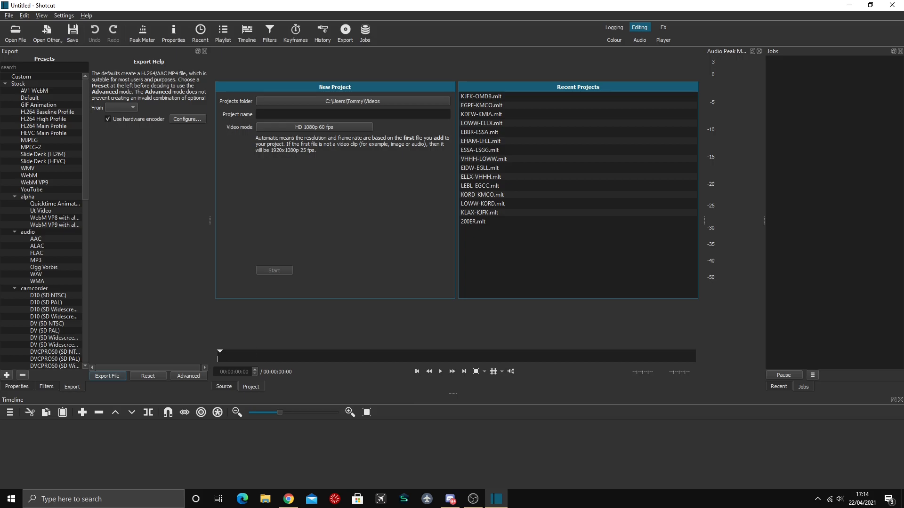
left_click(473, 499)
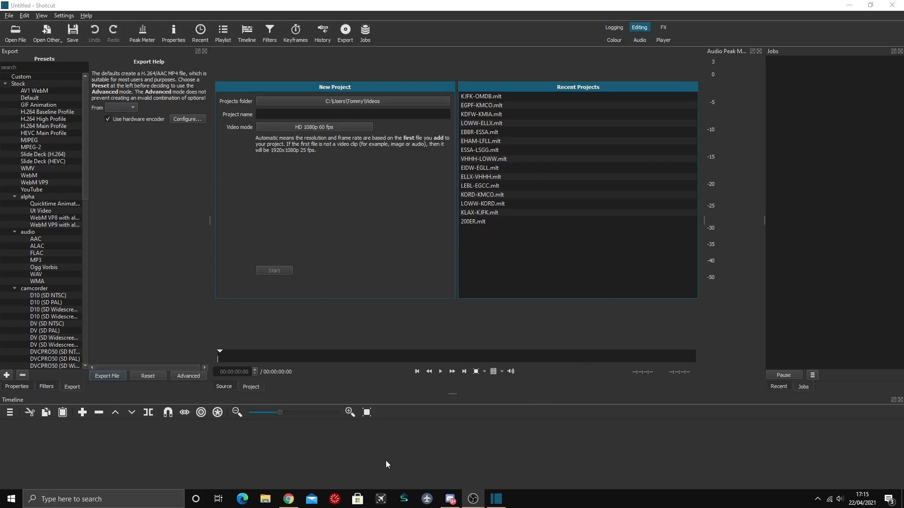
Step: Open Intro2.mp4 from the OBS Recordings folder and place it at the start of a new video track
left_click(16, 33)
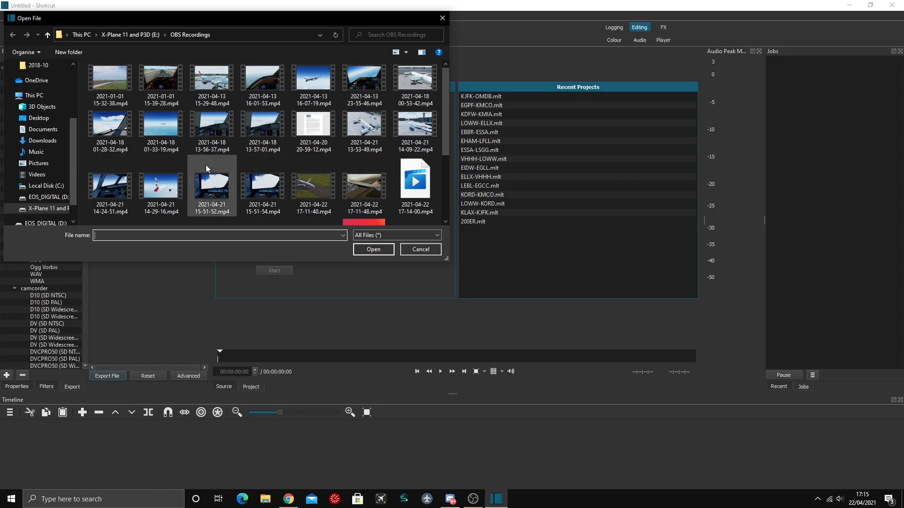
scroll(195, 190, "down", 1)
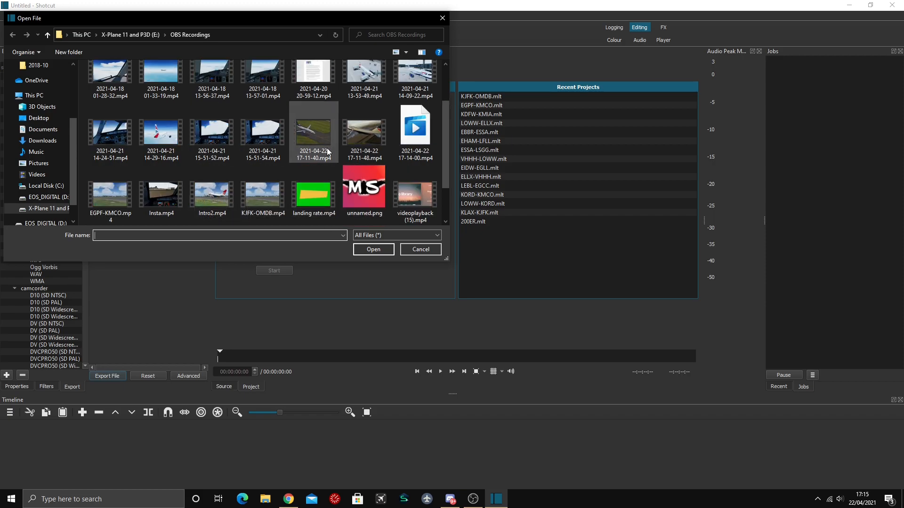
scroll(349, 147, "down", 1)
left_click_drag(204, 19, 382, 47)
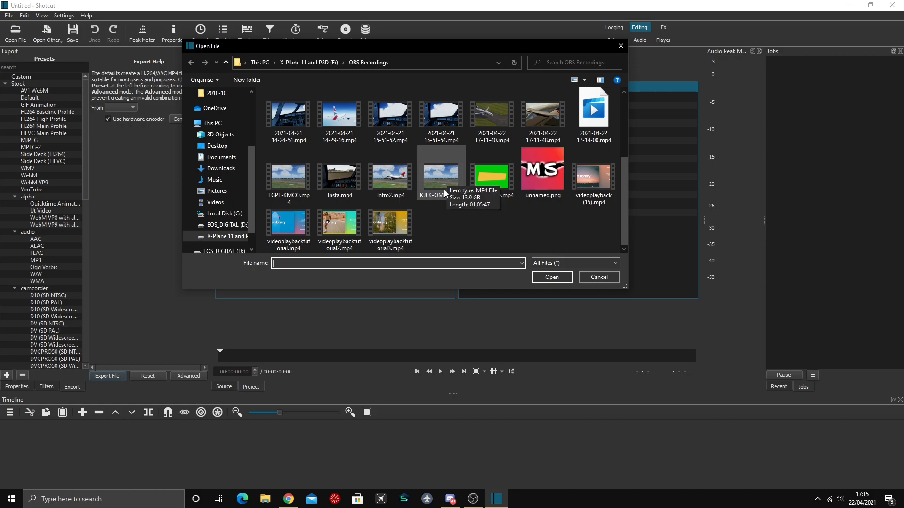
scroll(447, 177, "up", 3)
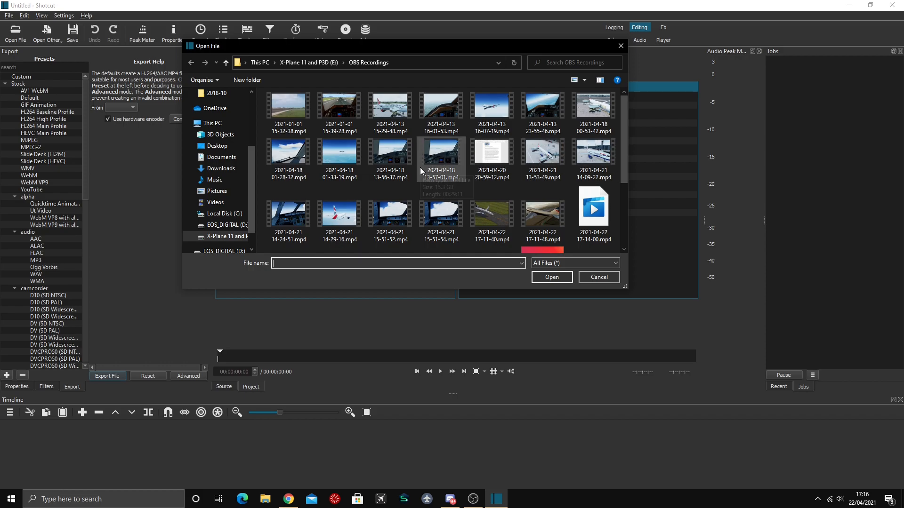
scroll(426, 174, "down", 1)
scroll(427, 175, "down", 1)
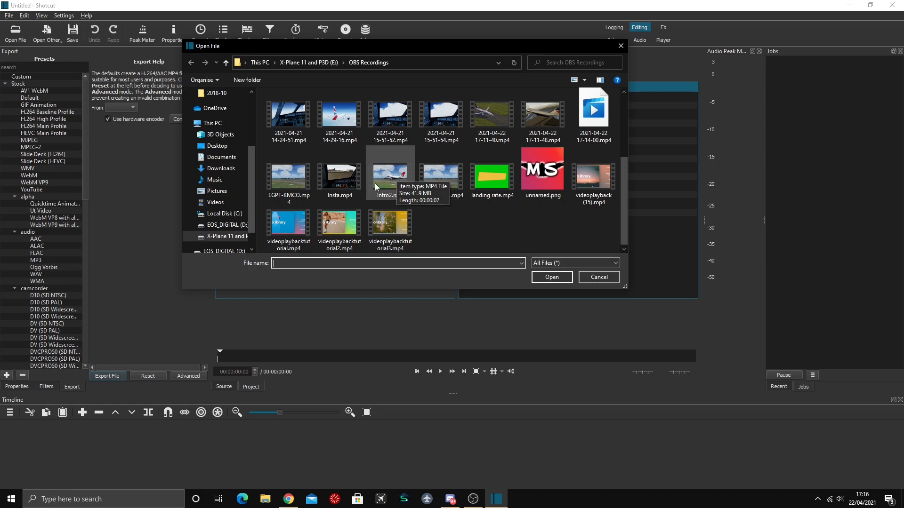
scroll(390, 182, "up", 2)
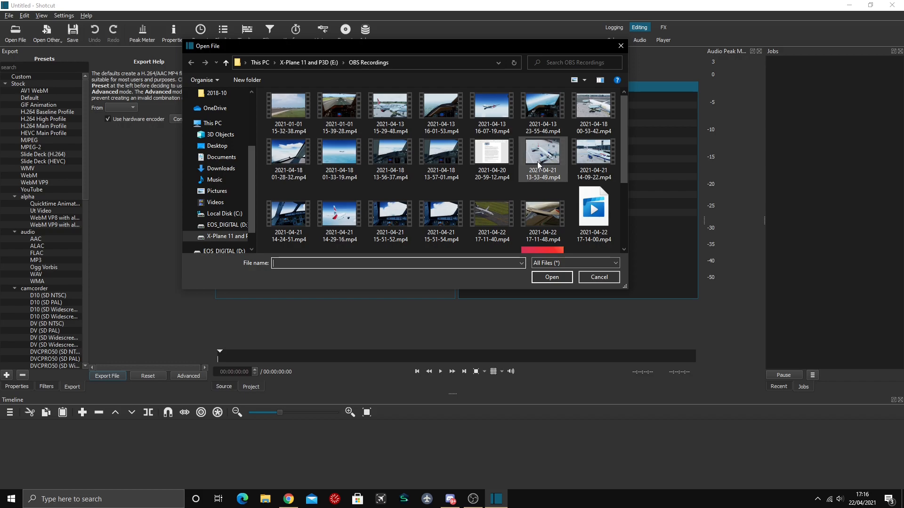
scroll(411, 196, "down", 2)
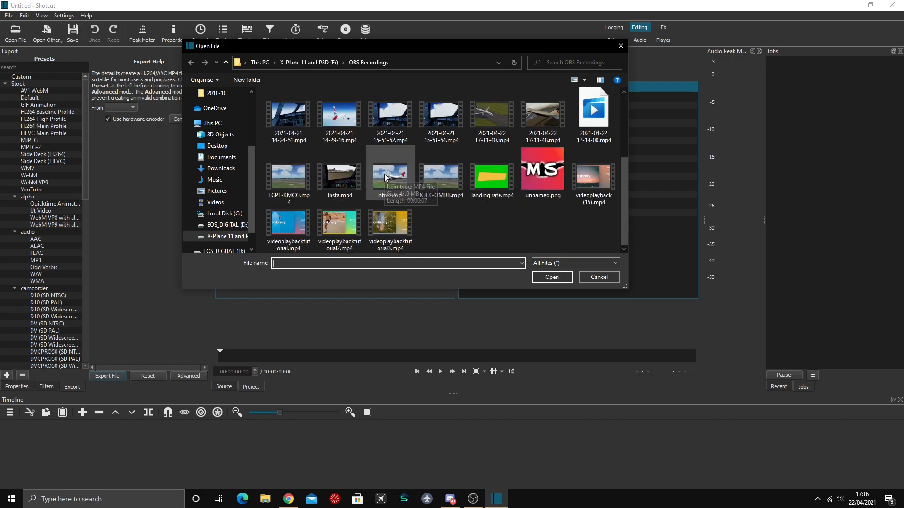
scroll(405, 186, "up", 2)
scroll(417, 185, "down", 2)
left_click(443, 222)
left_click(552, 276)
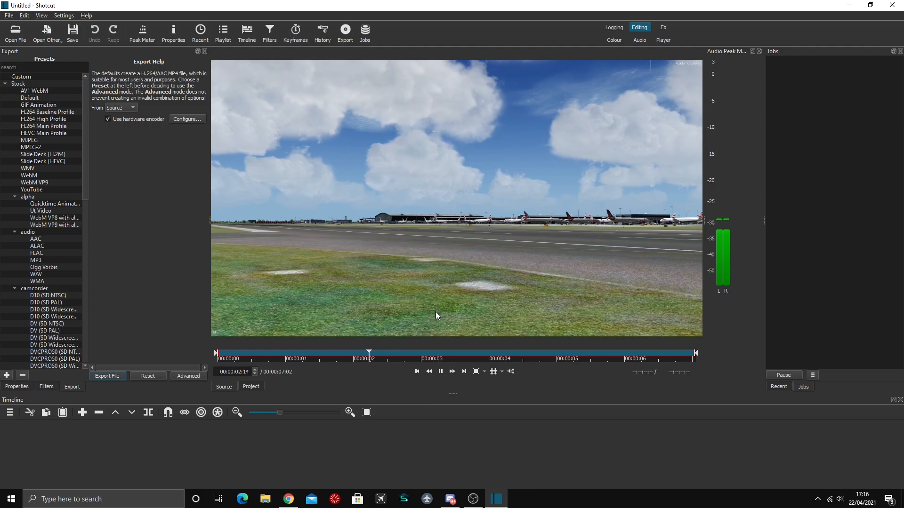
left_click_drag(412, 231, 267, 454)
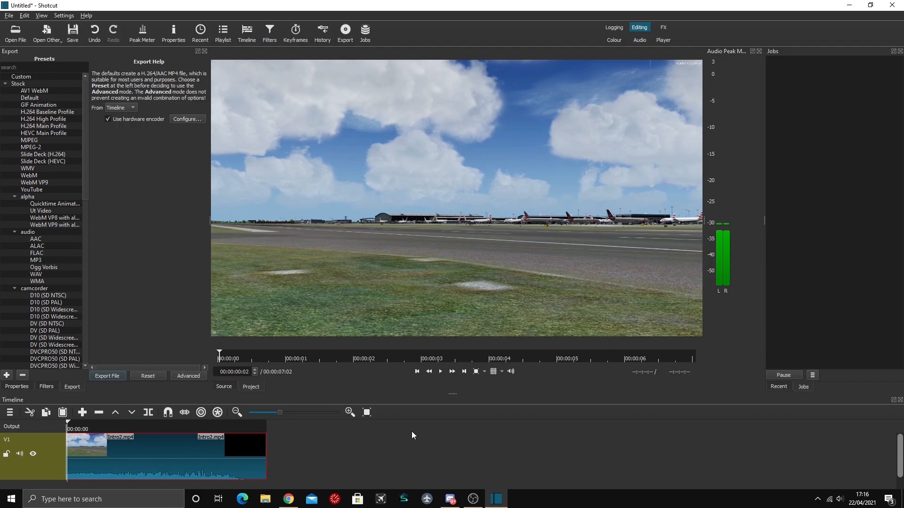
left_click_drag(451, 394, 458, 369)
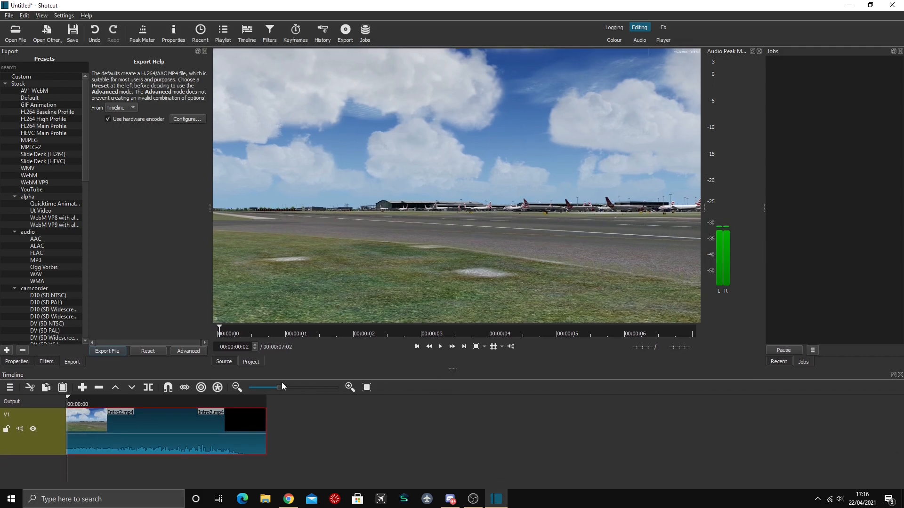
left_click(16, 33)
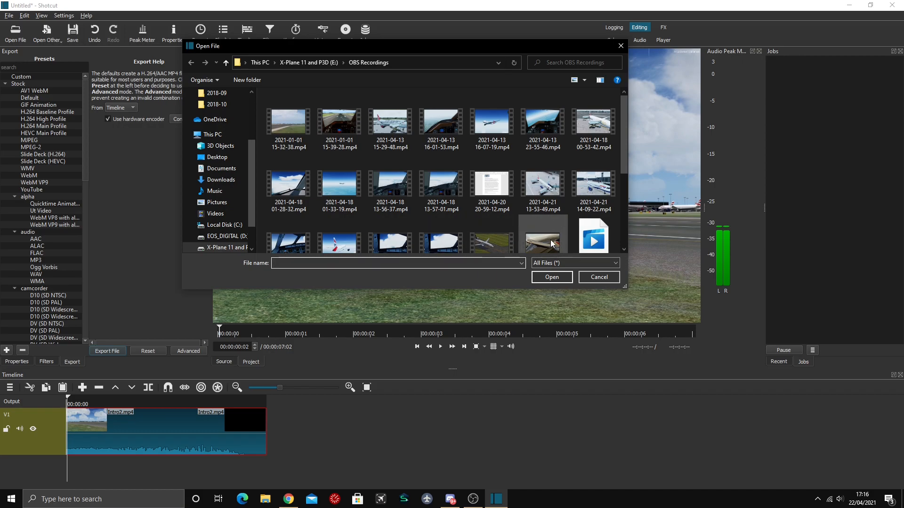
left_click(542, 186)
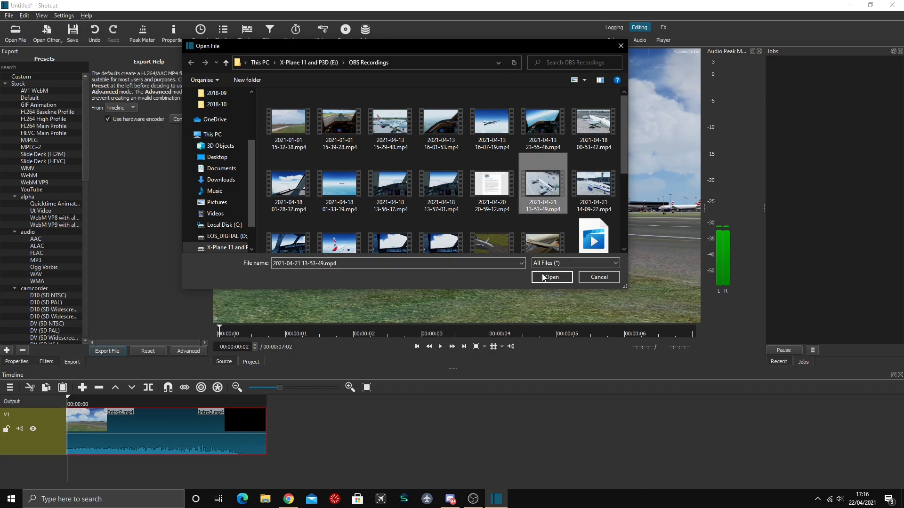
left_click(548, 278)
left_click_drag(424, 230, 266, 426)
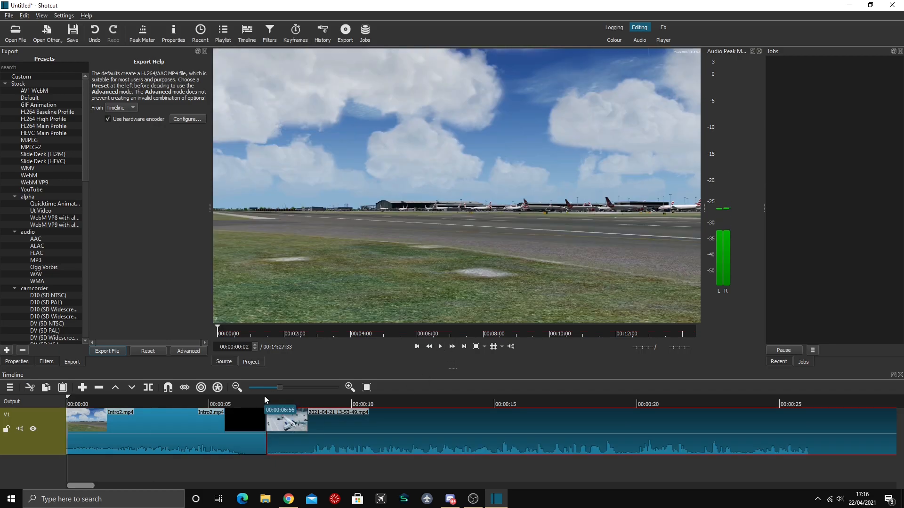
Step: Play the timeline across the cut between the two clips and show the second clip's filters
left_click_drag(267, 399, 247, 402)
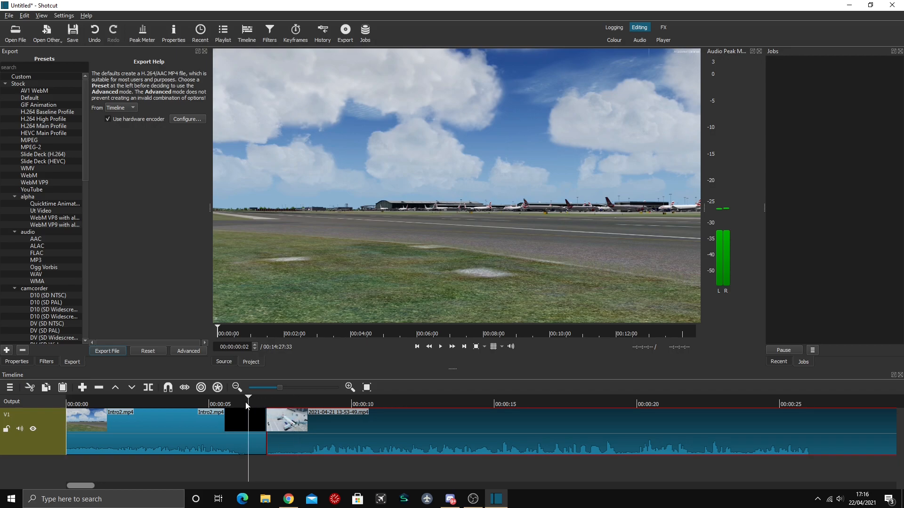
key("space")
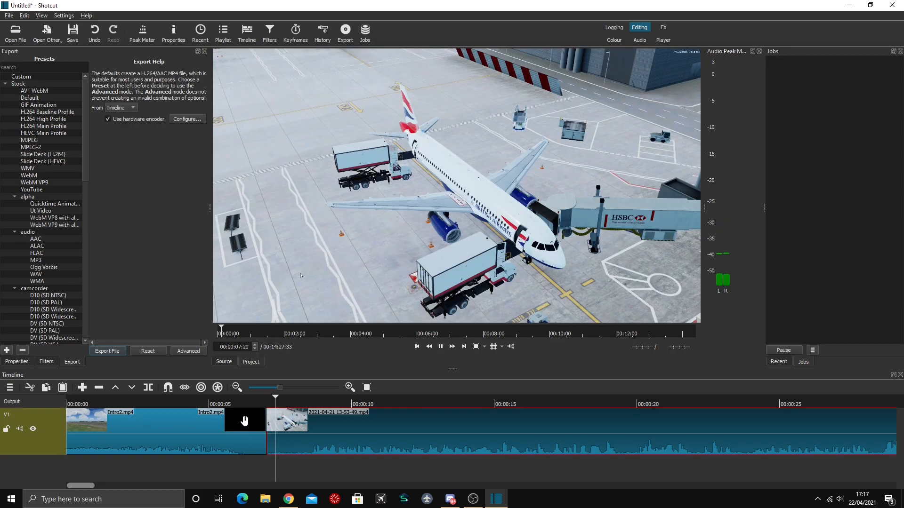
left_click_drag(294, 400, 287, 401)
left_click(47, 362)
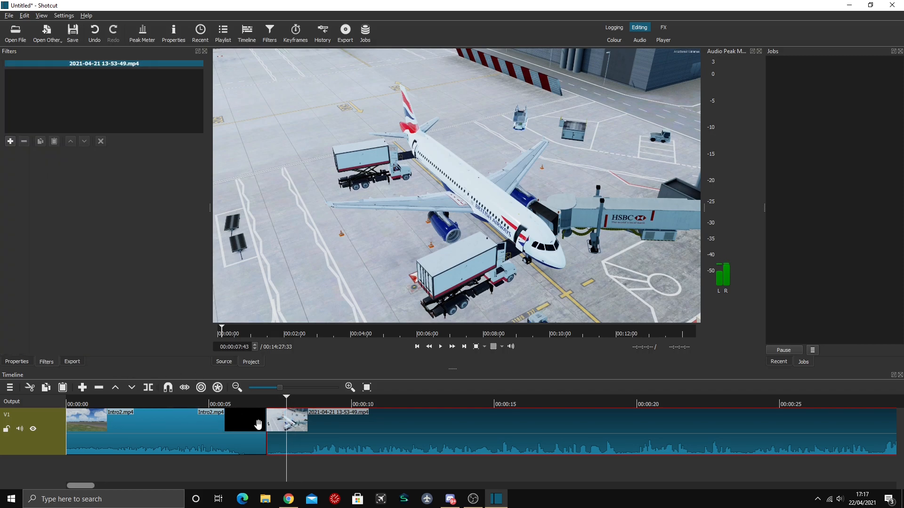
mouse_move(286, 401)
left_mouse_down()
mouse_move(310, 401)
mouse_move(273, 401)
mouse_move(296, 405)
left_mouse_up()
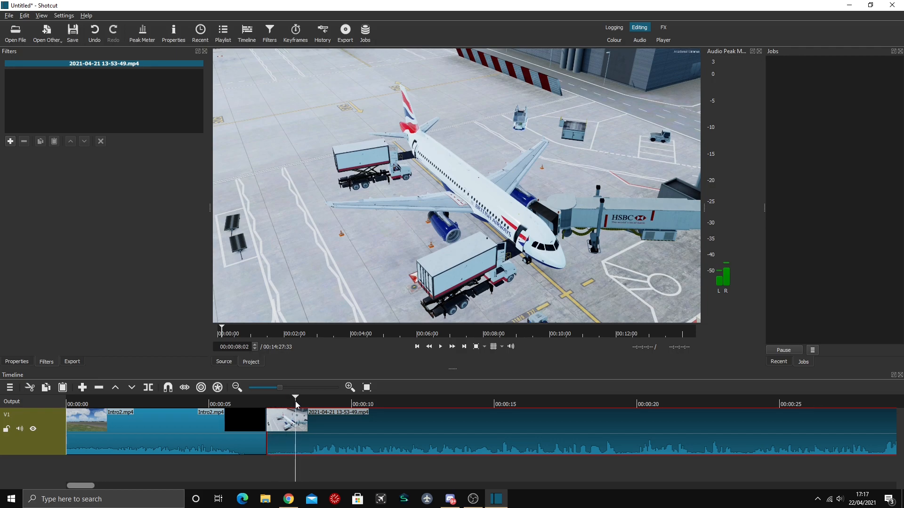
key("s")
right_click(305, 449)
left_click(318, 448)
right_click(292, 436)
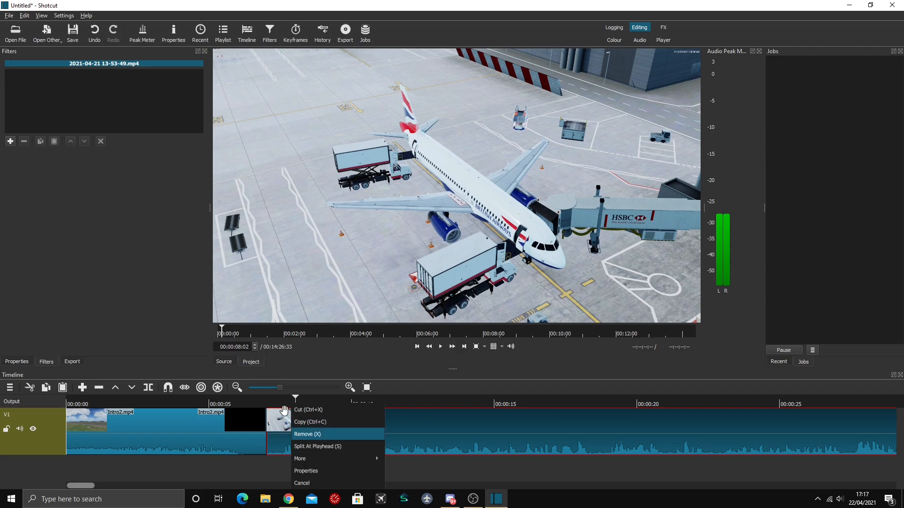
left_click(305, 400)
left_click_drag(298, 410, 484, 410)
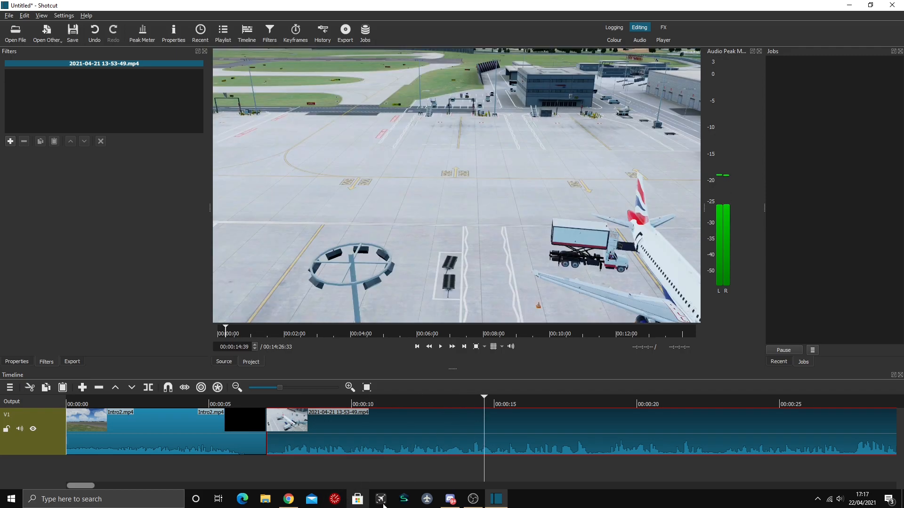
right_click(478, 423)
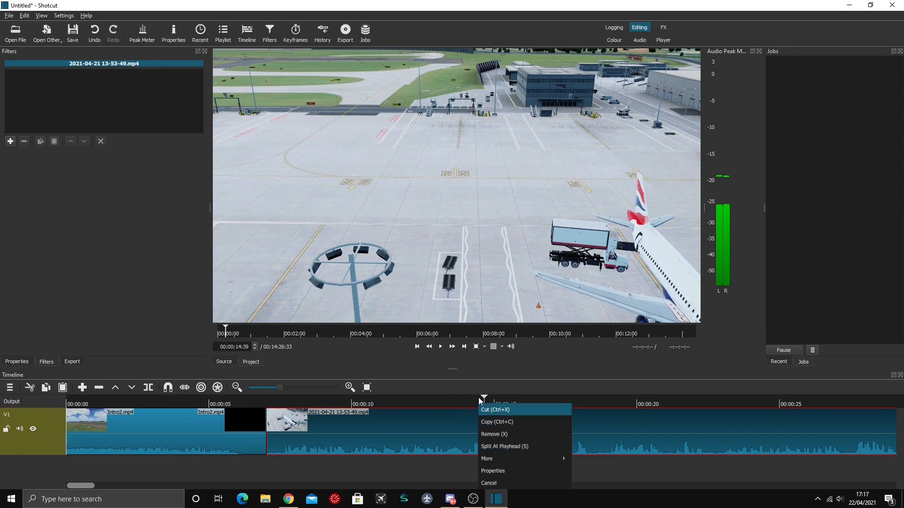
left_click_drag(476, 396, 288, 397)
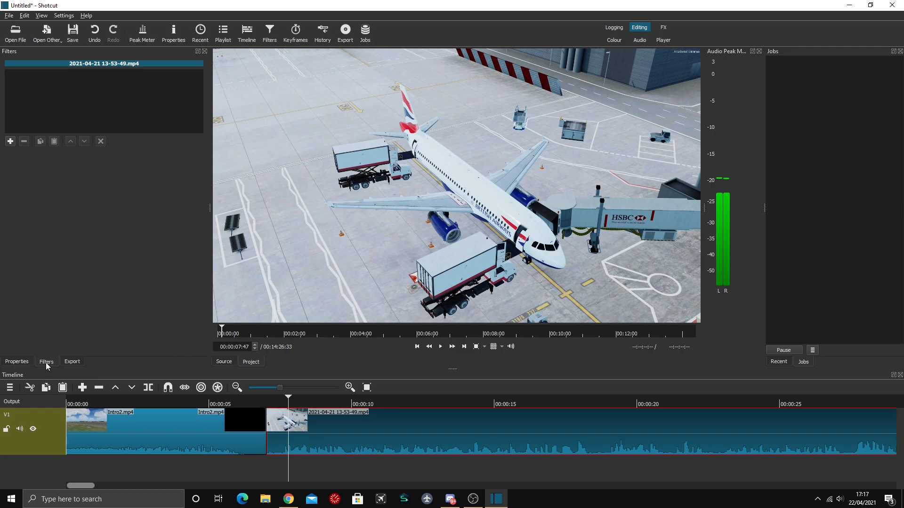
left_click(9, 143)
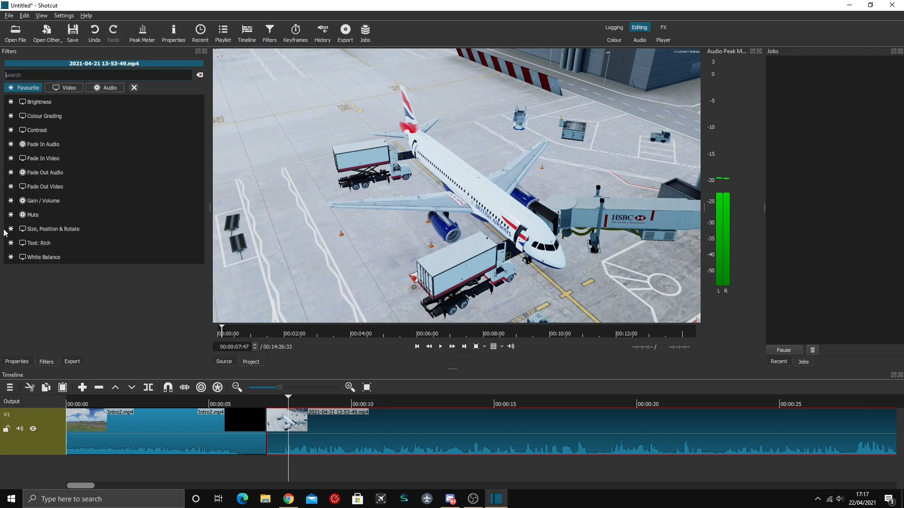
left_click(106, 156)
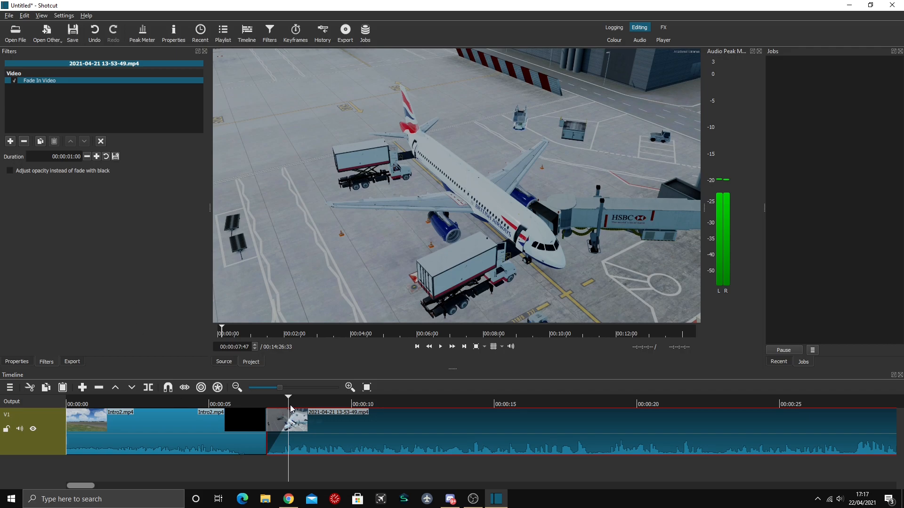
left_click(274, 404)
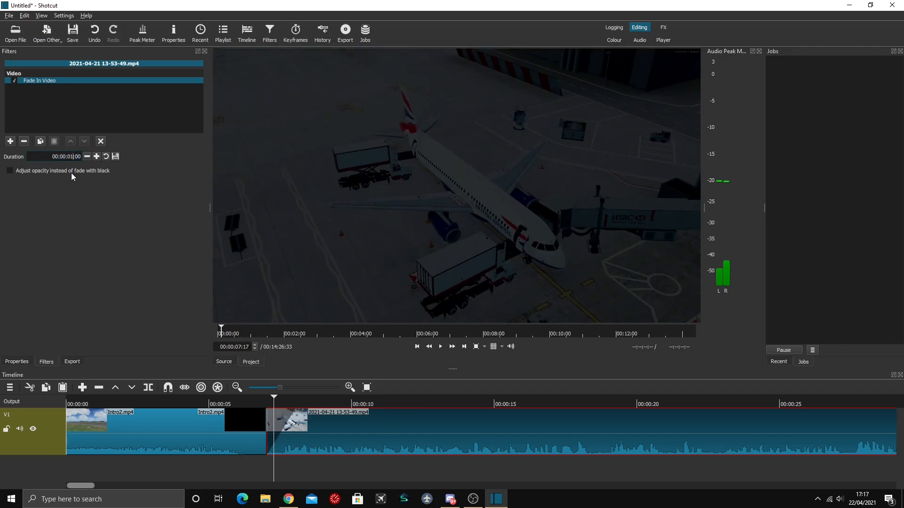
Step: Try a 10-second duration for the video fade-in, preview it, and undo the duration change
type("10")
key("Return")
key("space")
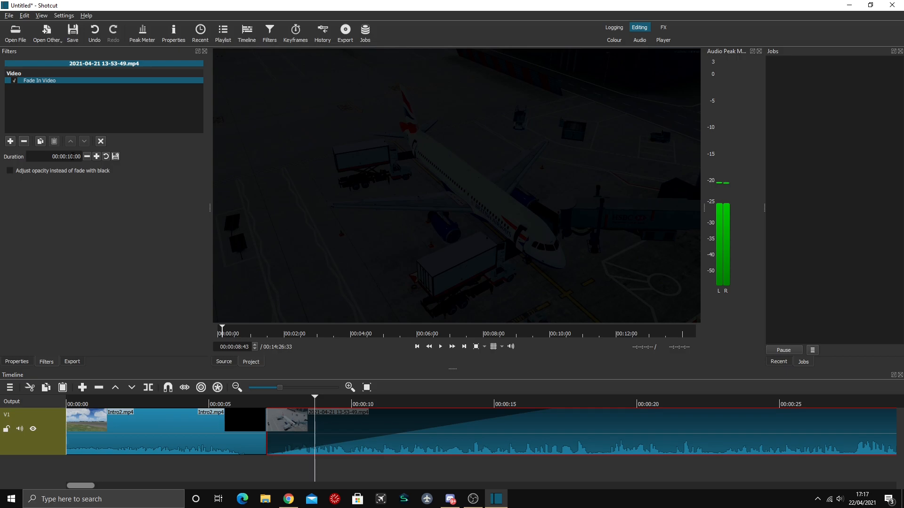
key("ctrl+z")
Step: Jump the playhead back and forth between the start of the timeline and the cut between the two clips
left_click(73, 402)
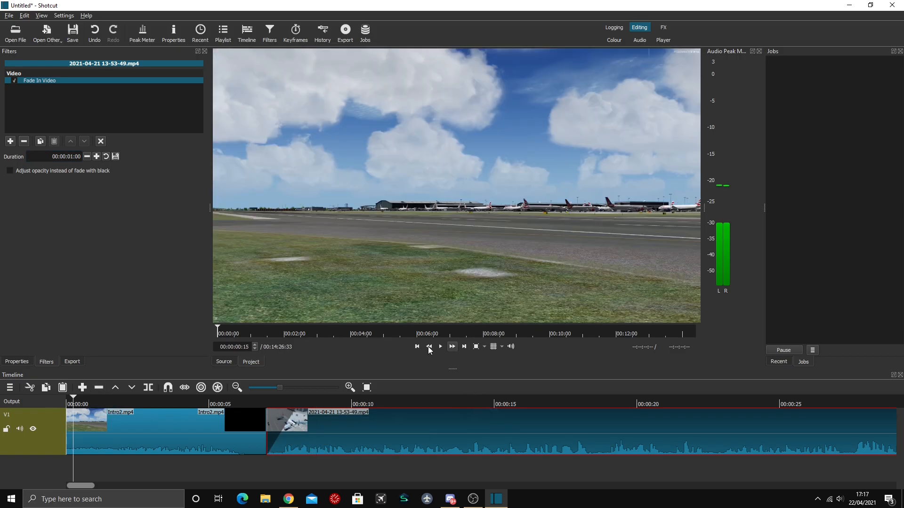
left_click(68, 399)
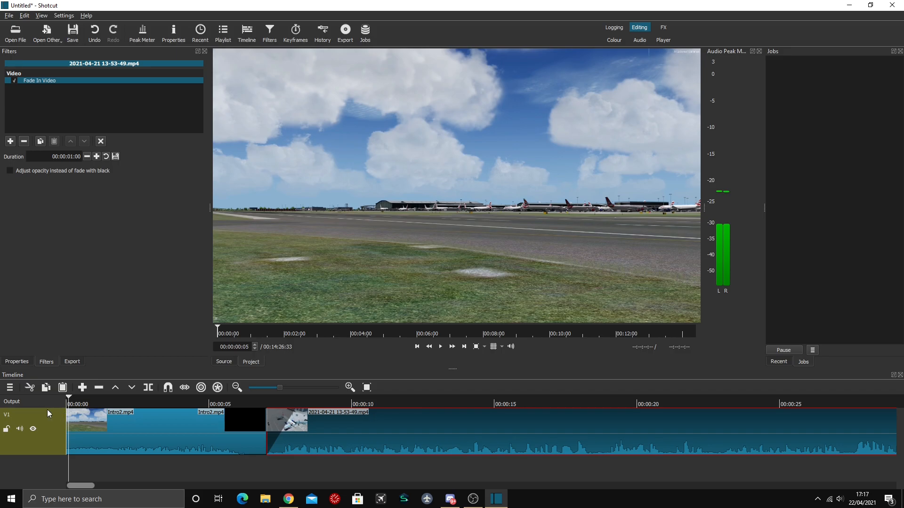
left_click(415, 348)
left_click(566, 404)
left_click(417, 346)
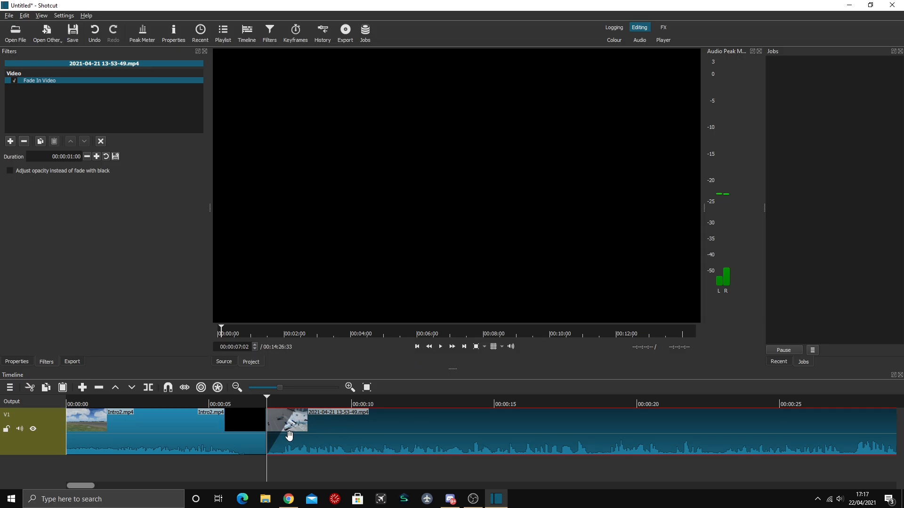
left_click(416, 347)
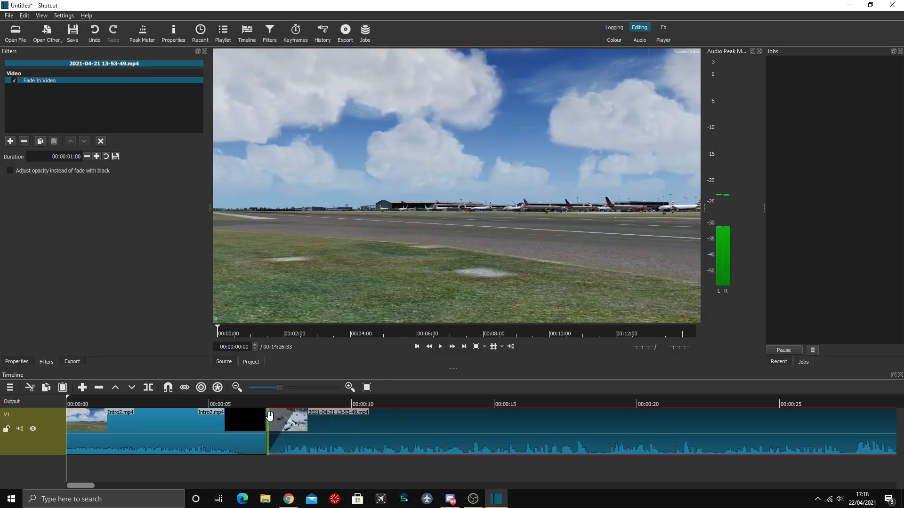
left_click(464, 347)
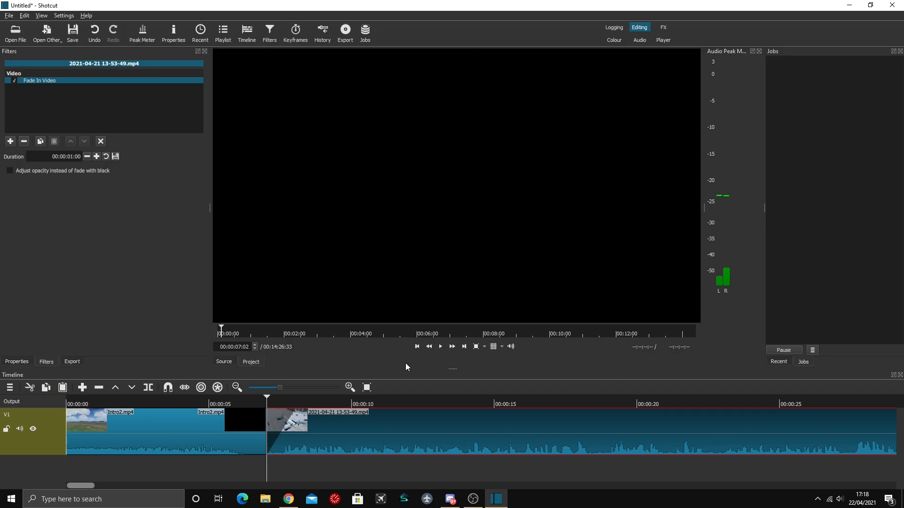
Step: Play the timeline from the beginning through the intro and the second clip's fade-in, and pause playback
left_click(416, 346)
left_click(440, 346)
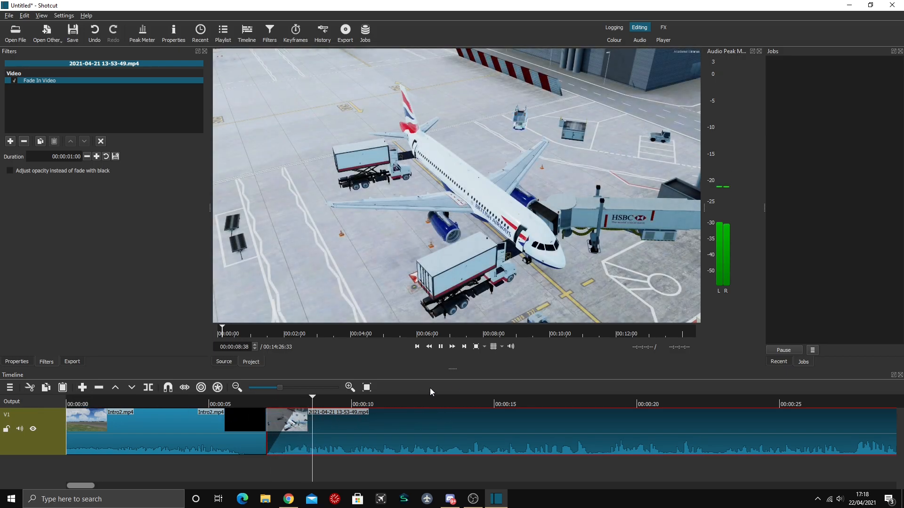
left_click(440, 347)
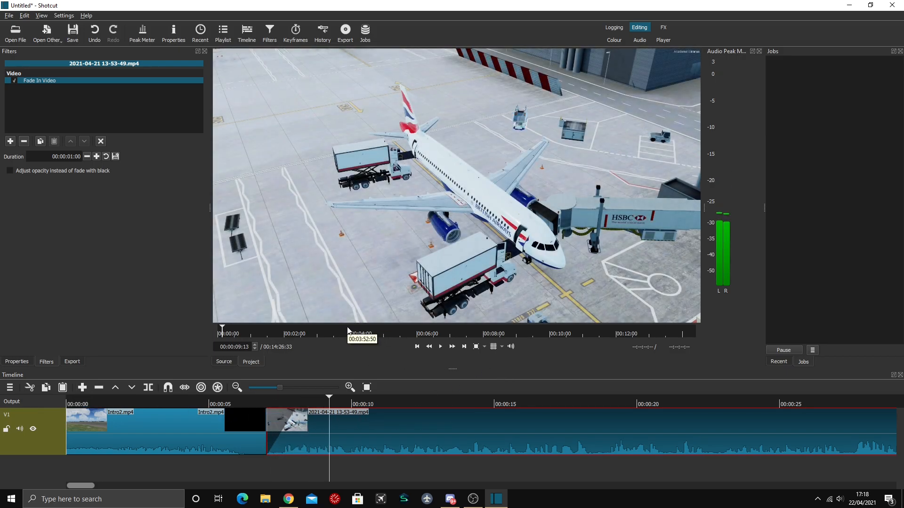
left_click_drag(382, 332, 486, 334)
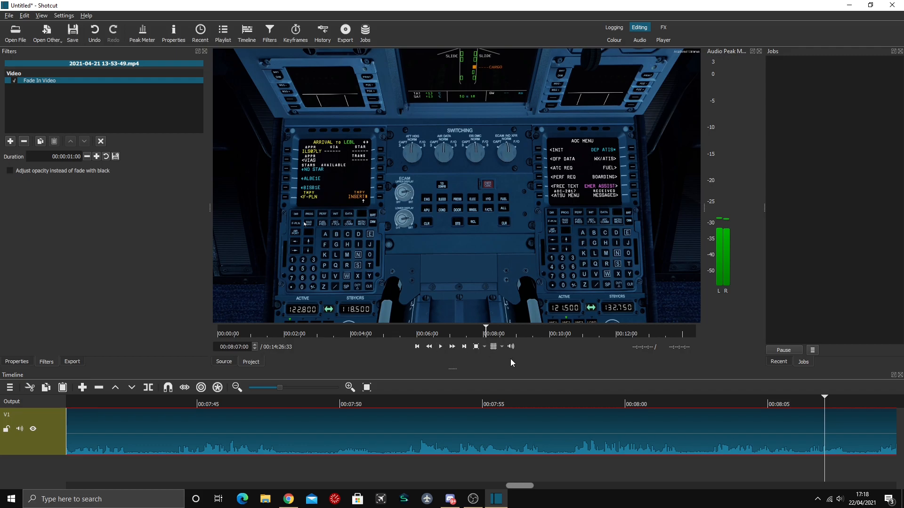
left_click(537, 334)
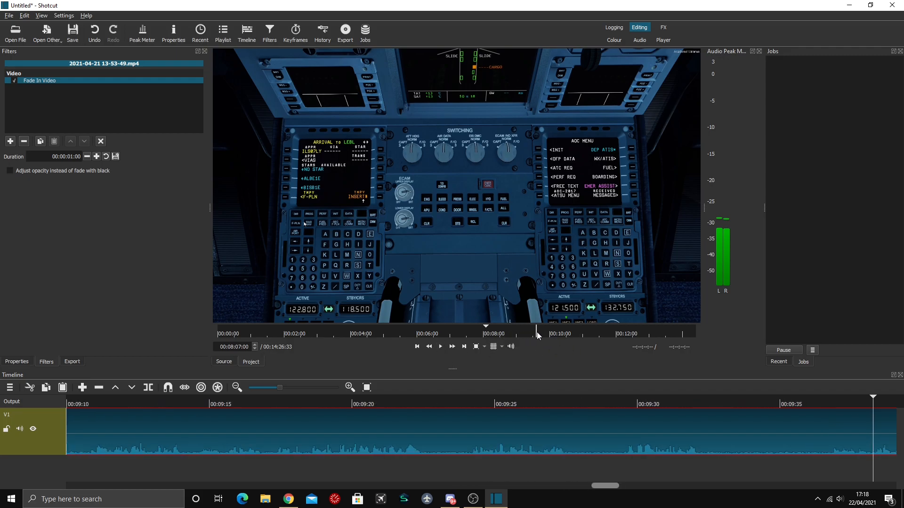
left_click(586, 334)
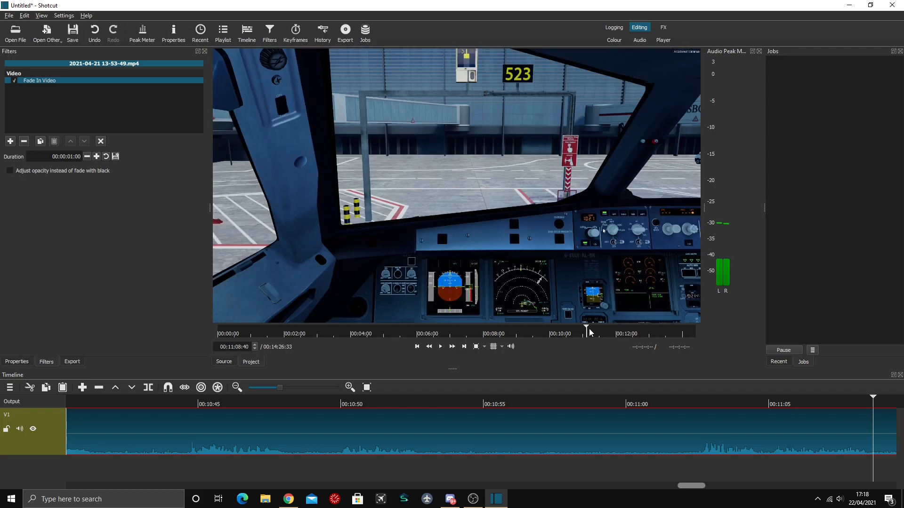
left_click(623, 333)
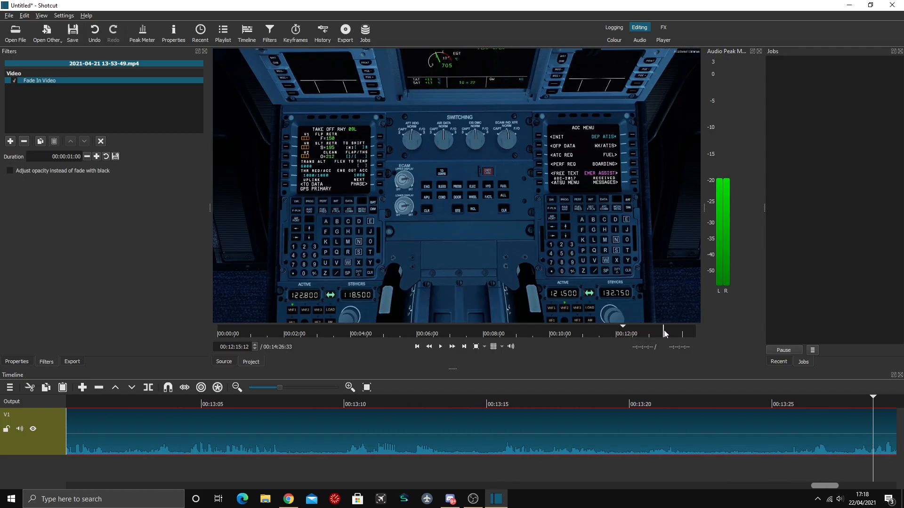
left_click(668, 331)
left_click(685, 332)
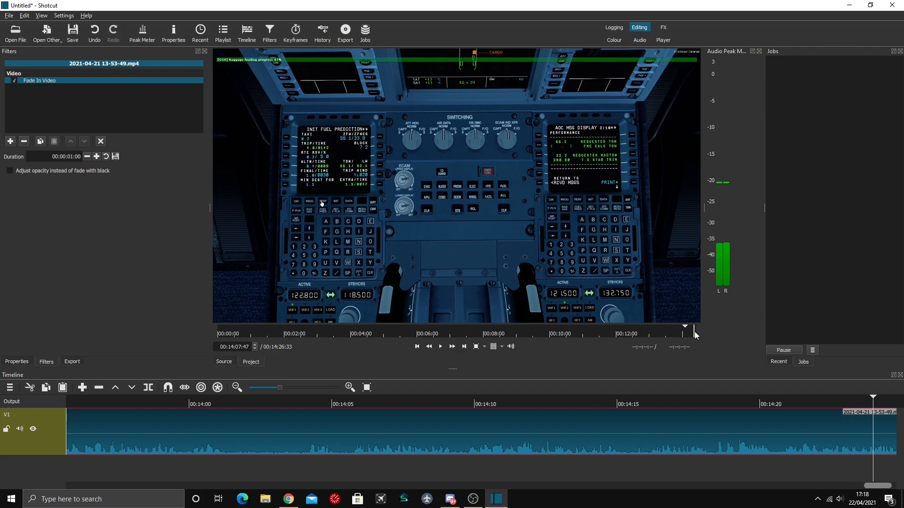
left_click(694, 331)
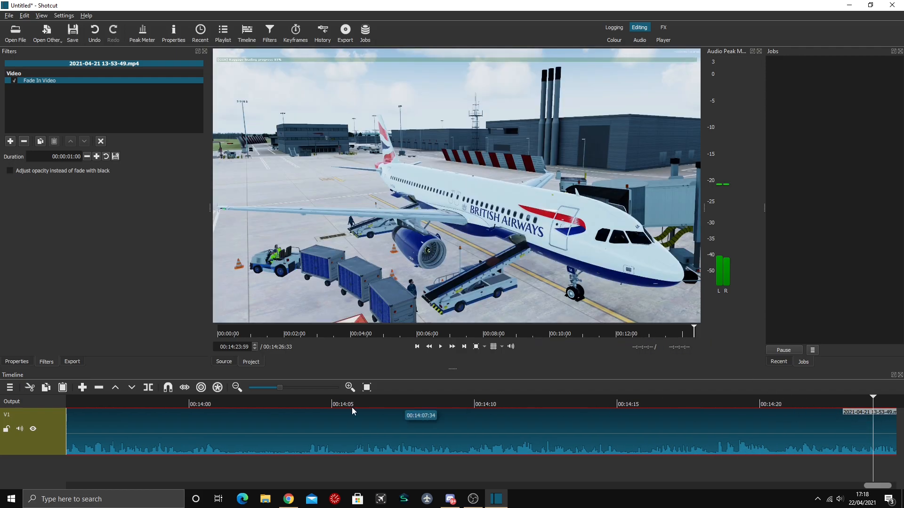
Step: Zoom the timeline to show the end of the clip and play its last seconds from 00:14:23:59
left_click(322, 387)
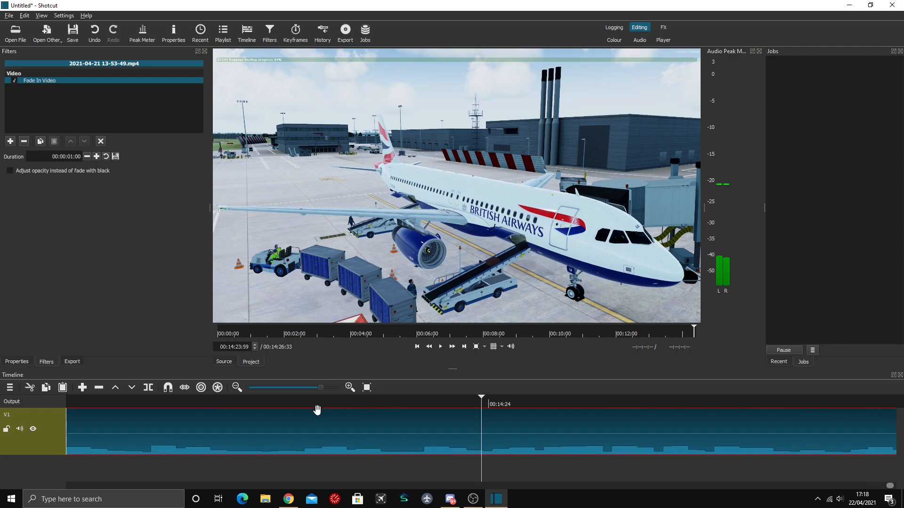
left_click(254, 389)
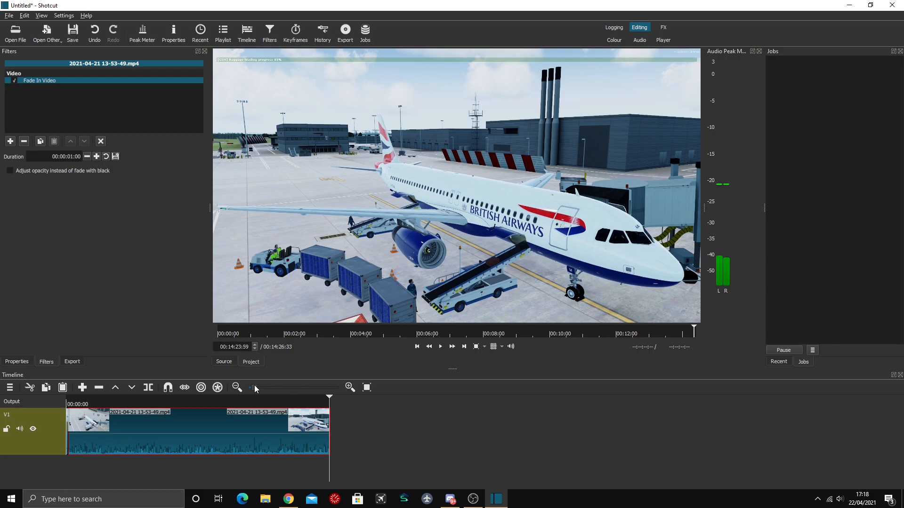
left_click_drag(265, 386, 281, 385)
key("space")
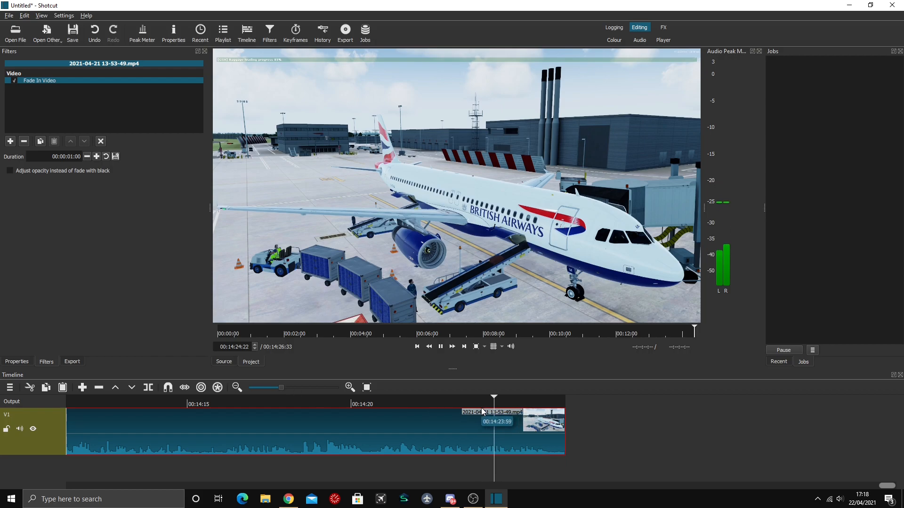
key("space")
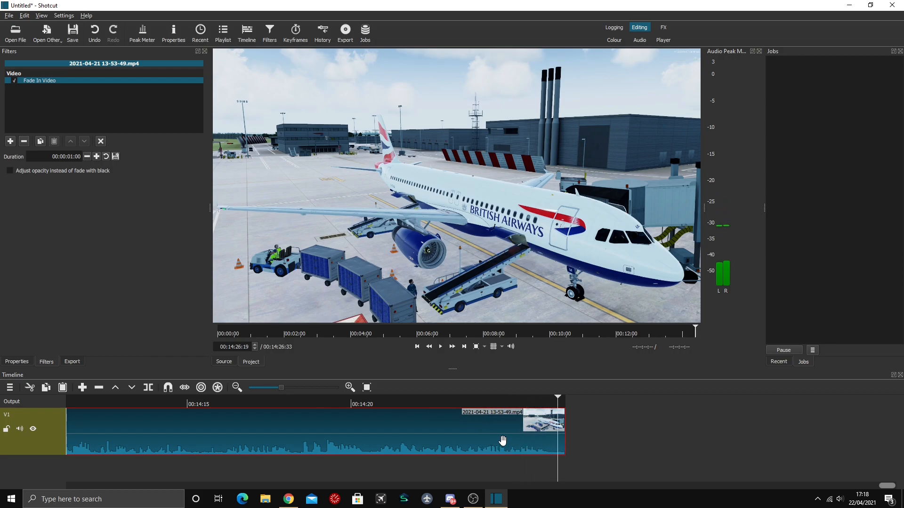
left_click(566, 404)
left_click_drag(567, 403, 555, 402)
left_click_drag(557, 403, 561, 403)
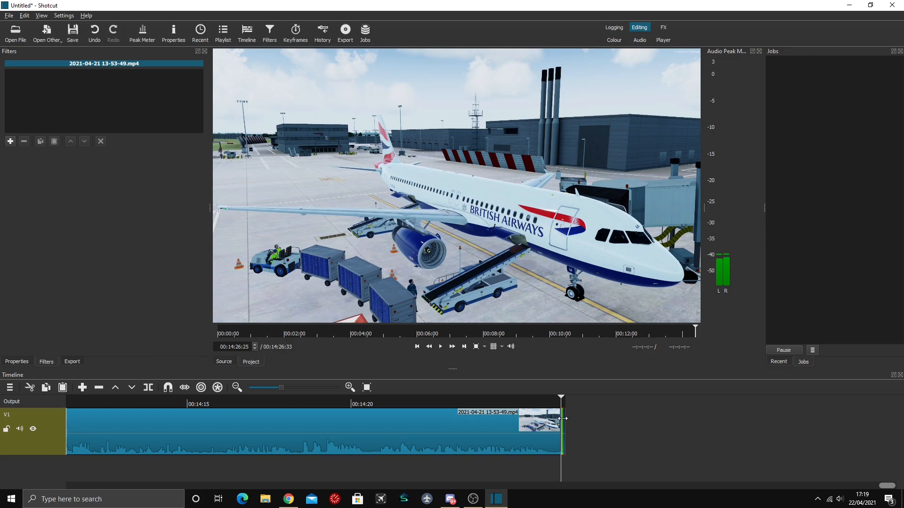
right_click(561, 421)
left_click(577, 434)
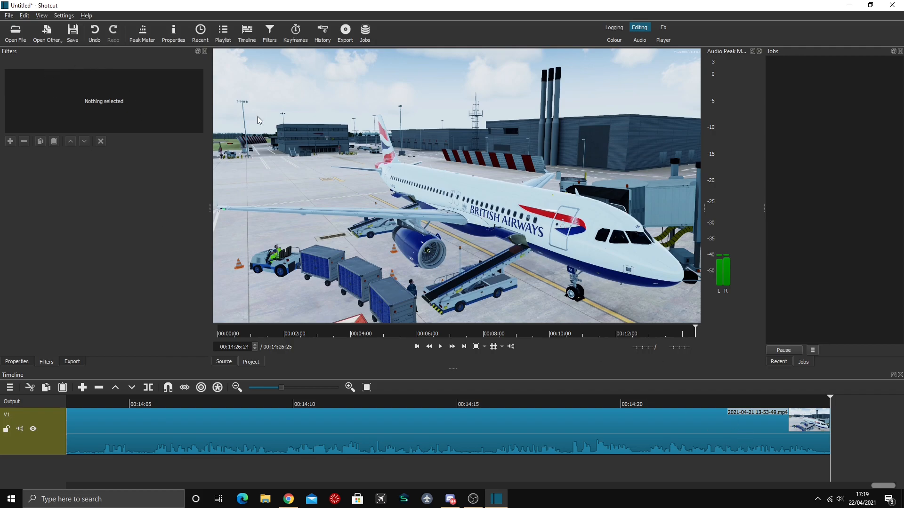
left_click(15, 32)
left_click(587, 205)
left_click(547, 276)
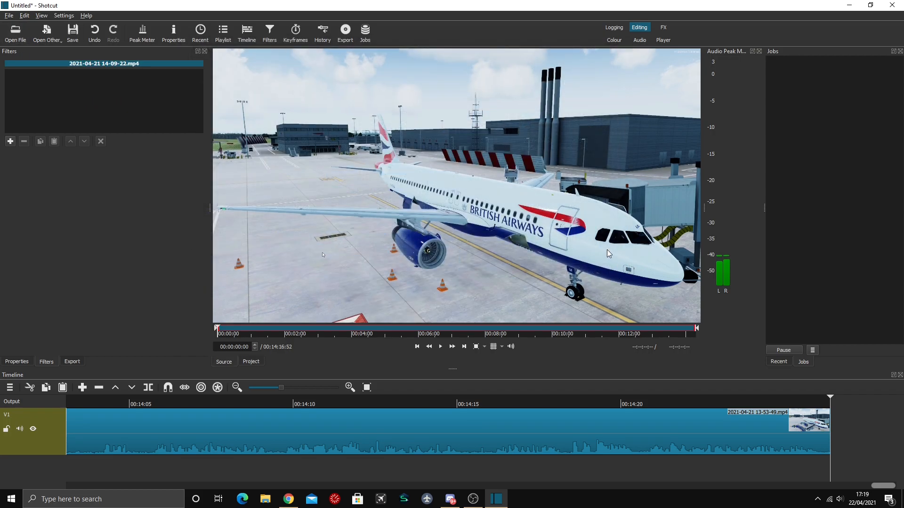
left_click_drag(606, 249, 833, 431)
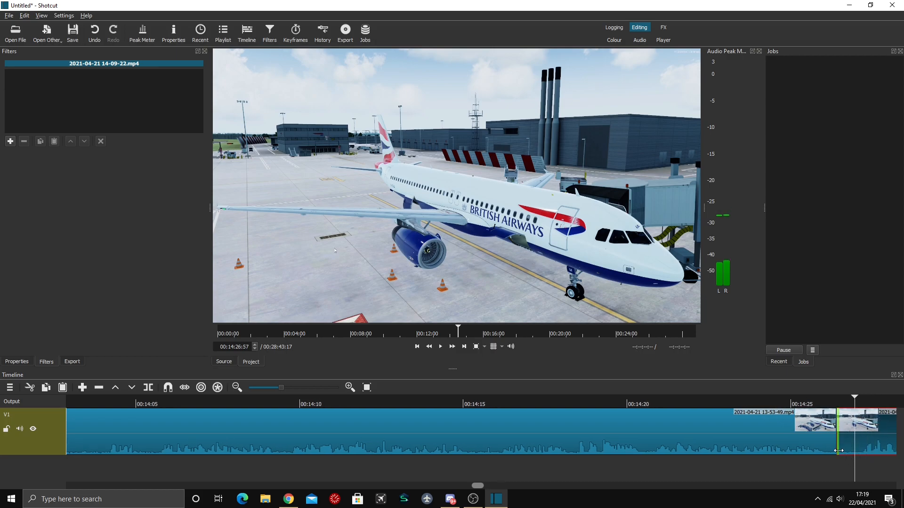
right_click(848, 438)
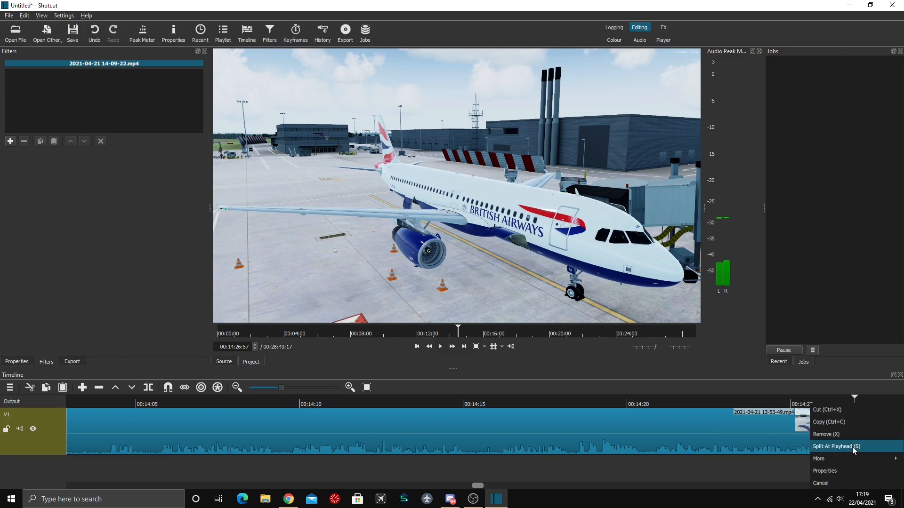
left_click(850, 434)
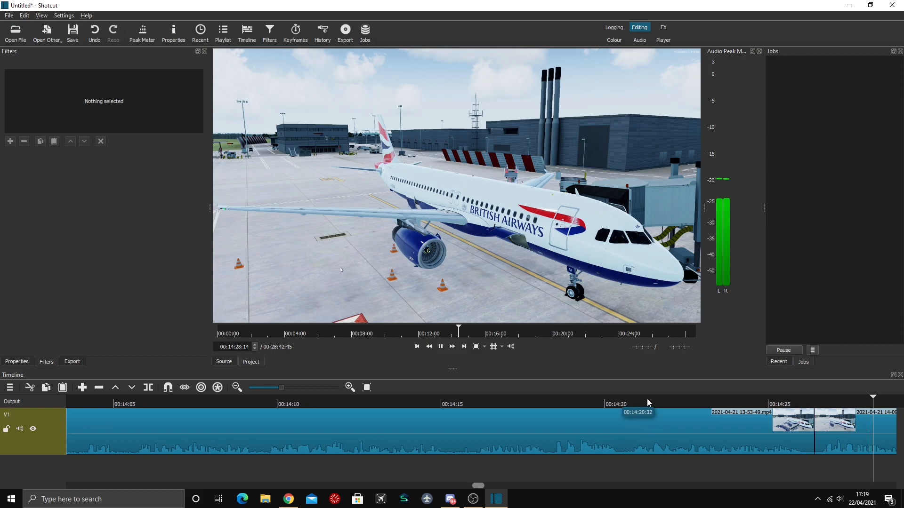
key("space")
left_click(522, 333)
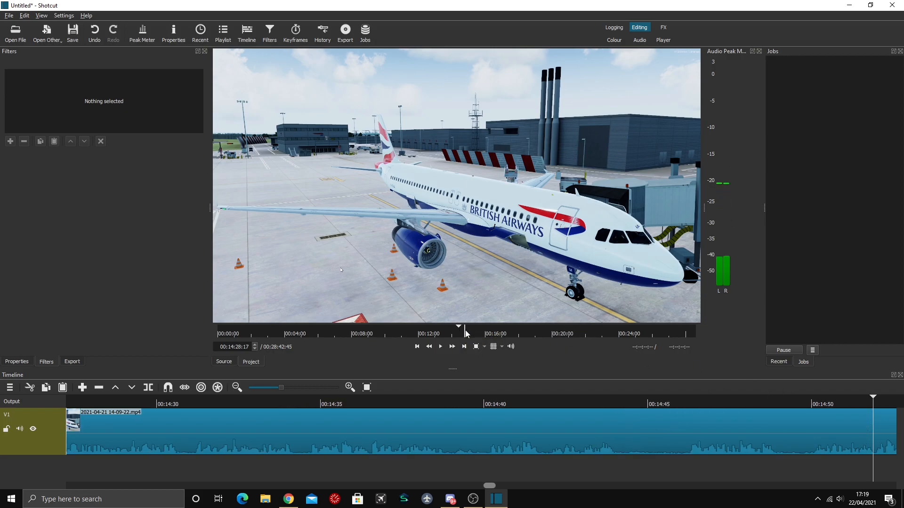
left_click(522, 333)
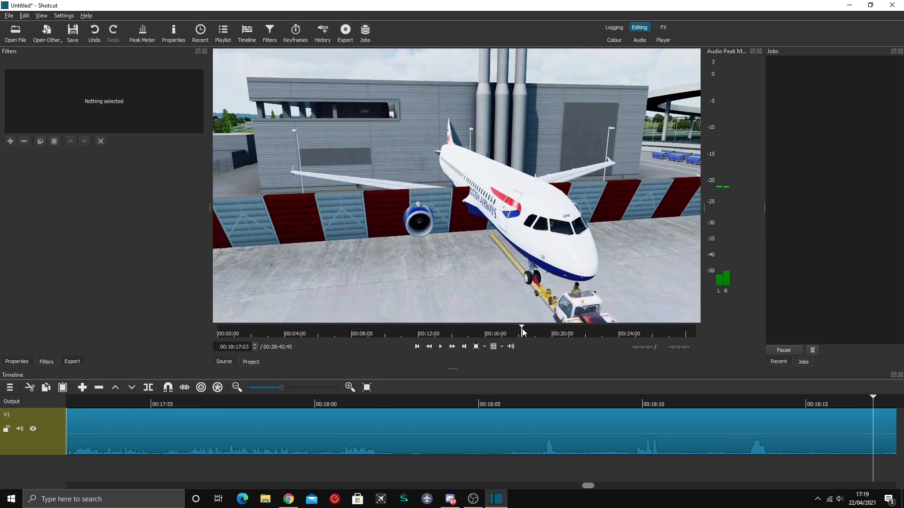
left_click_drag(521, 329, 531, 334)
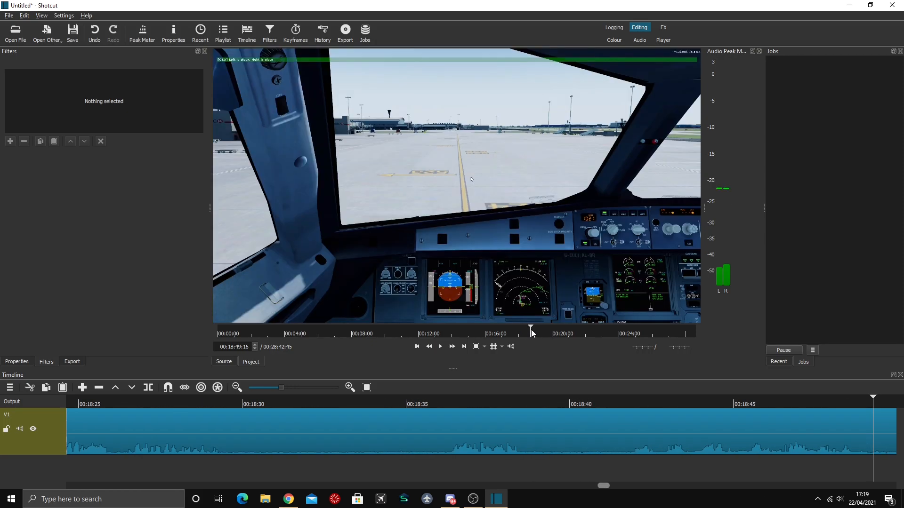
left_click(529, 331)
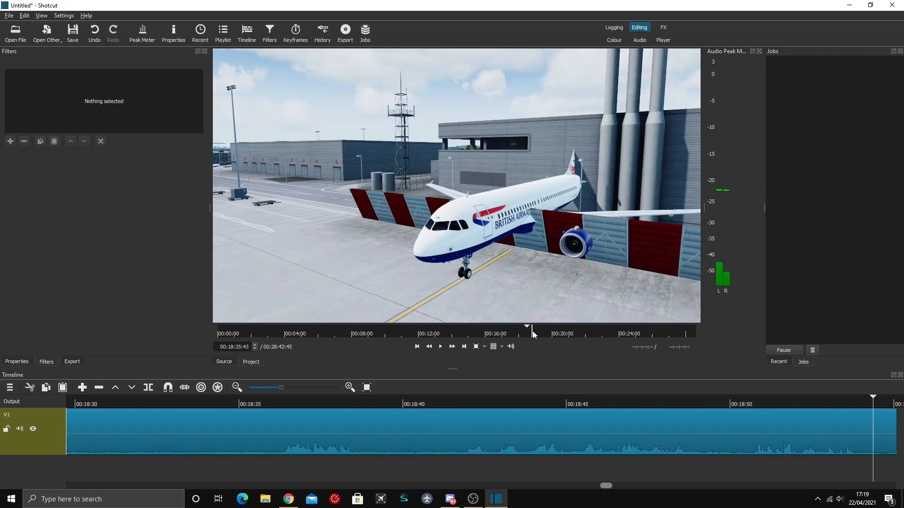
left_click(532, 332)
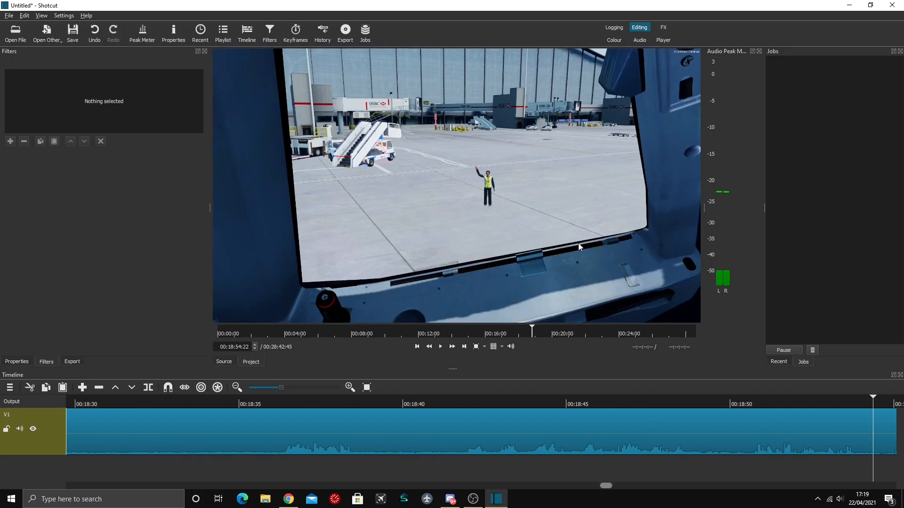
left_click(538, 331)
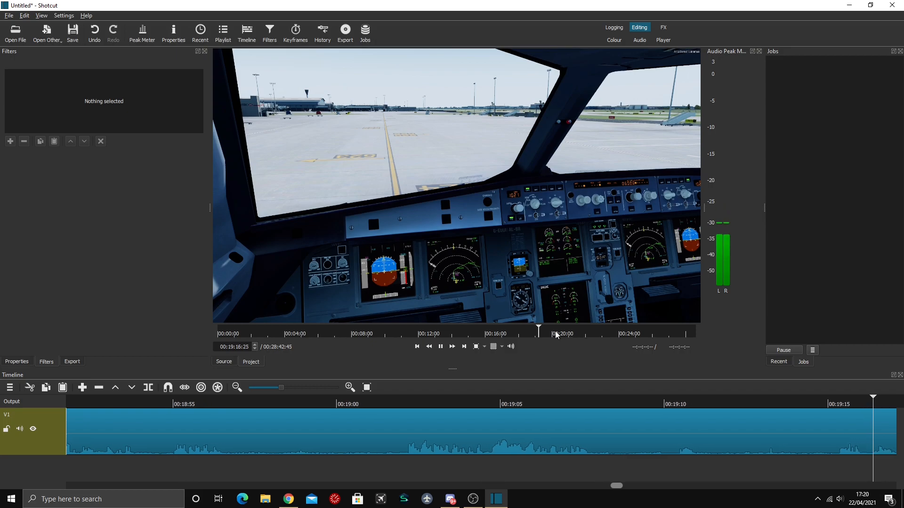
Step: Play and pause the cockpit footage between about 00:19:16 and 00:20:45 to look for a section to cut
key("space")
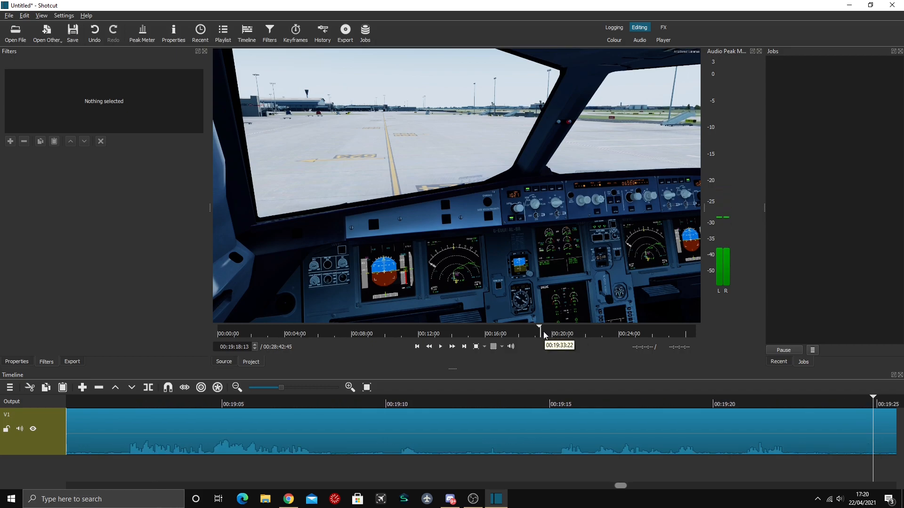
key("space")
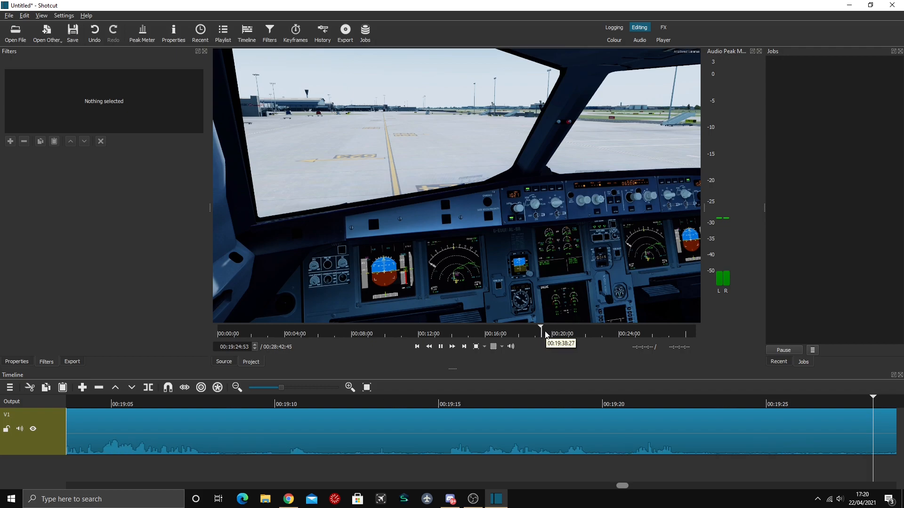
key("space")
key("space")
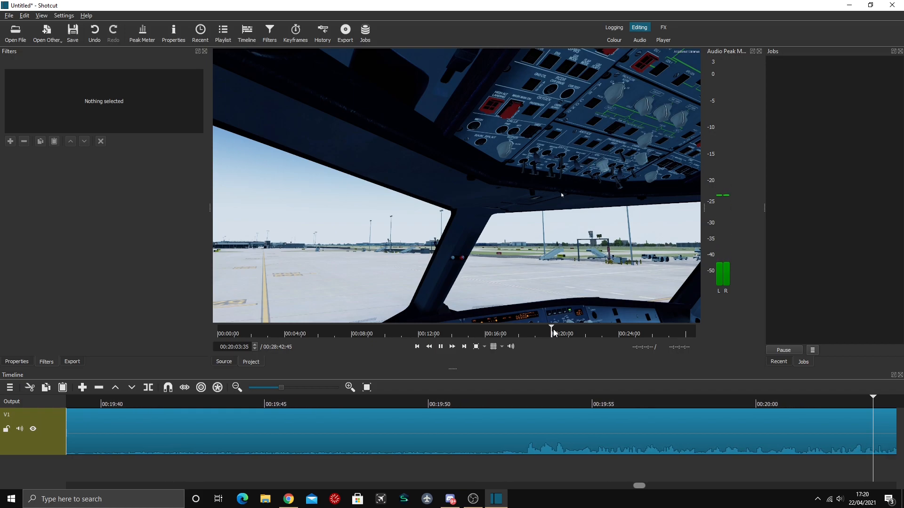
key("space")
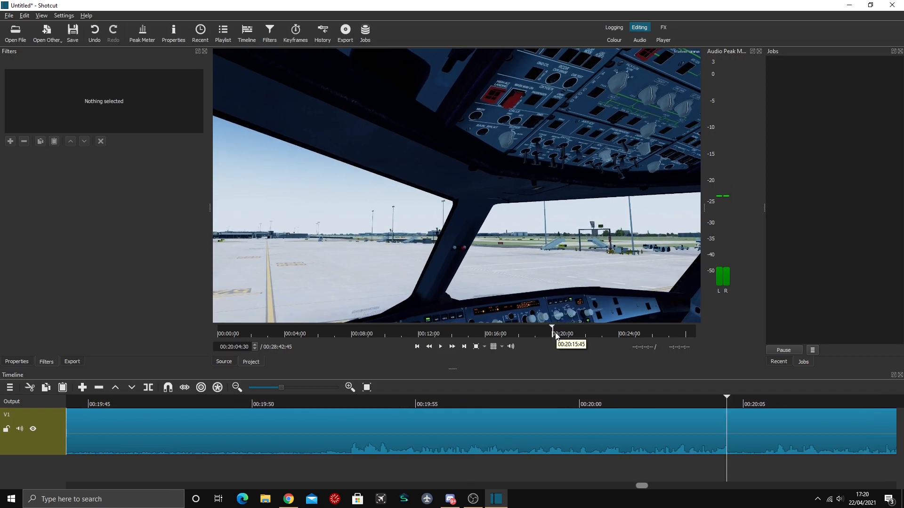
key("l")
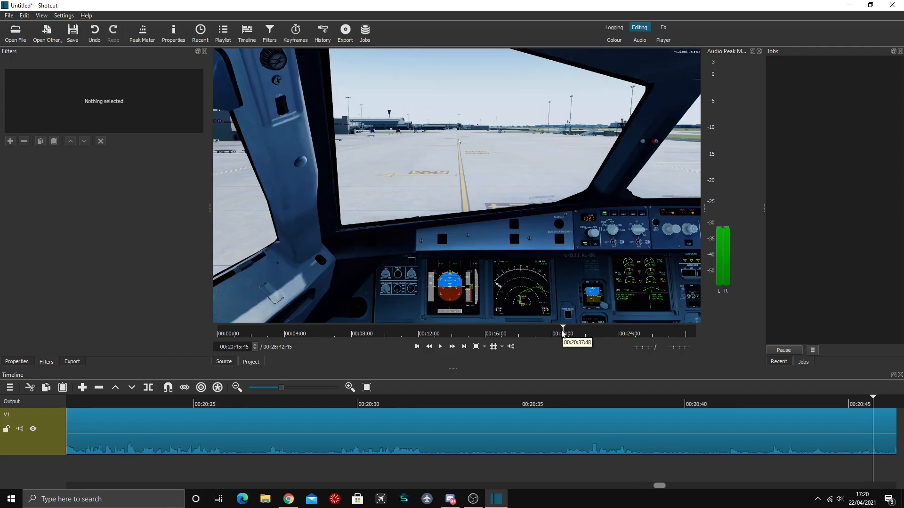
Step: Play around 00:20:34 to find the return to the forward cockpit view, and split the clip at 00:20:39:23
left_click(477, 397)
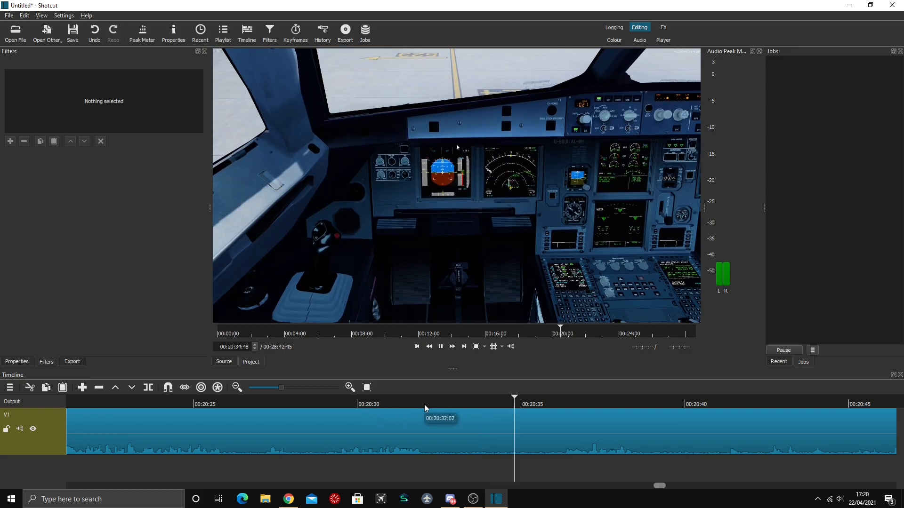
left_click_drag(382, 401, 570, 408)
key("space")
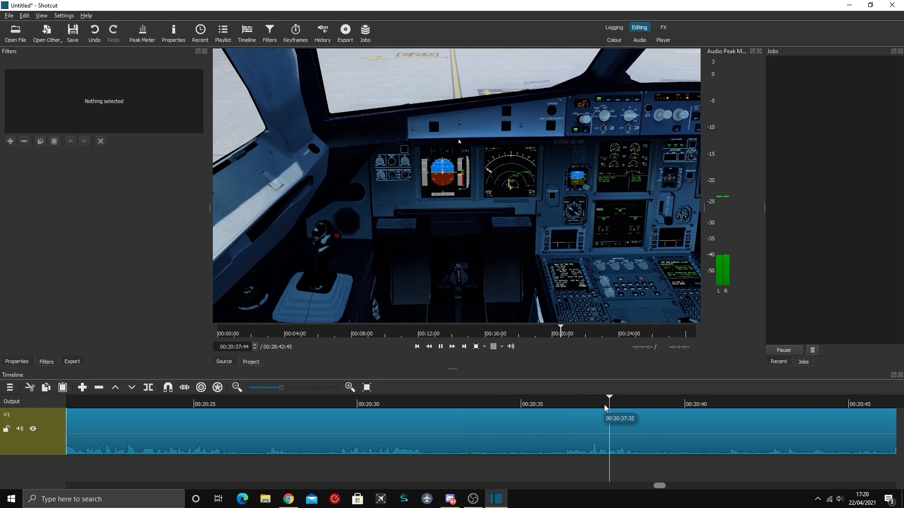
key("space")
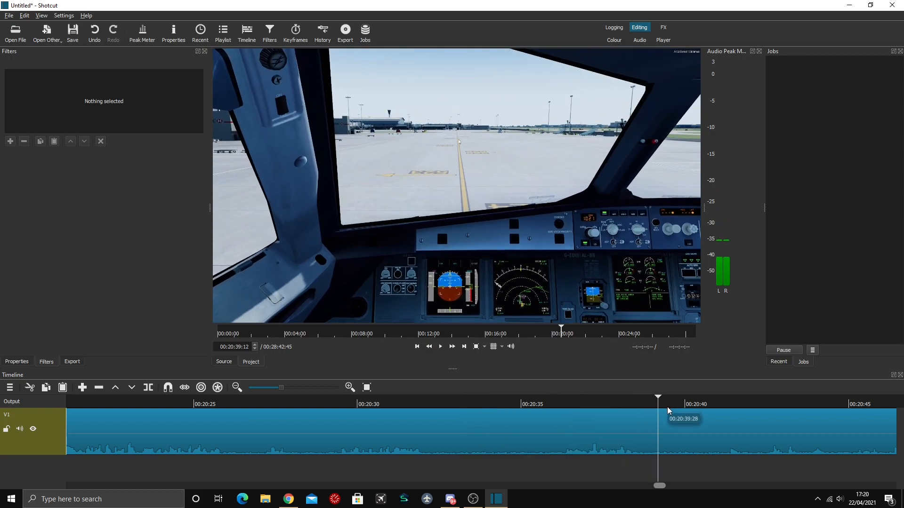
left_click(662, 434)
key("space")
key("s")
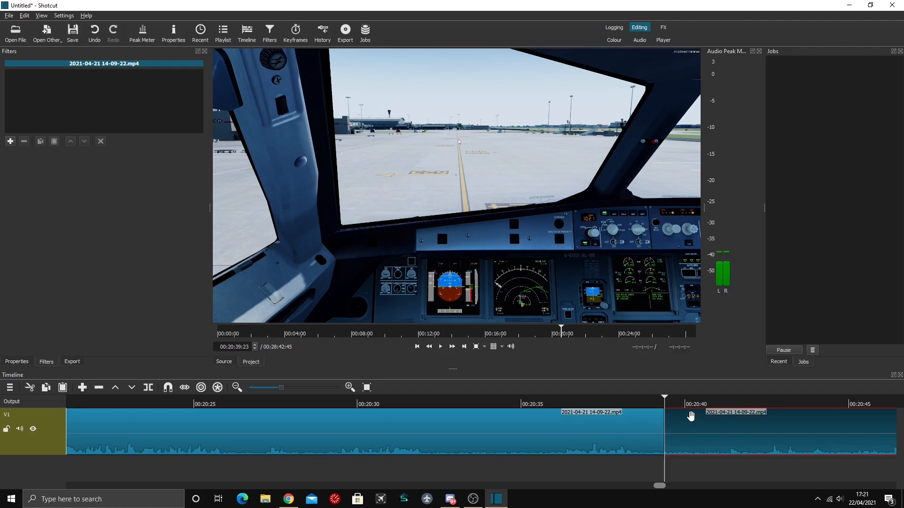
Step: Split the clip again at 00:20:55:11 and ripple-remove the segment between the two splits
left_click_drag(799, 401, 674, 410)
key("s")
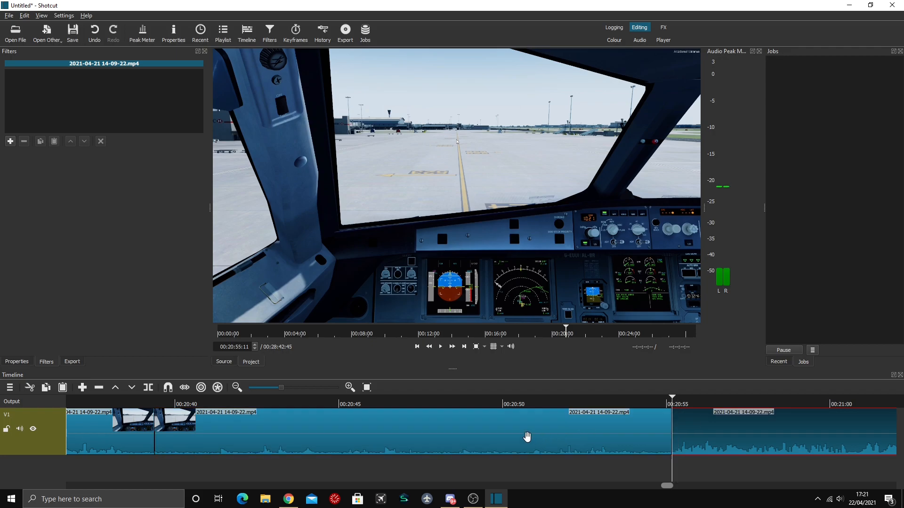
right_click(527, 437)
left_click(546, 444)
Step: Play across the new join near 00:20:39 and skim ahead to 00:28:16:52 near the end of the project
left_click(130, 402)
key("space")
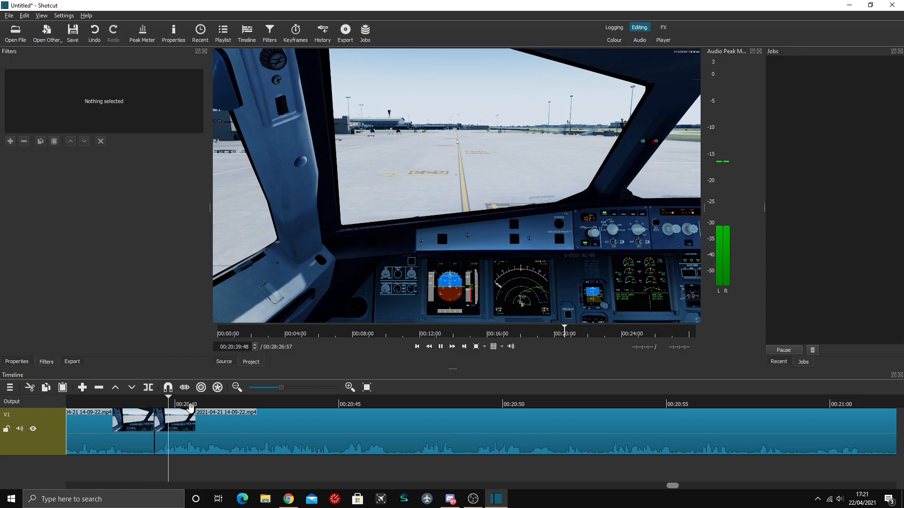
key("space")
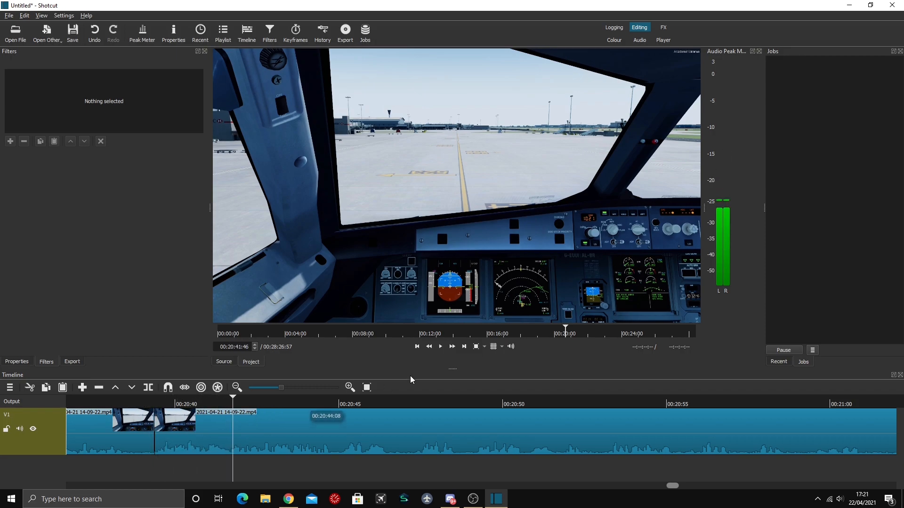
left_click_drag(617, 333, 695, 335)
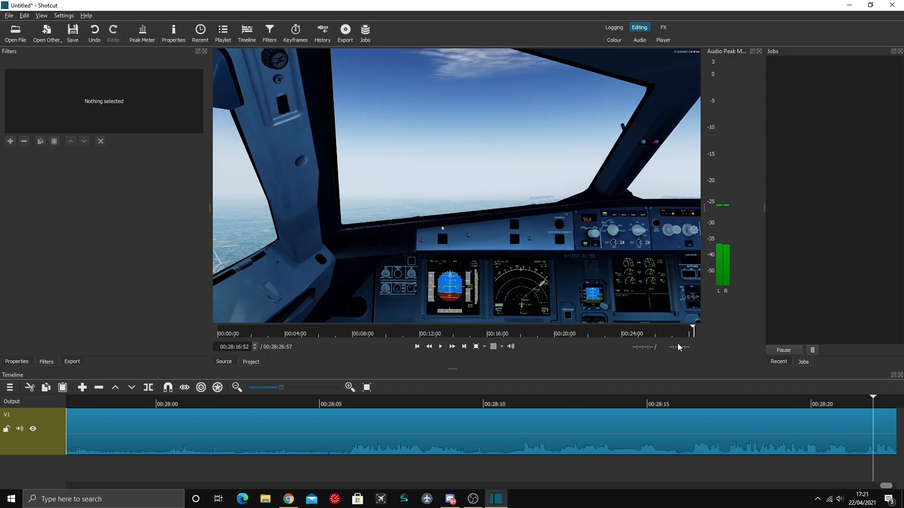
Step: Play to about 00:28:26, split the clip at 00:28:26:16 and remove the leftover piece at the project's end
key("space")
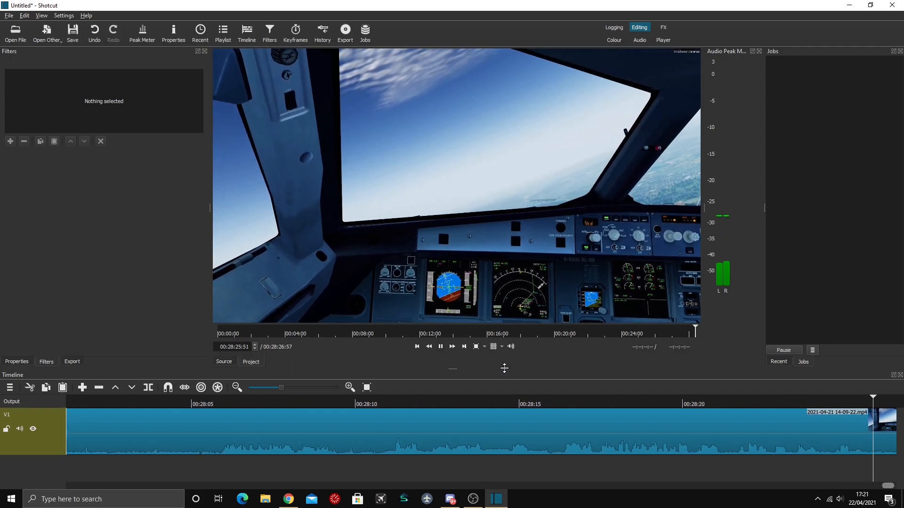
key("space")
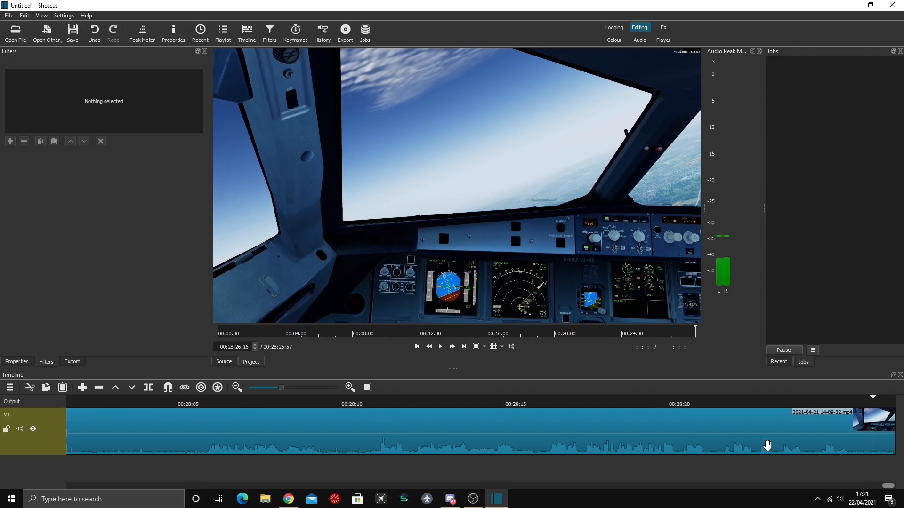
left_click(884, 432)
right_click(885, 436)
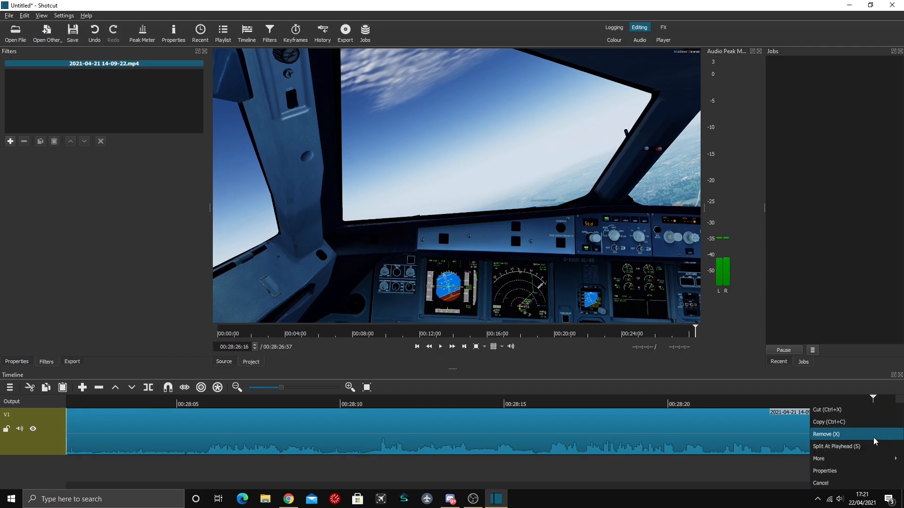
left_click(874, 437)
left_click(675, 414)
left_click(10, 143)
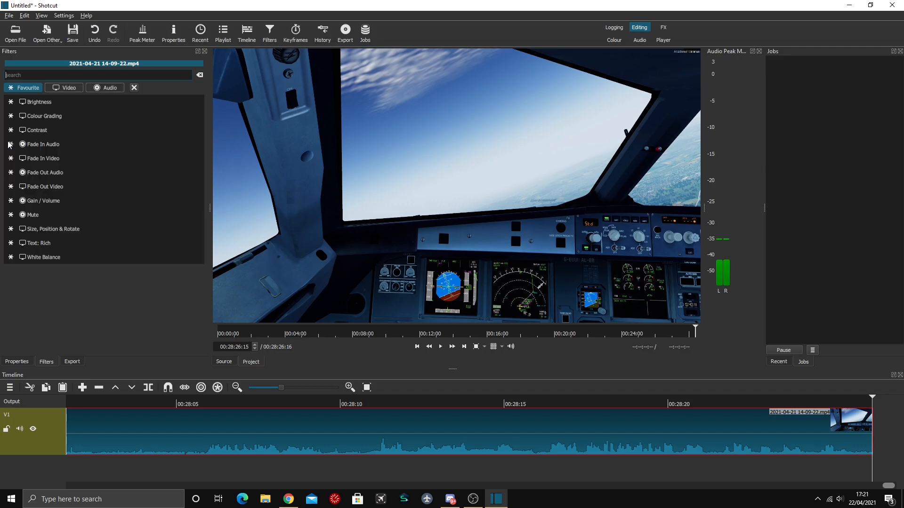
left_click(97, 187)
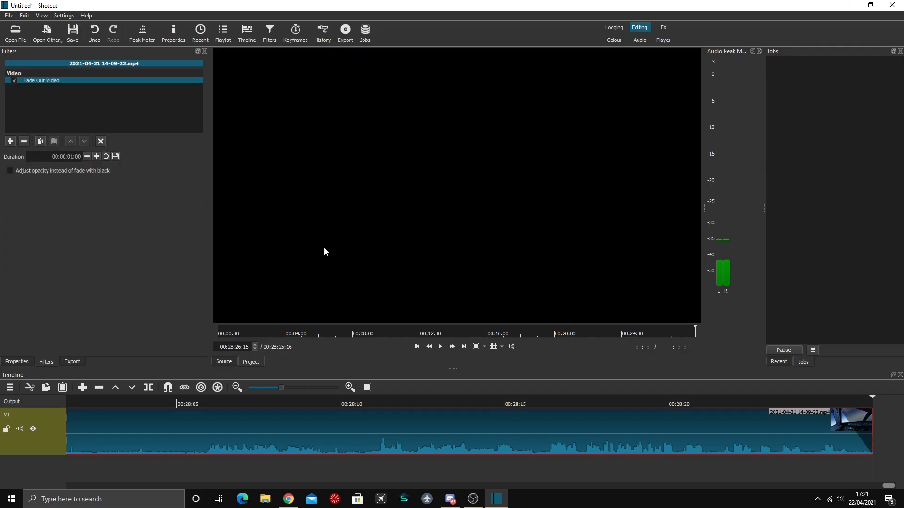
left_click(777, 400)
key("space")
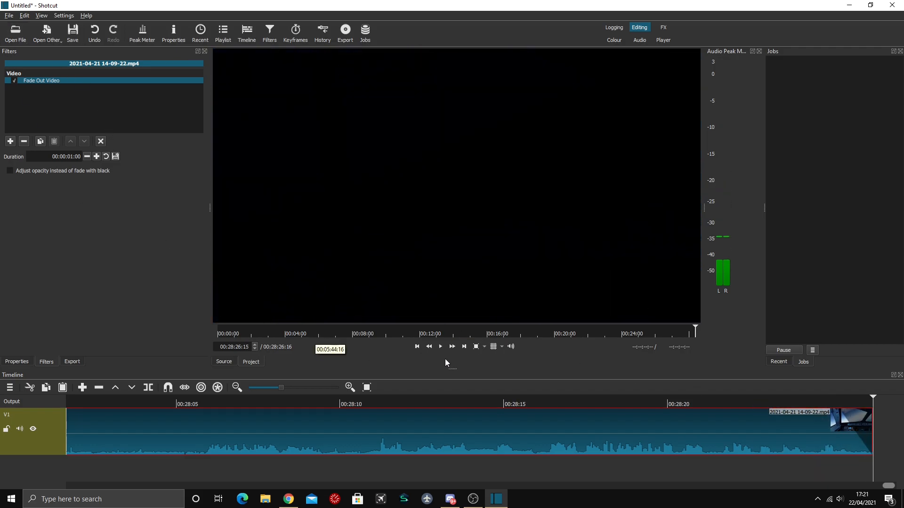
left_click_drag(451, 369, 452, 334)
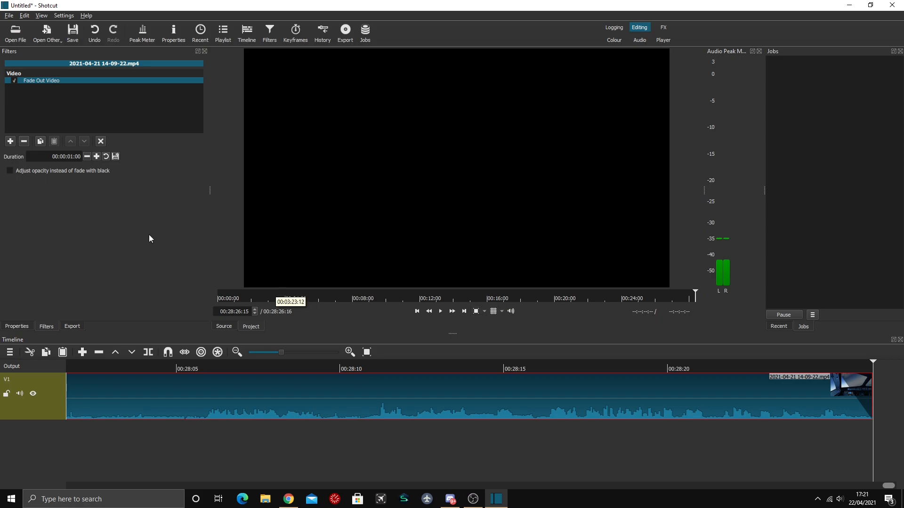
left_click(15, 33)
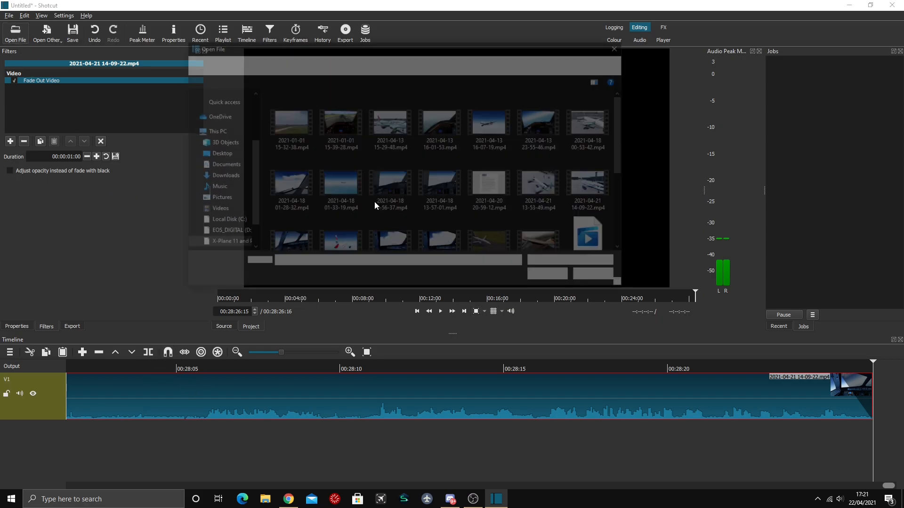
scroll(360, 161, "down", 1)
scroll(297, 147, "up", 1)
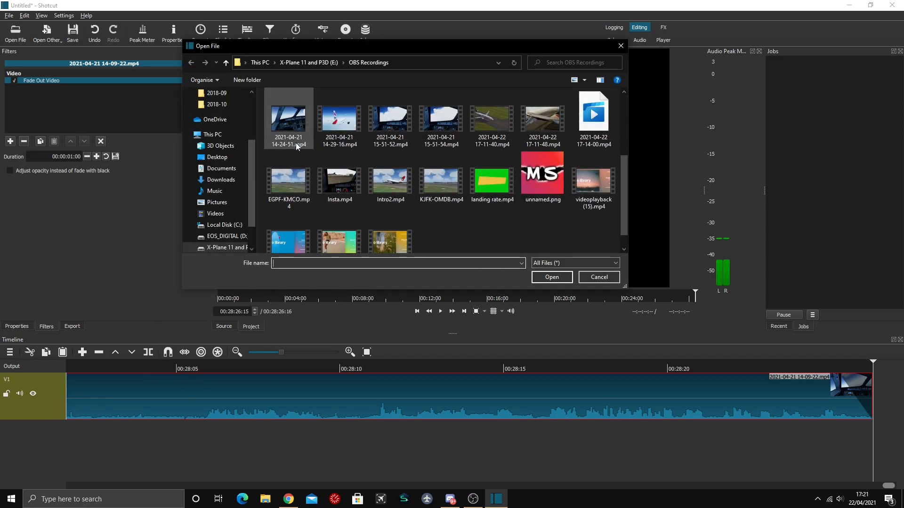
left_click(285, 116)
left_click(552, 277)
left_click_drag(482, 185, 739, 431)
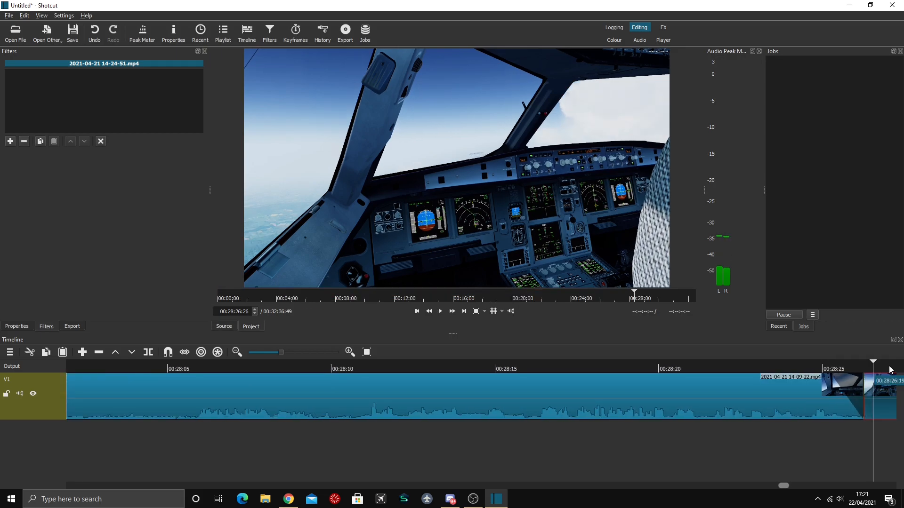
Step: Add a Gain / Volume filter to the new 14-24-51 clip and set its level to -70 dB
left_click(8, 142)
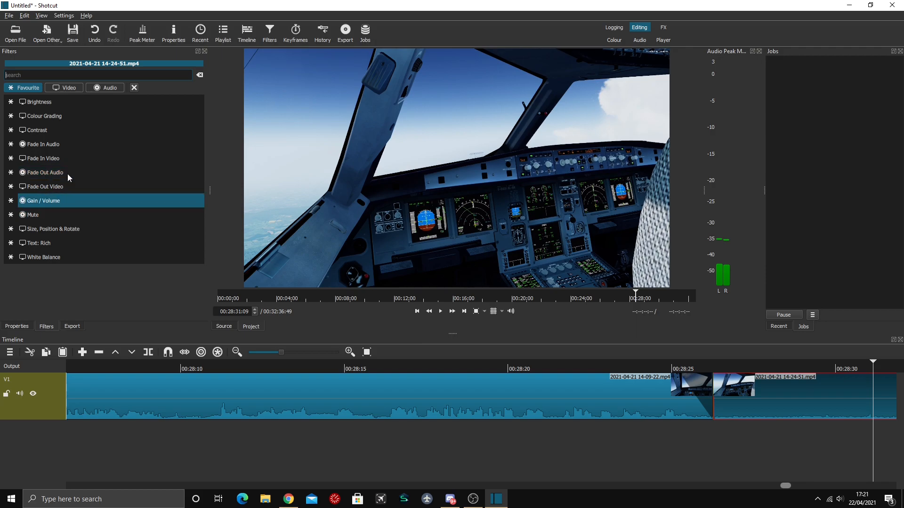
left_click_drag(88, 173, 21, 171)
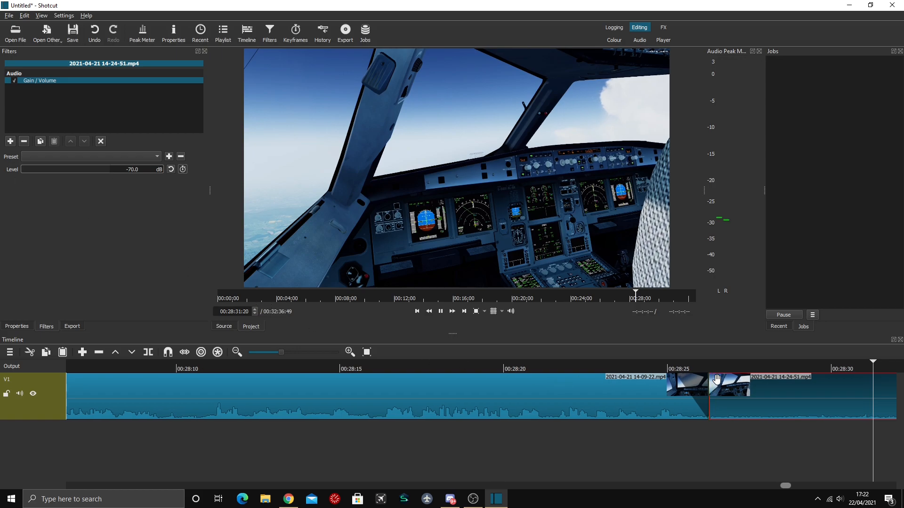
left_click_drag(709, 399, 706, 399)
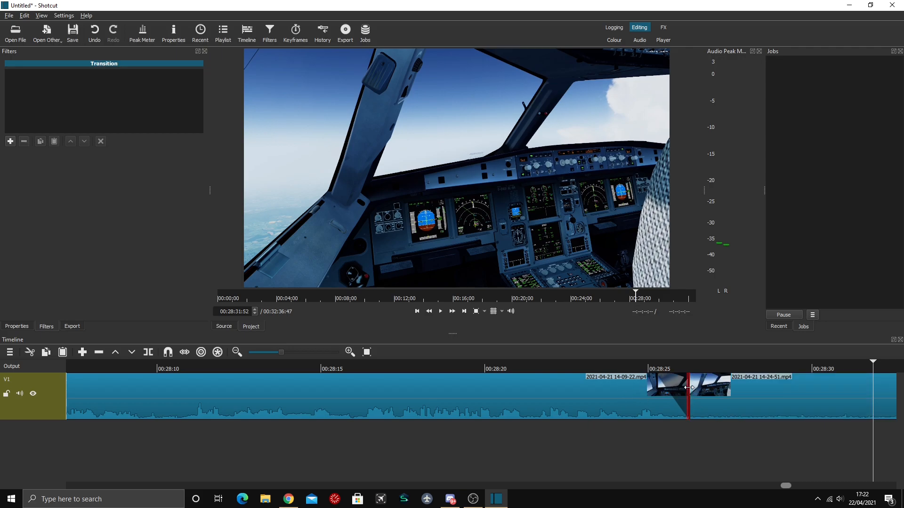
right_click(688, 387)
left_click(690, 386)
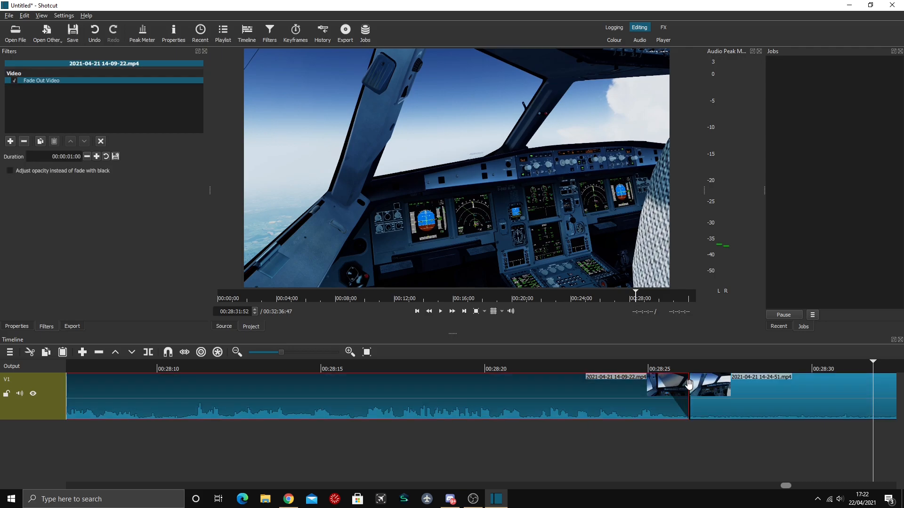
right_click(690, 386)
left_click(695, 417)
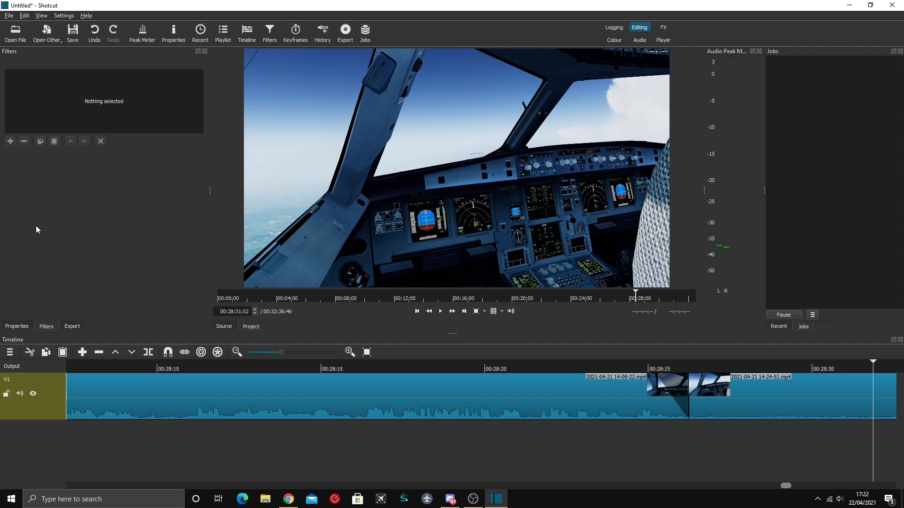
Step: Set the speed of the 14-24-51 clip to 4x and play across its join with the preceding clip
left_click(736, 392)
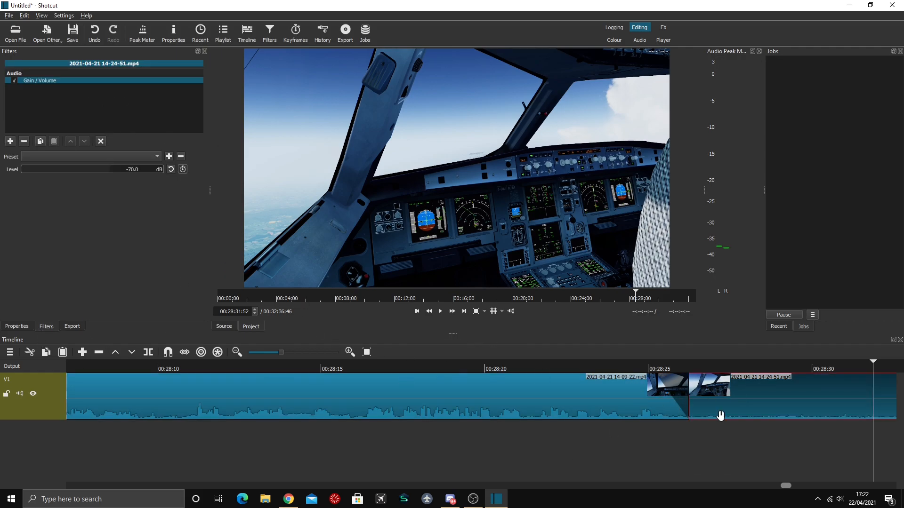
left_click(29, 326)
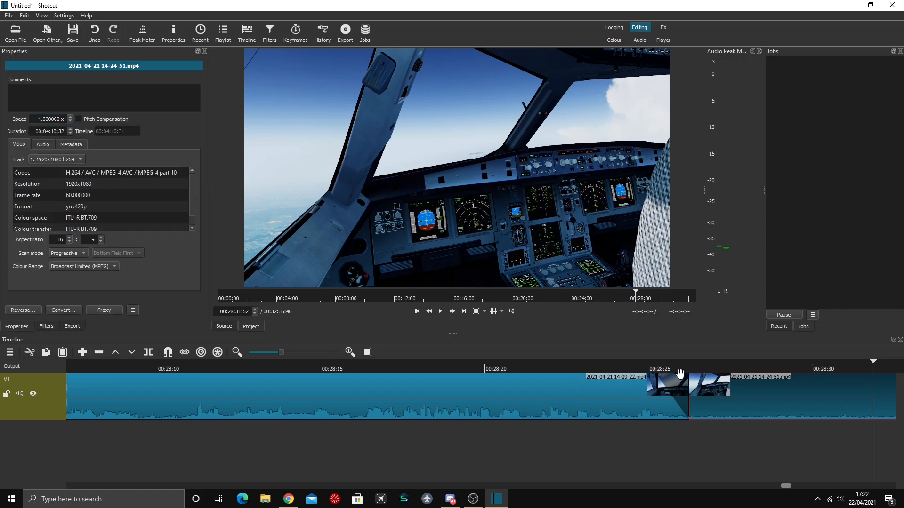
left_click(667, 363)
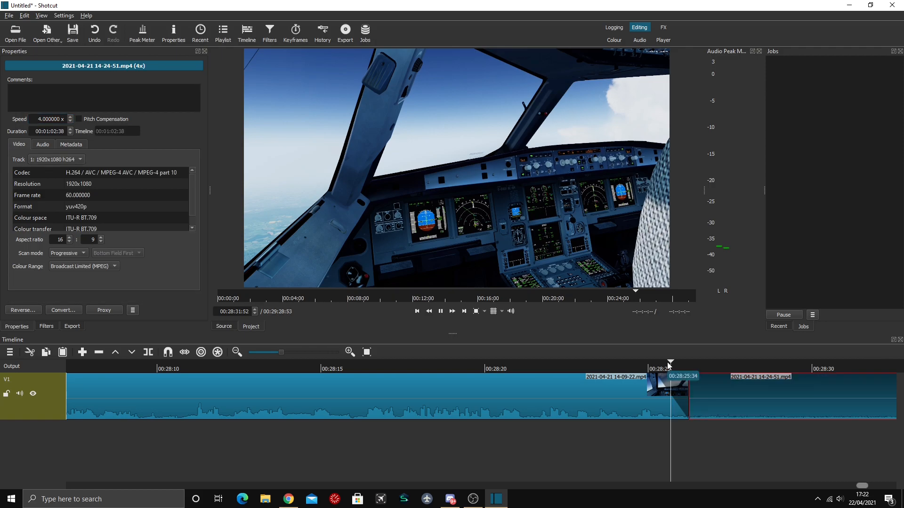
key("space")
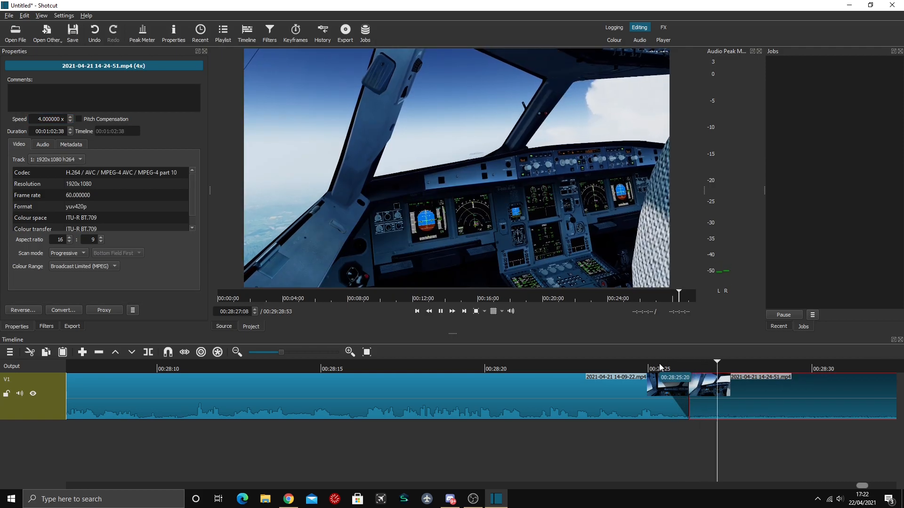
key("space")
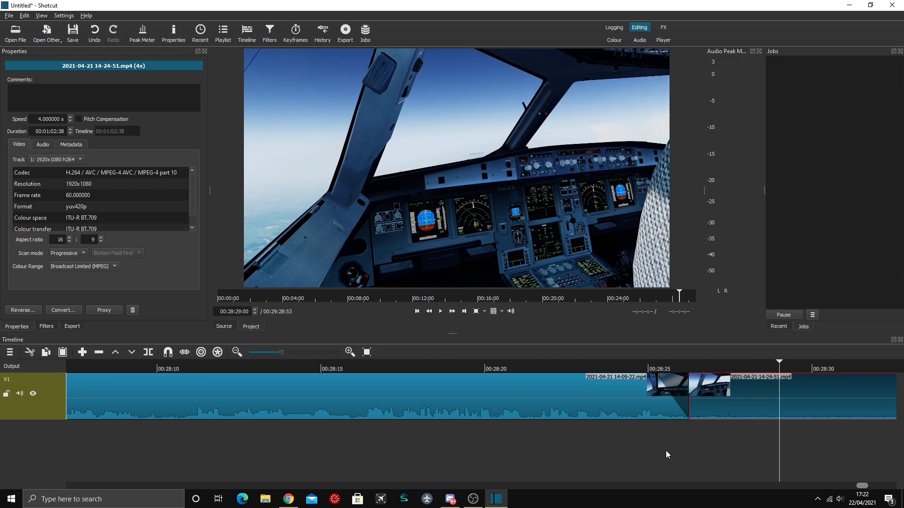
Step: Add an audio track to the timeline
right_click(670, 439)
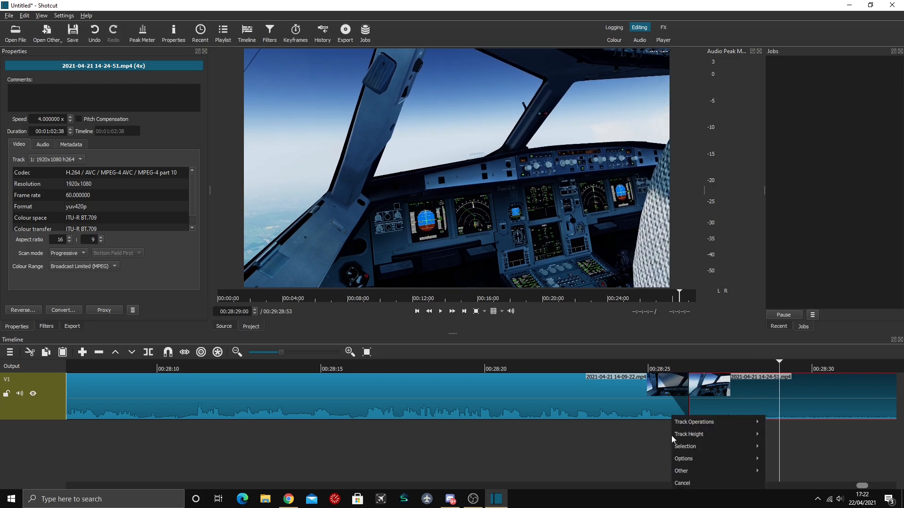
right_click(640, 437)
mouse_move(670, 422)
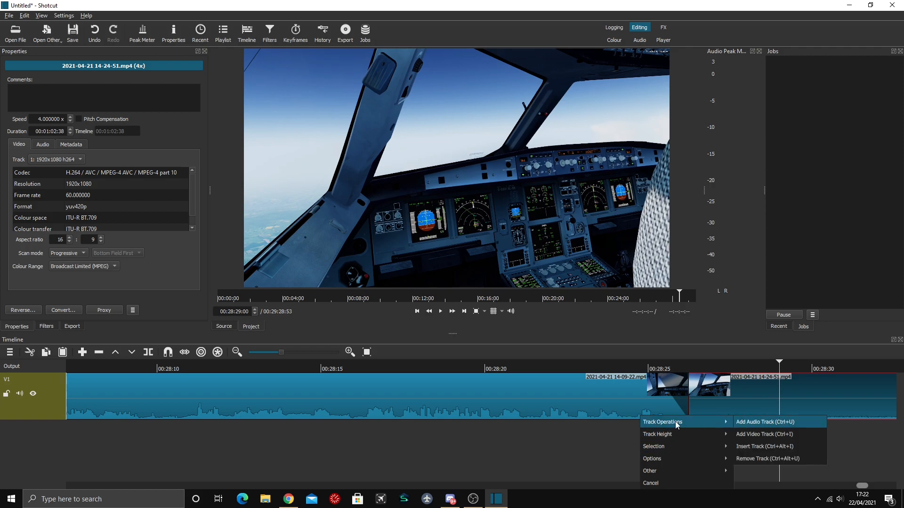
left_click(739, 422)
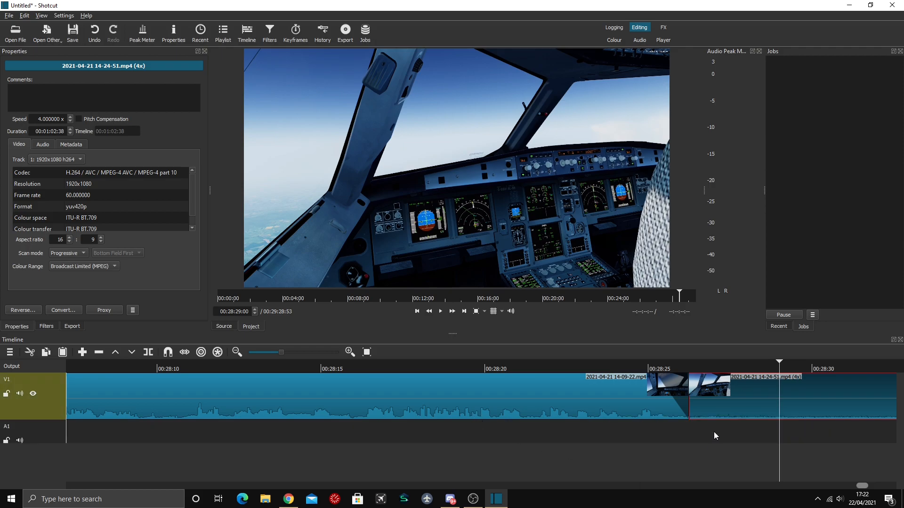
Step: Open videoplayback (15).mp4 and place it on audio track A1, starting at the beginning of the 4x clip
left_click(16, 33)
scroll(443, 224, "down", 3)
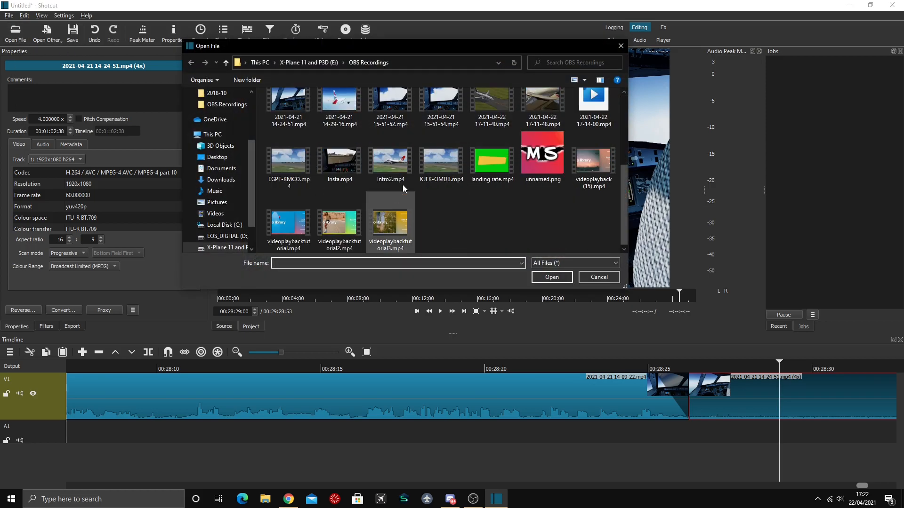
left_click(595, 158)
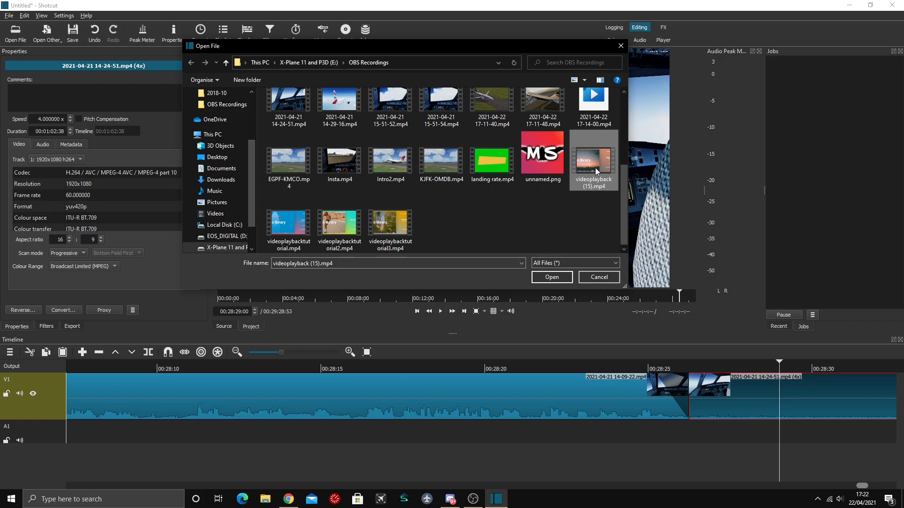
left_click(552, 277)
left_click_drag(393, 283, 688, 431)
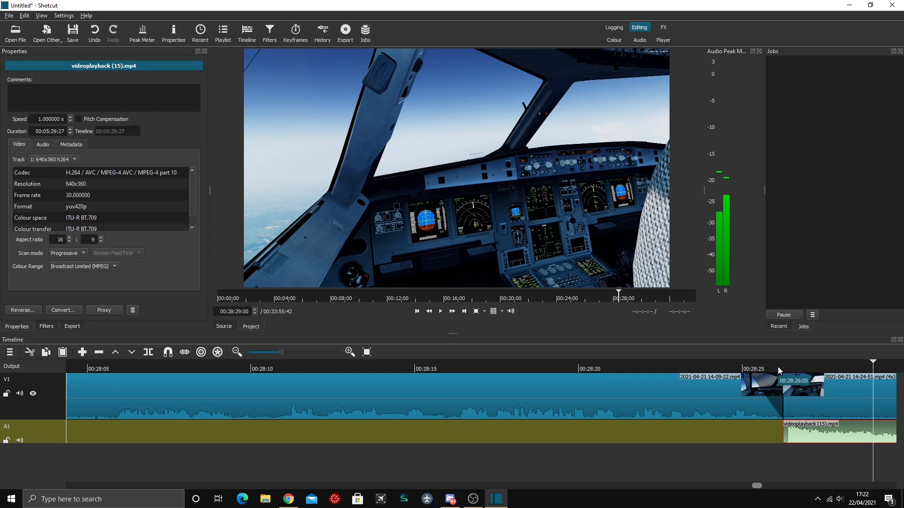
Step: Add a one-second Fade In Video filter to the 4x clip and play from the join to 00:28:34:14
left_click(796, 400)
left_click(46, 326)
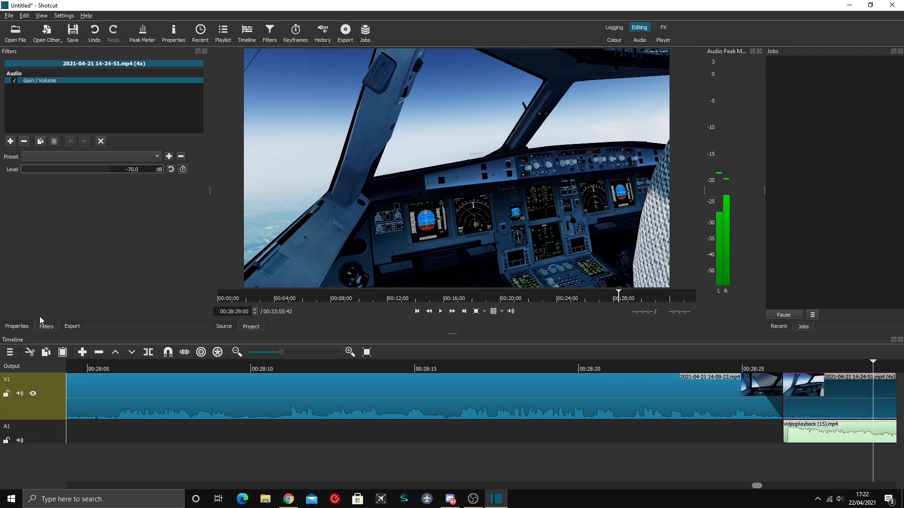
left_click(10, 141)
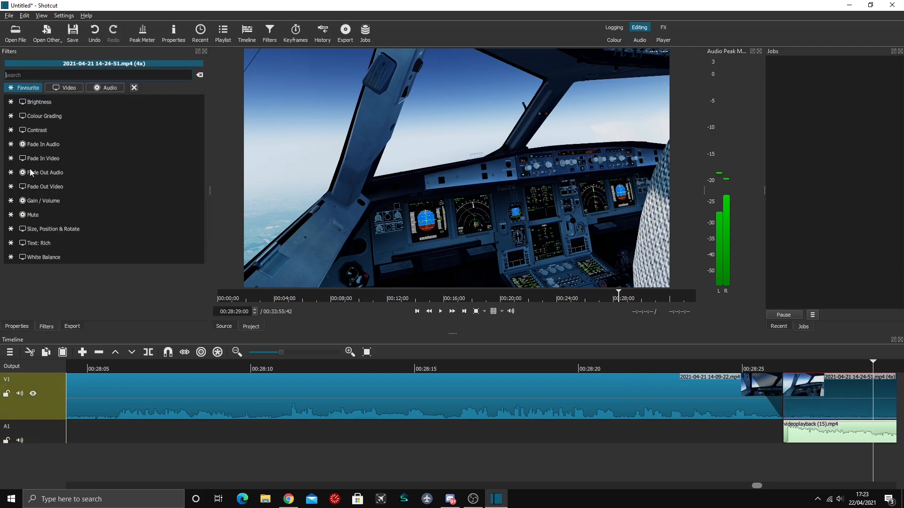
left_click(38, 172)
left_click(742, 365)
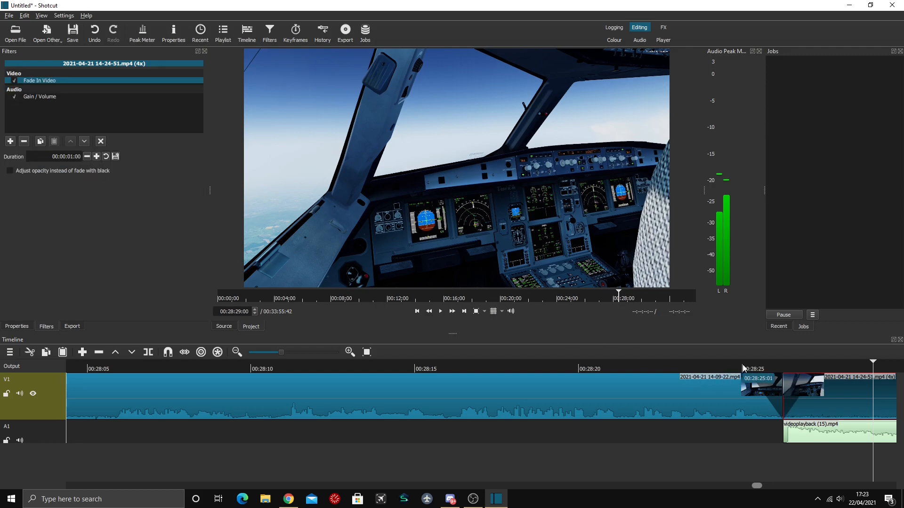
key("space")
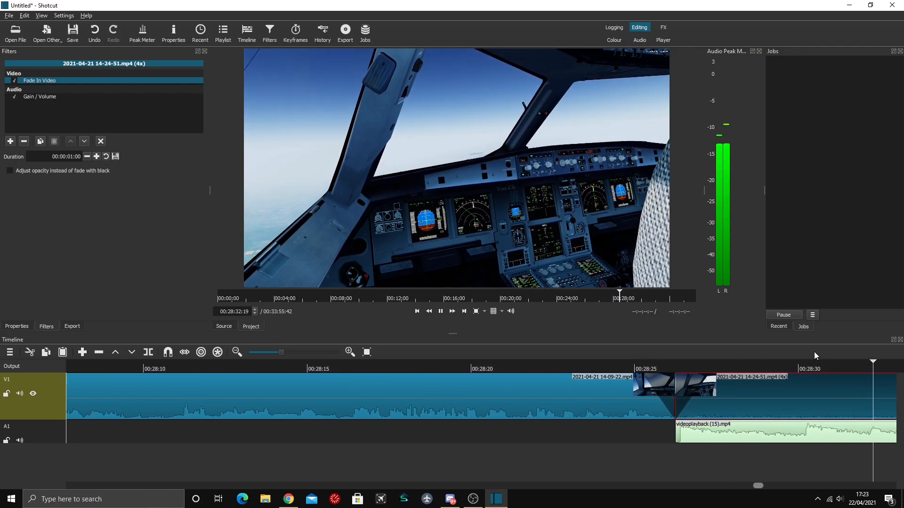
key("space")
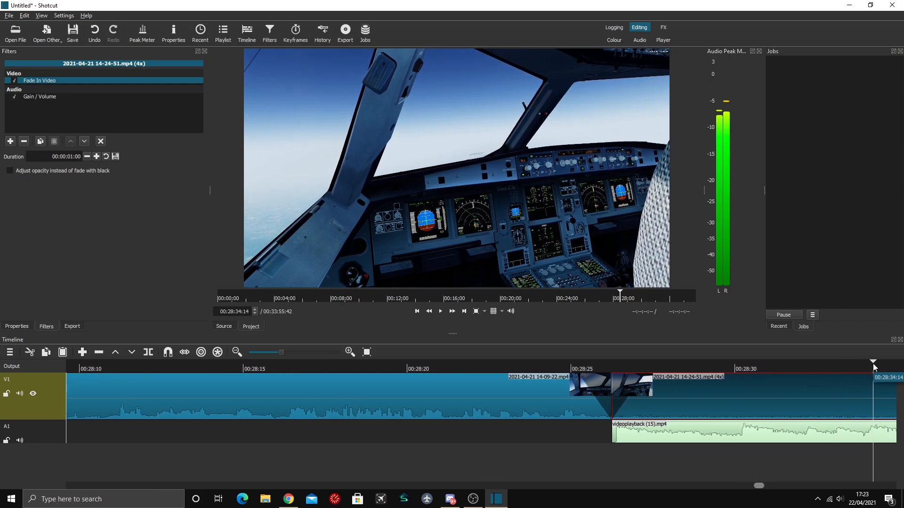
Step: Replay the music around 00:28:34 to find the cut point, split the 4x clip at 00:28:34:09 and resume playback
left_click_drag(872, 364, 869, 363)
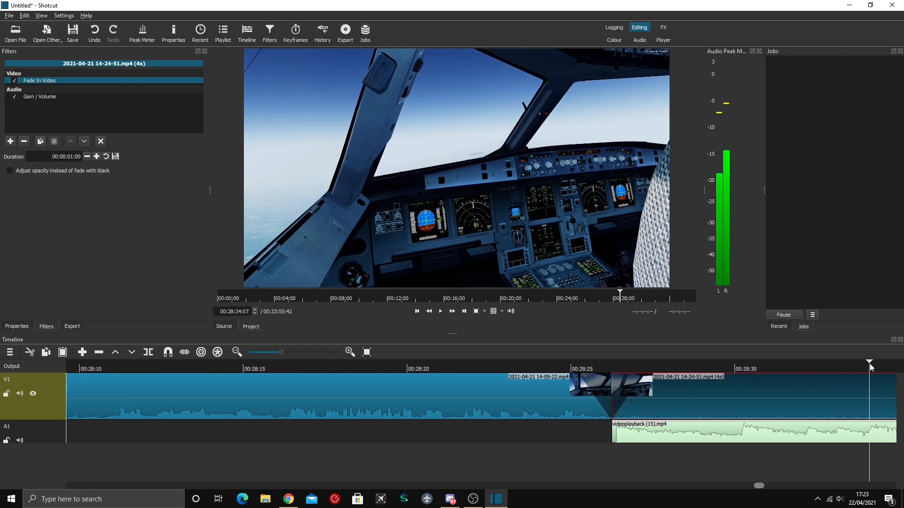
key("space")
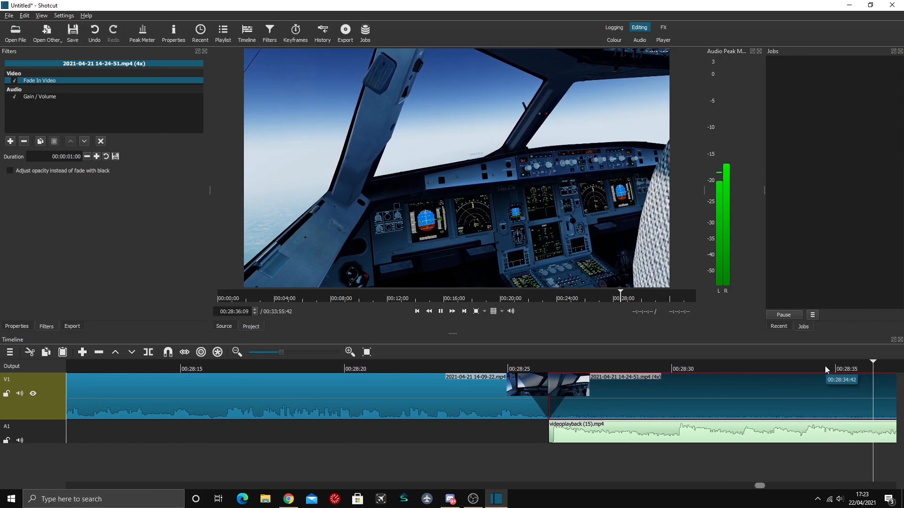
left_click_drag(757, 366, 737, 377)
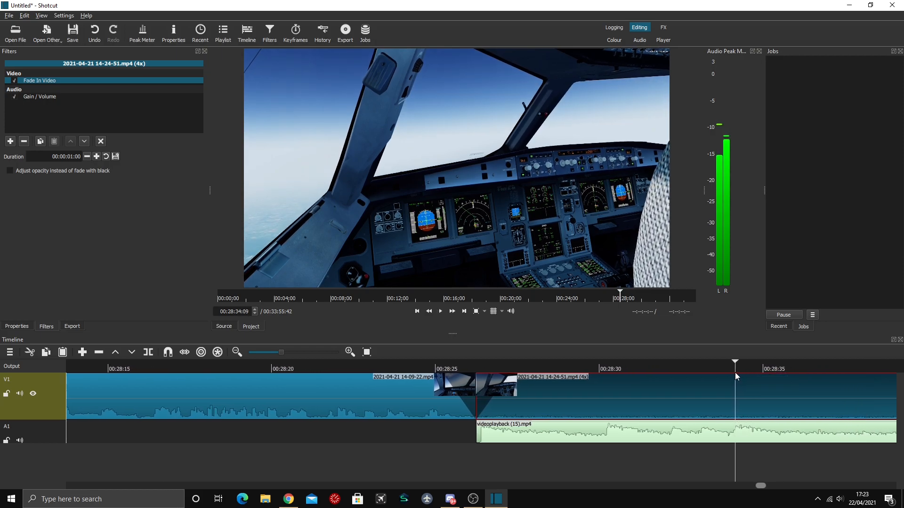
key("s")
key("space")
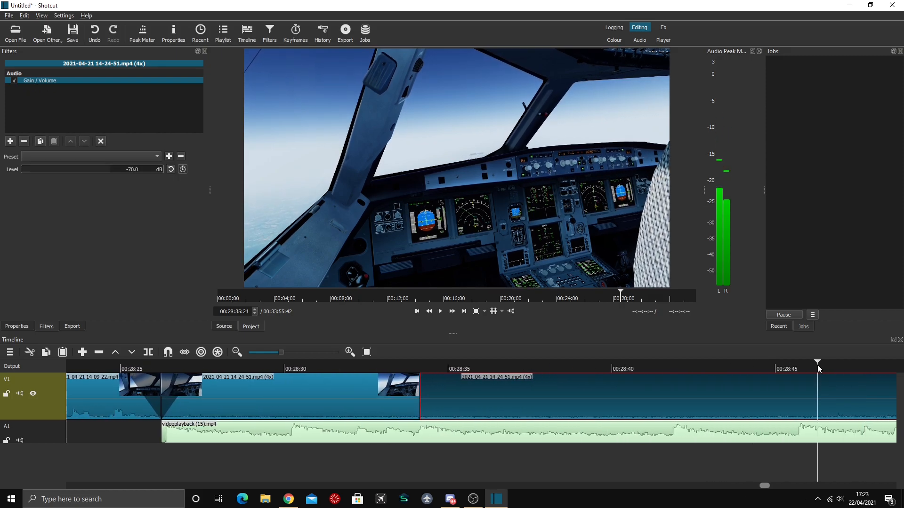
Step: Split the 4x clip at 00:28:47:34 and ripple-remove the piece between 00:28:34:09 and that split
left_click_drag(869, 362, 706, 362)
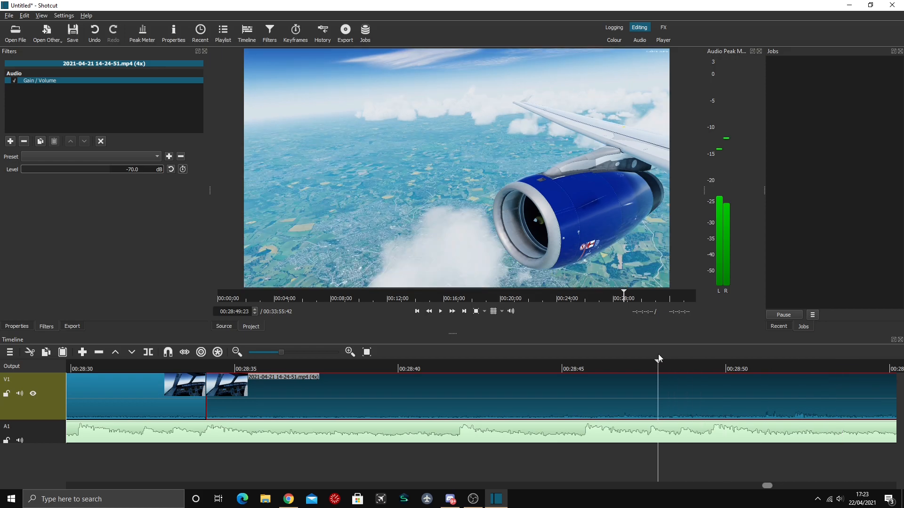
mouse_move(657, 355)
left_mouse_down()
mouse_move(622, 369)
mouse_move(549, 369)
mouse_move(646, 364)
left_mouse_up()
key("s")
right_click(537, 398)
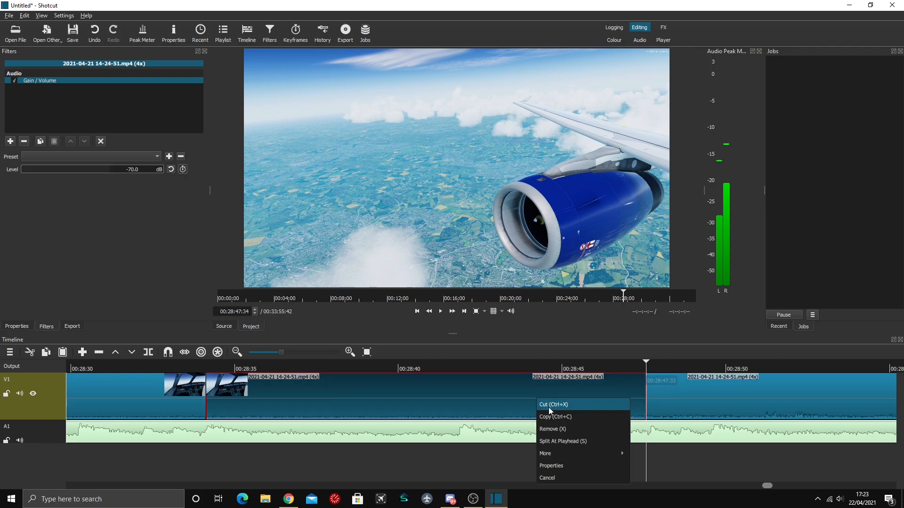
left_click(551, 429)
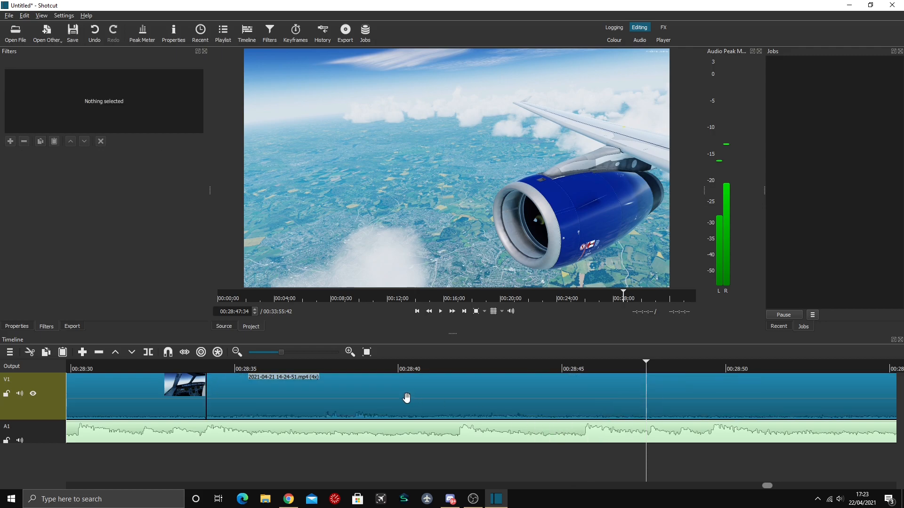
Step: Play across the new join to find the music beat and split the 4x clip at 00:28:41:50
left_click(148, 363)
key("space")
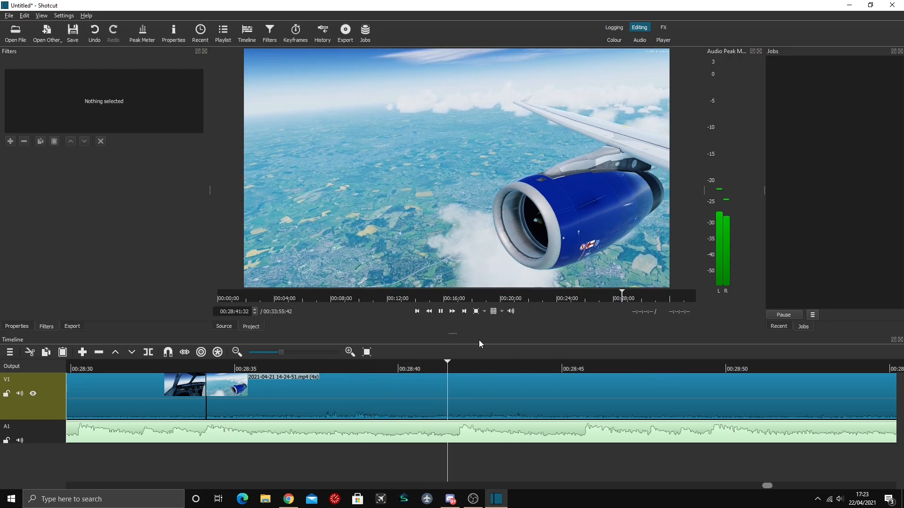
key("space")
left_click(458, 363)
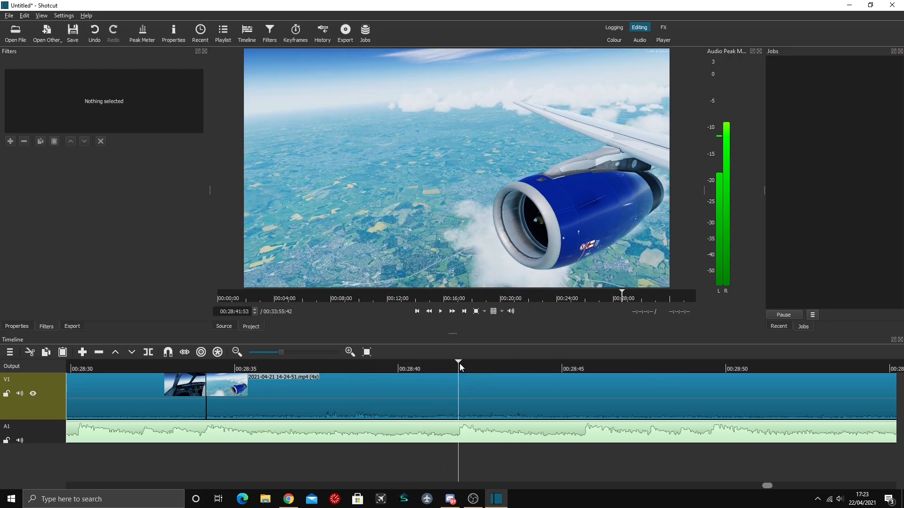
left_click(460, 363)
left_click(461, 363)
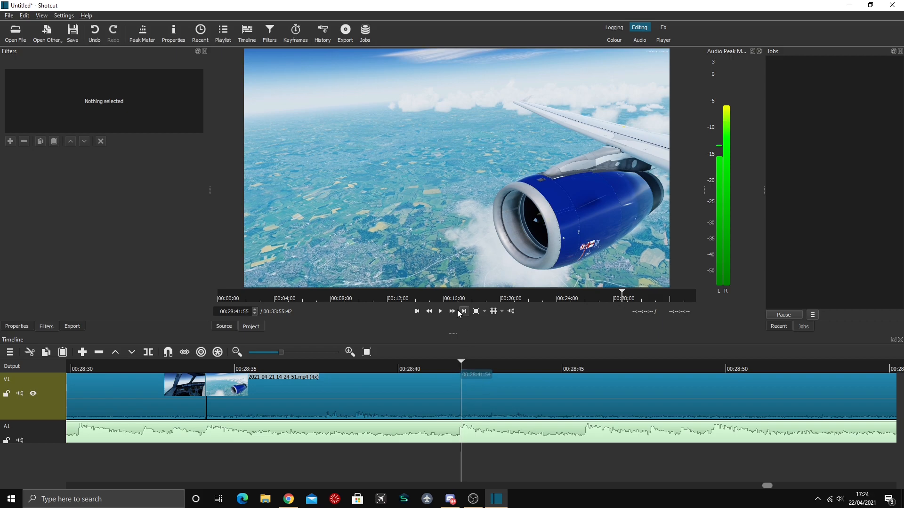
left_click(459, 366)
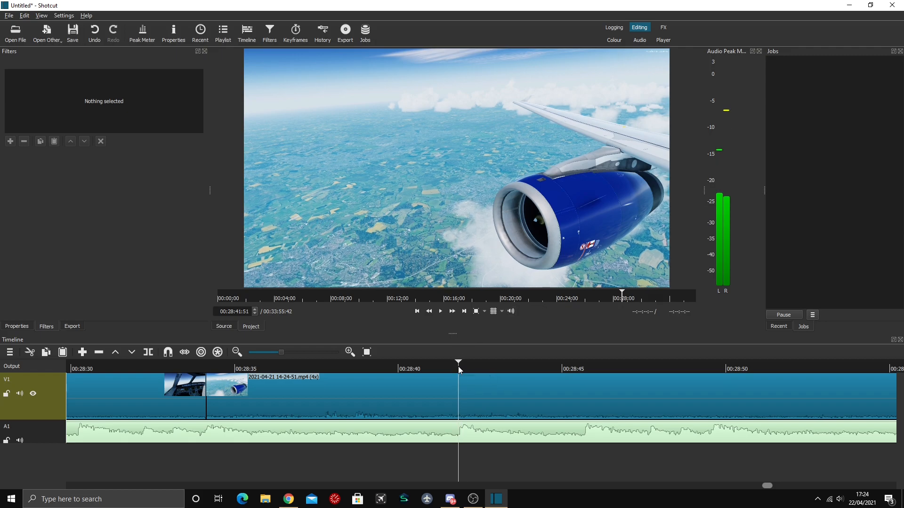
left_click(457, 402)
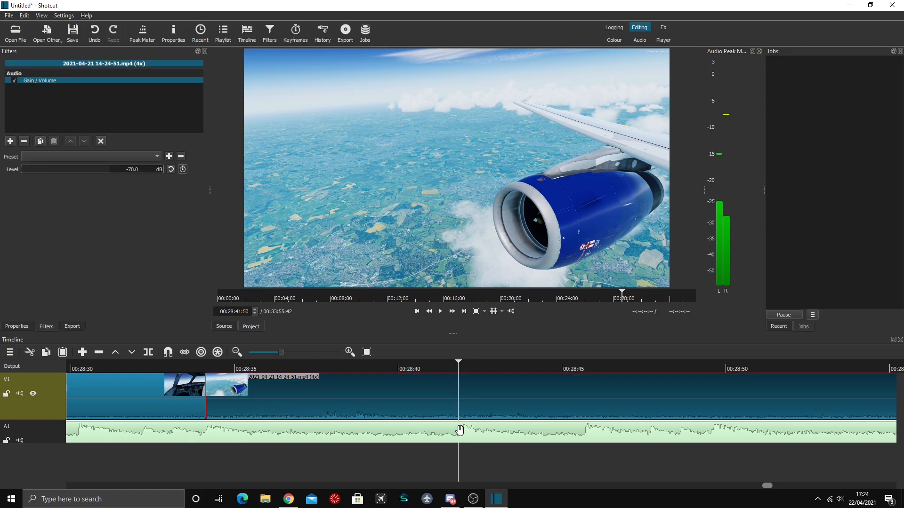
key("s")
Step: Split the 4x clip again at 00:28:44:40 and remove the short piece that starts at 00:28:41:50
key("space")
left_click_drag(611, 362, 550, 363)
key("s")
right_click(498, 391)
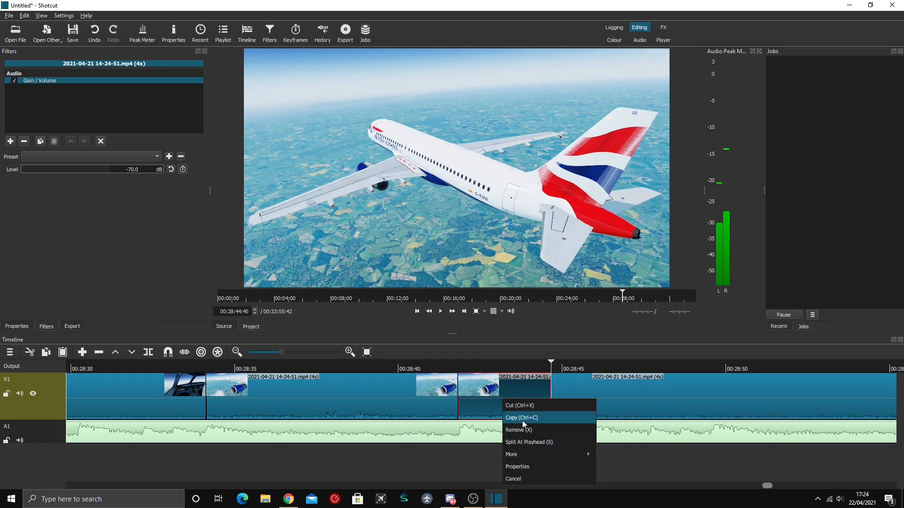
left_click(513, 430)
Step: Play from just before the aircraft exterior shot and split the 4x clip on the music beat at 00:28:49:36
left_click(439, 369)
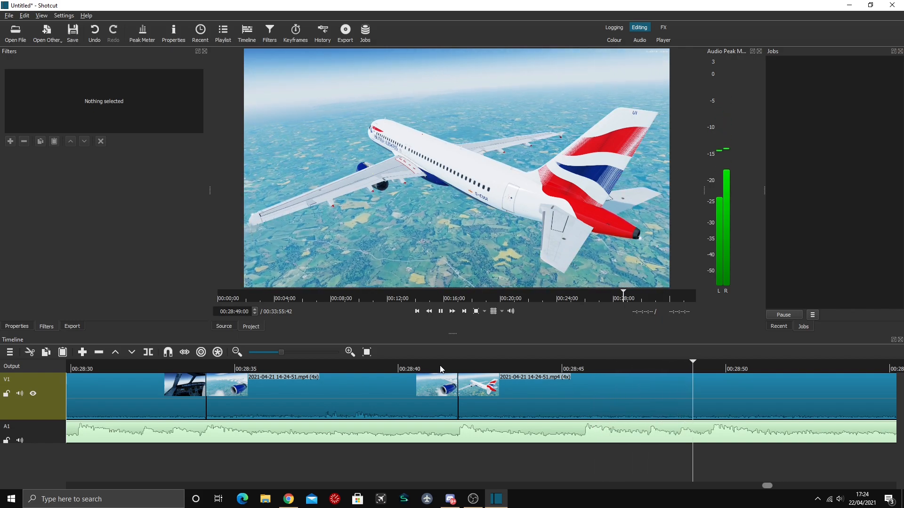
key("space")
left_click(712, 364)
left_click(716, 394)
key("s")
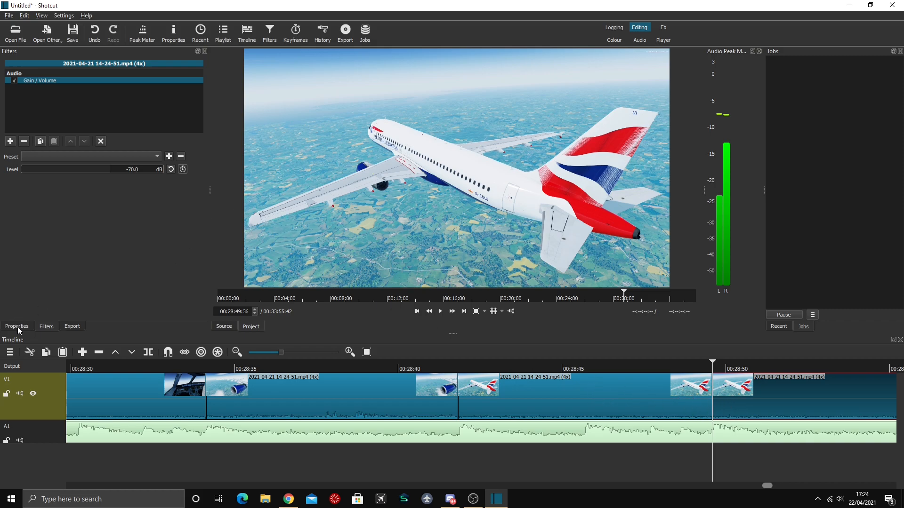
Step: Scrub ahead to the cockpit view, split the 4x clip at 00:28:57:31 and remove the piece starting at 00:28:49:36
left_click(554, 400)
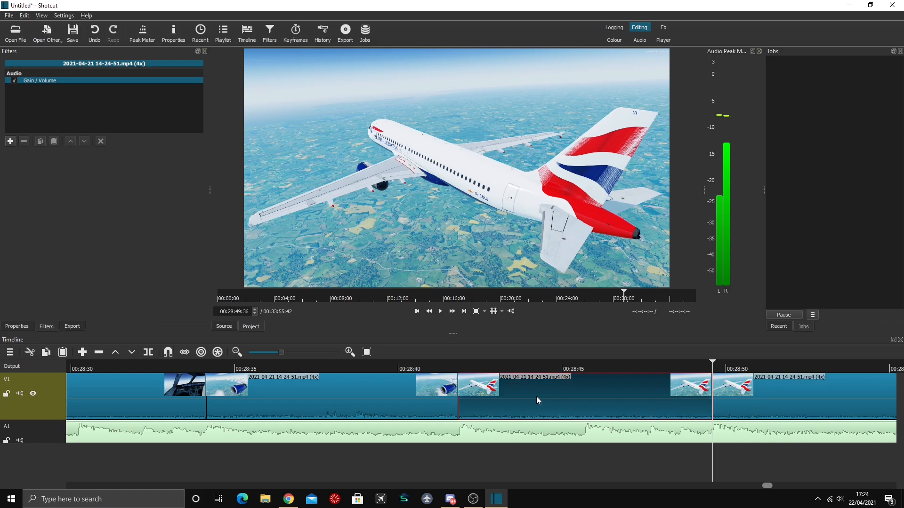
left_click(769, 398)
left_click_drag(860, 367, 812, 366)
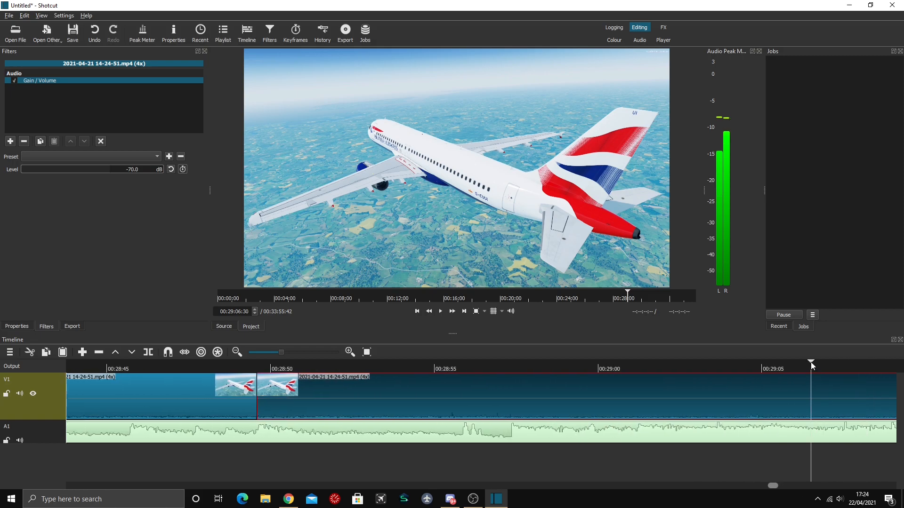
left_click_drag(680, 366, 517, 353)
key("s")
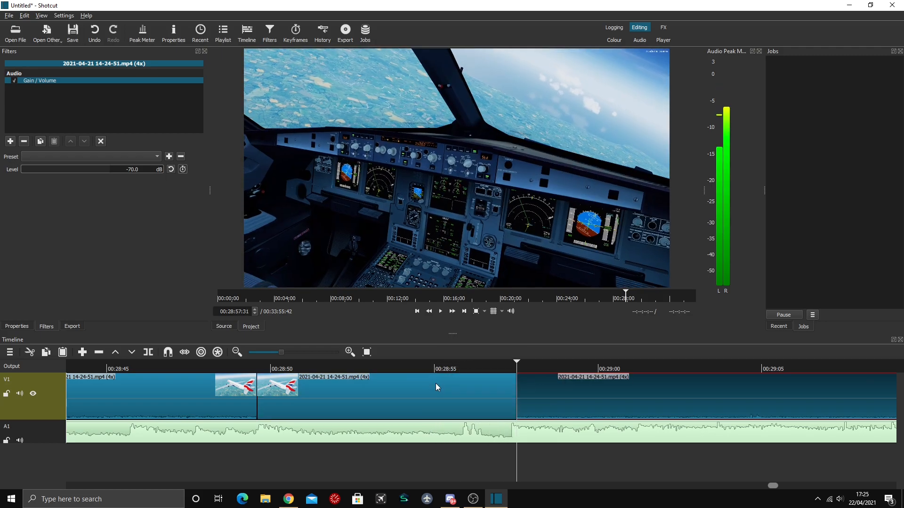
right_click(521, 390)
left_click(541, 425)
Step: Play the cockpit section up to the music change, split it at 00:28:57:19 and remove the rest of the 4x clip
left_click(219, 370)
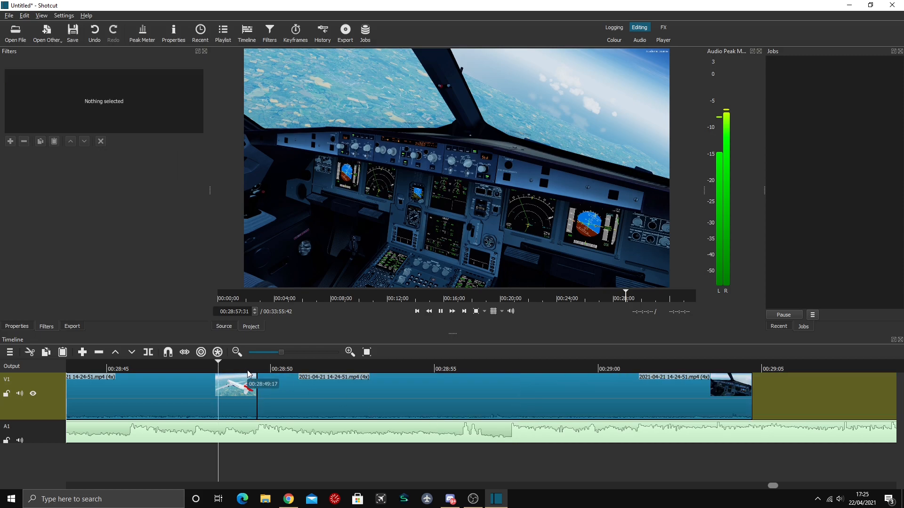
key("space")
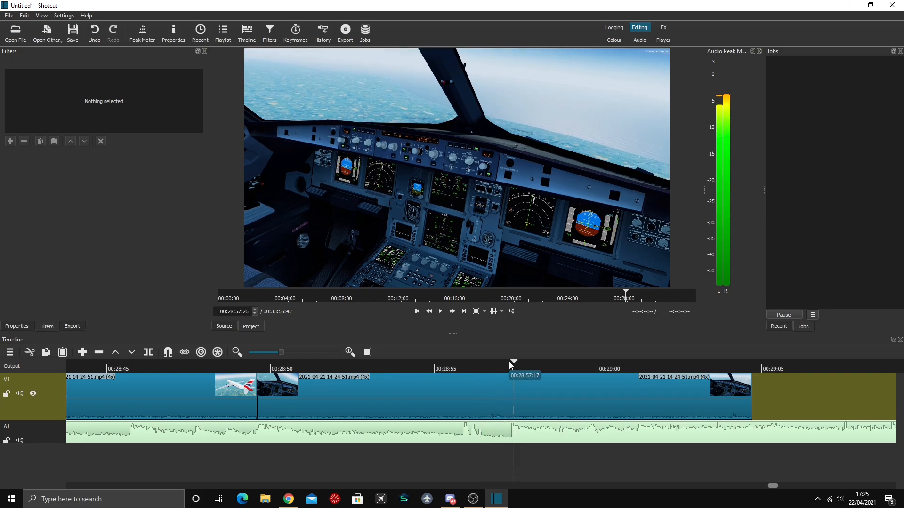
left_click(510, 367)
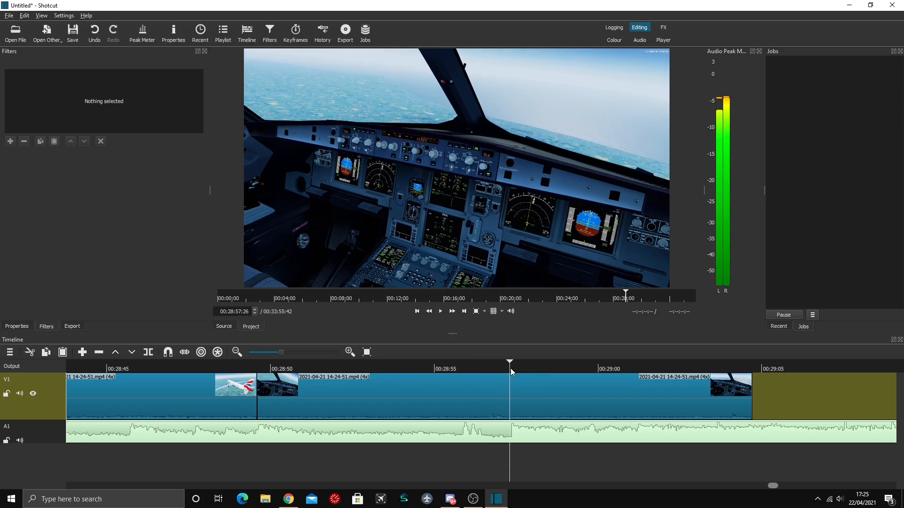
left_click(513, 390)
right_click(570, 391)
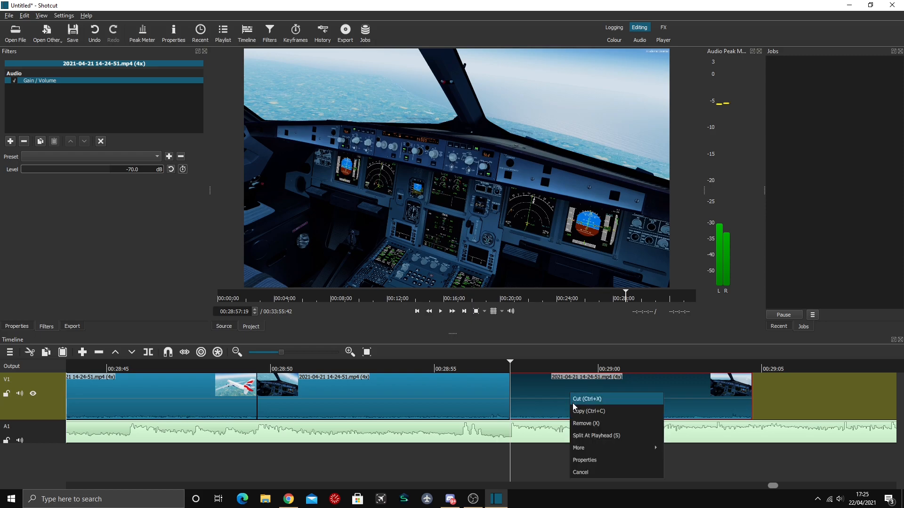
left_click(579, 427)
left_click(15, 33)
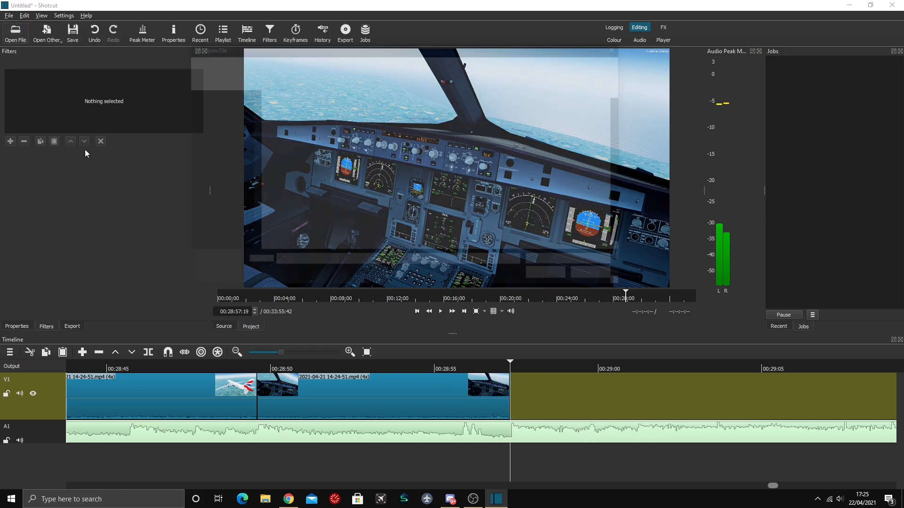
left_click(339, 221)
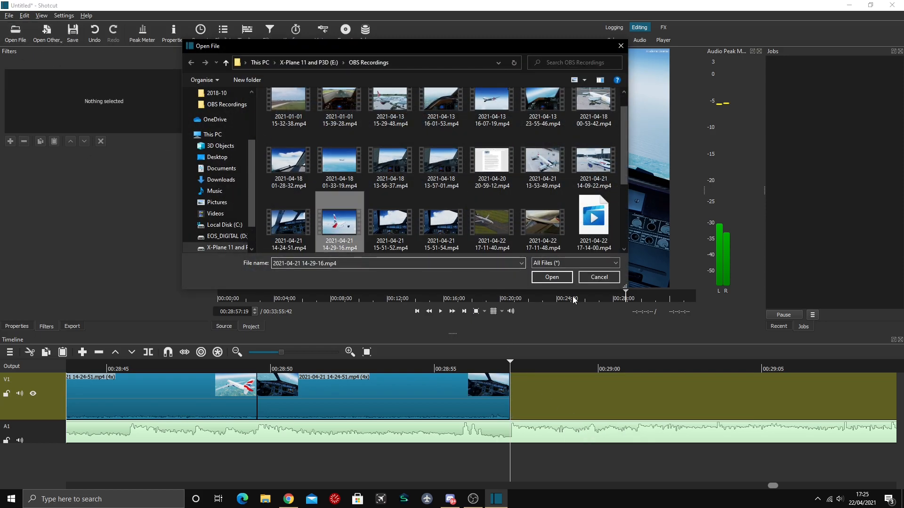
left_click(552, 277)
left_click_drag(547, 227, 555, 404)
left_click(10, 141)
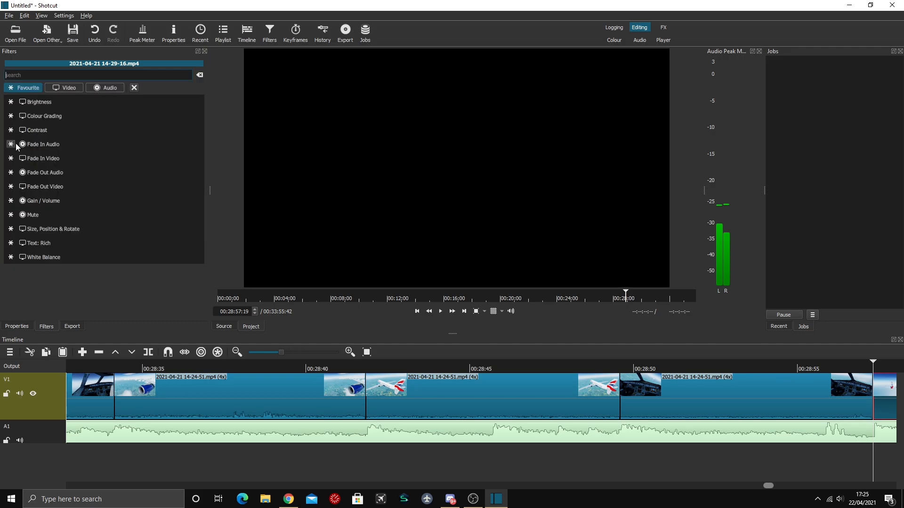
left_click(93, 201)
left_click_drag(86, 171, 19, 170)
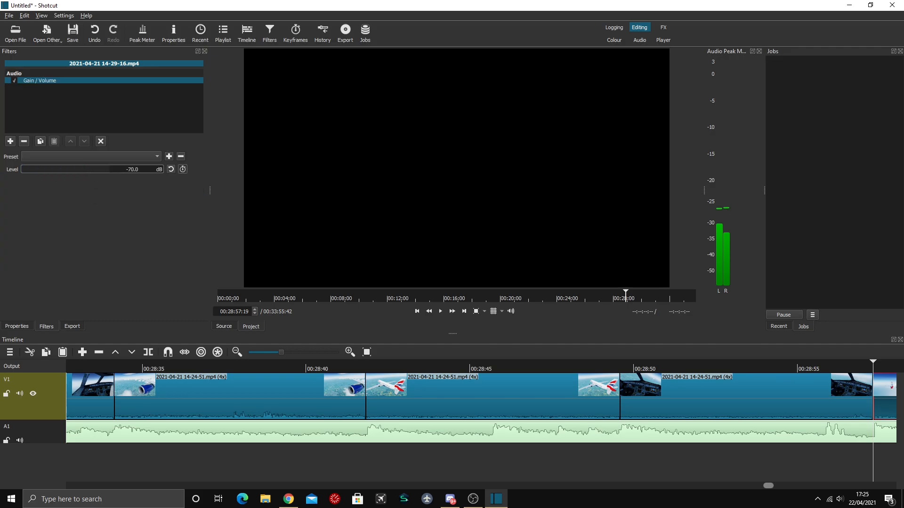
scroll(893, 370, "right", 5)
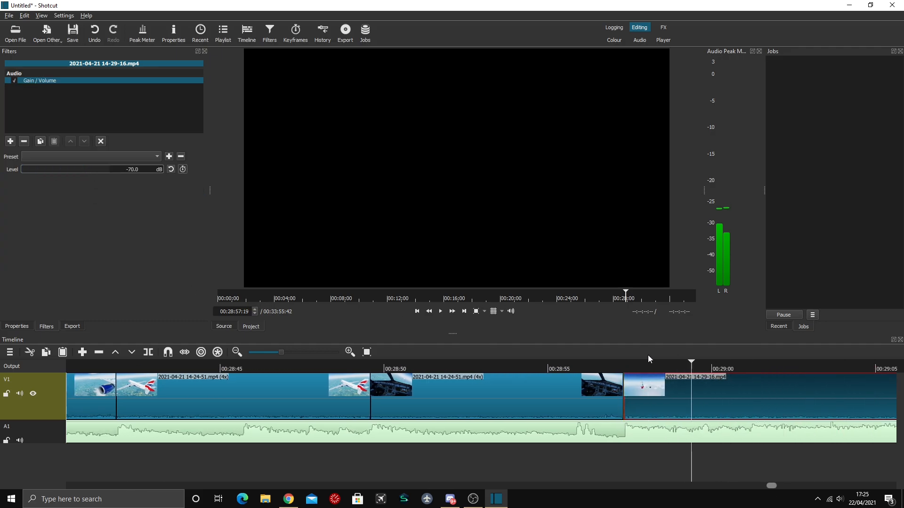
left_click(638, 366)
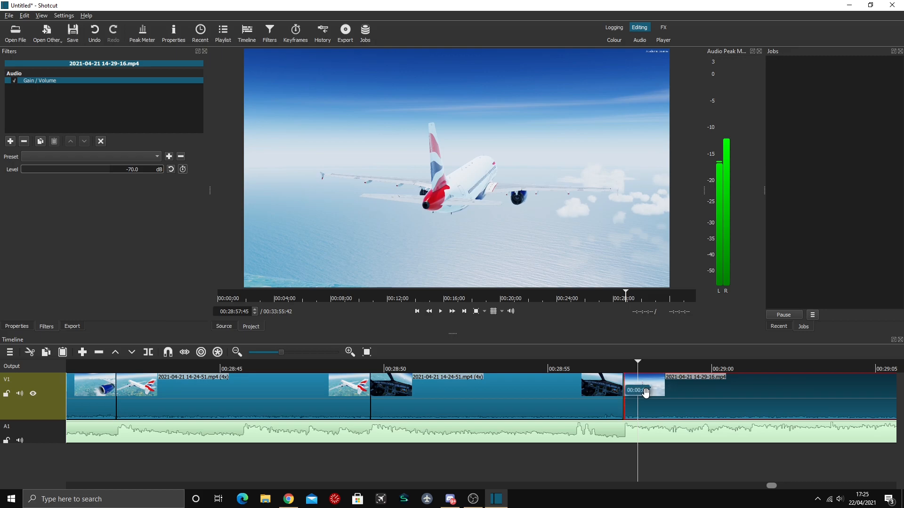
left_click(338, 385)
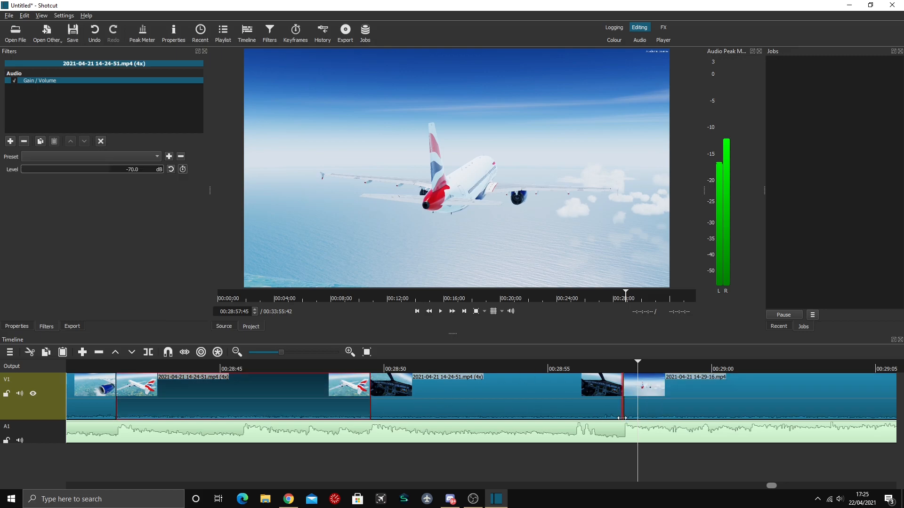
left_click_drag(615, 368, 640, 396)
left_click(644, 395)
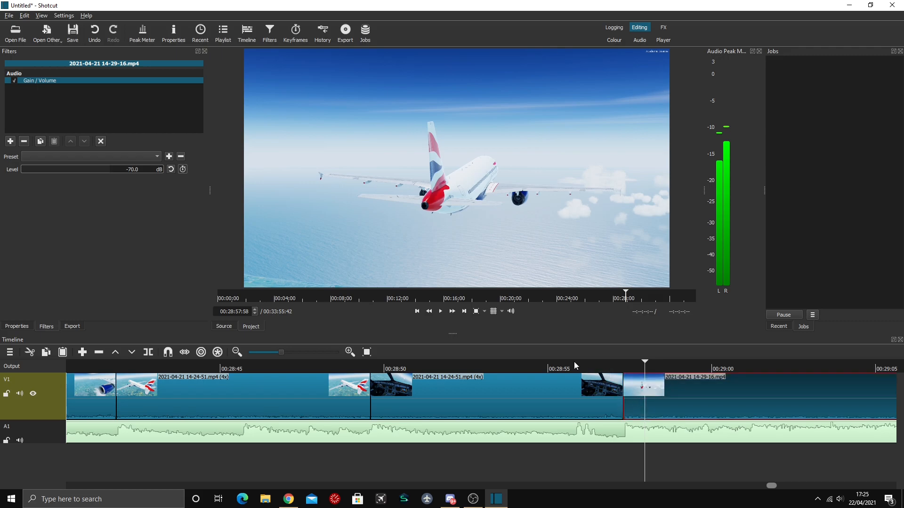
left_click(343, 384)
left_click(604, 370)
key("space")
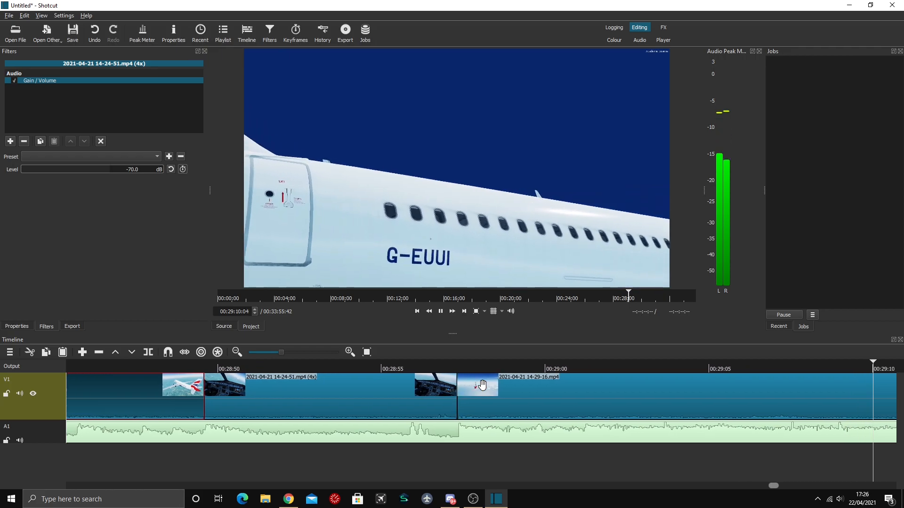
left_click_drag(484, 372, 656, 370)
key("s")
key("x")
left_click(590, 365)
key("space")
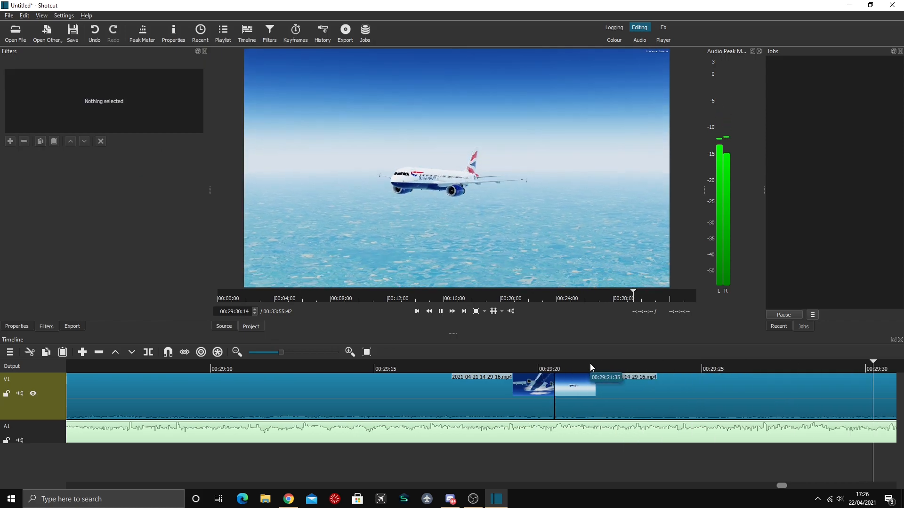
left_click(870, 367)
left_click_drag(870, 368, 412, 362)
key("s")
key("x")
left_click_drag(72, 368, 422, 361)
key("space")
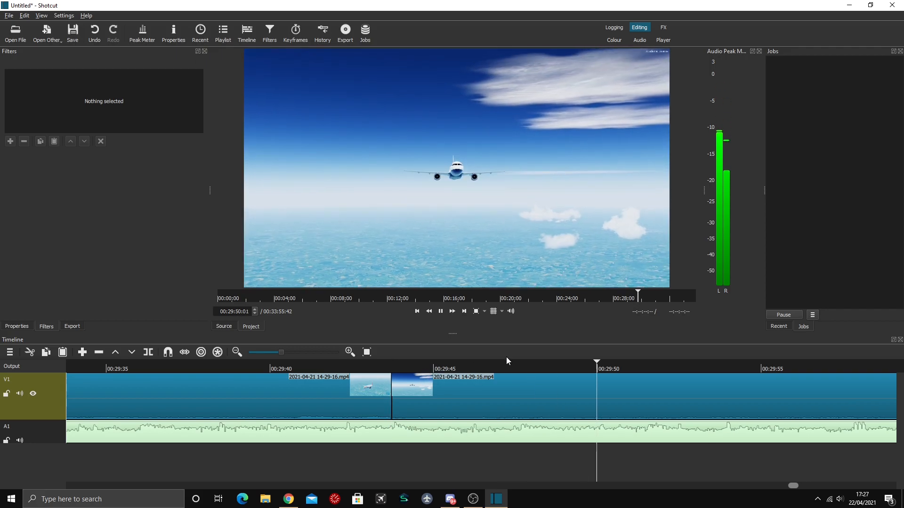
left_click(795, 404)
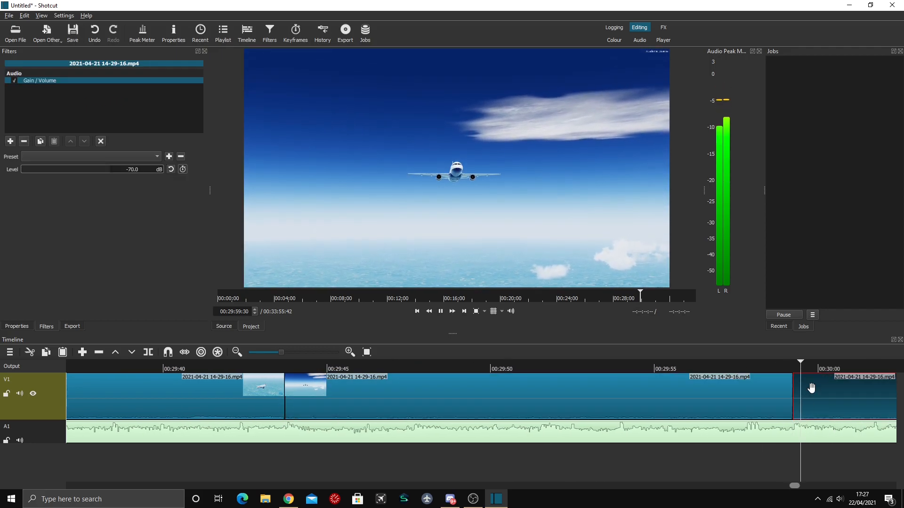
left_click_drag(797, 366, 817, 365)
key("s")
left_click(710, 395)
key("x")
left_click(359, 366)
key("space")
left_click_drag(432, 365, 774, 363)
key("s")
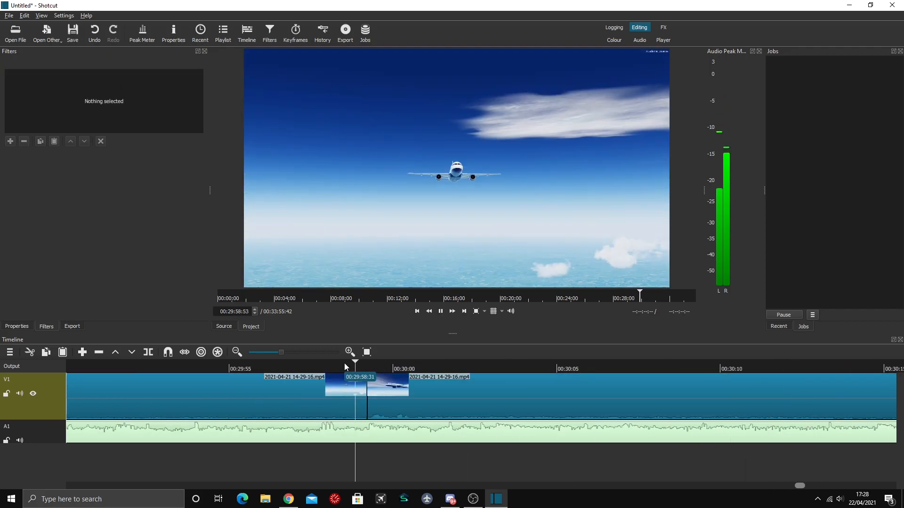
left_click_drag(631, 363, 766, 363)
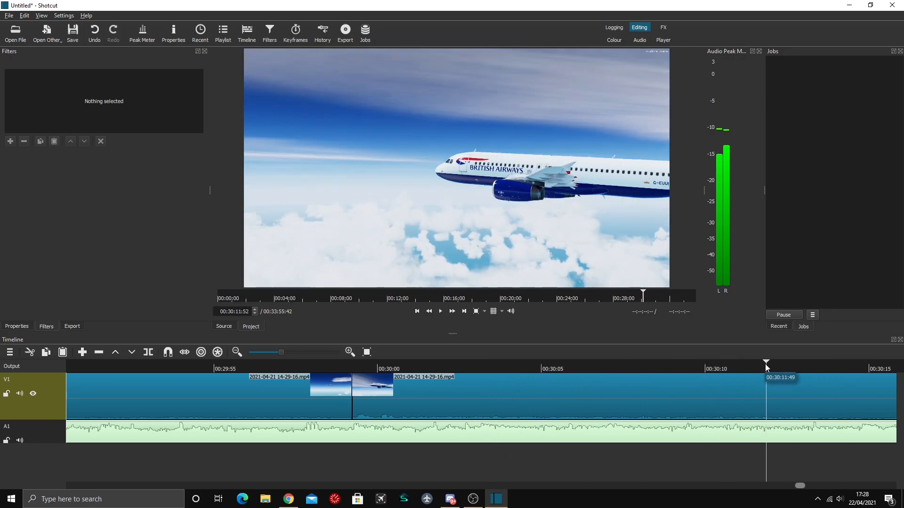
key("s")
left_click(800, 395)
key("x")
key("space")
left_click(751, 363)
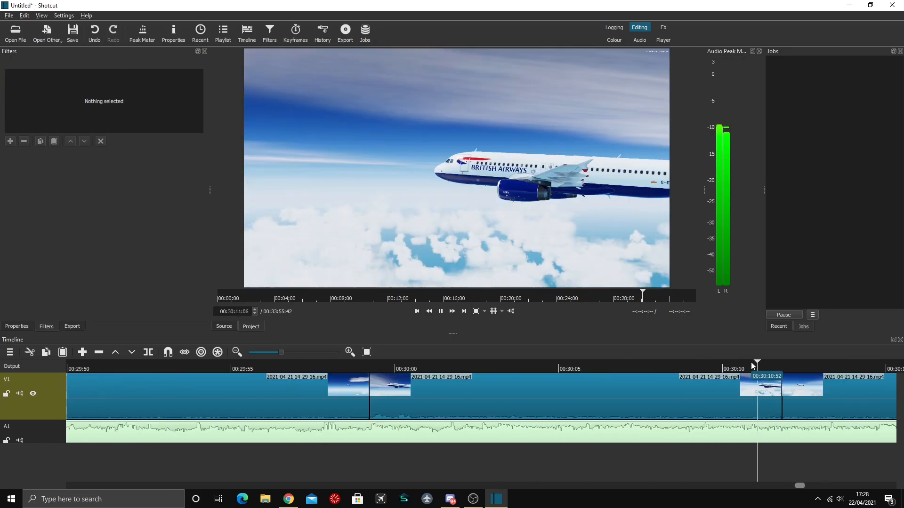
left_click(867, 367)
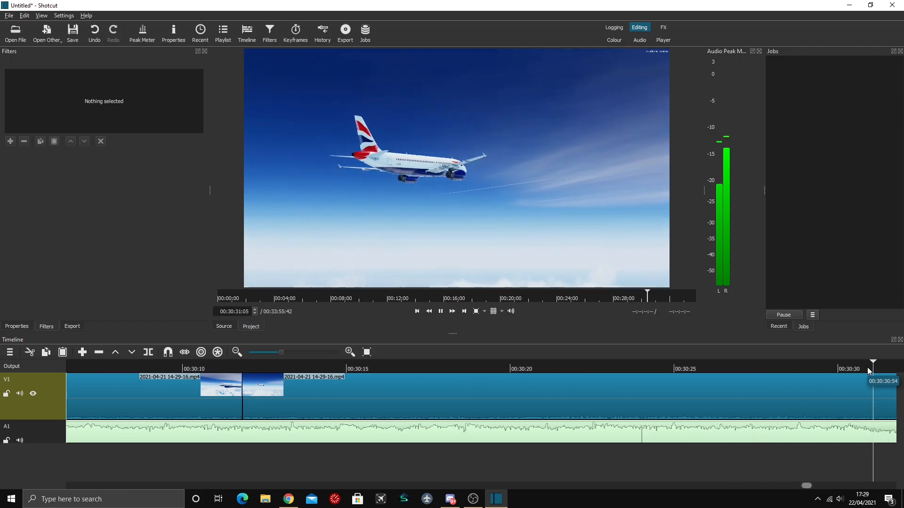
left_click(854, 363)
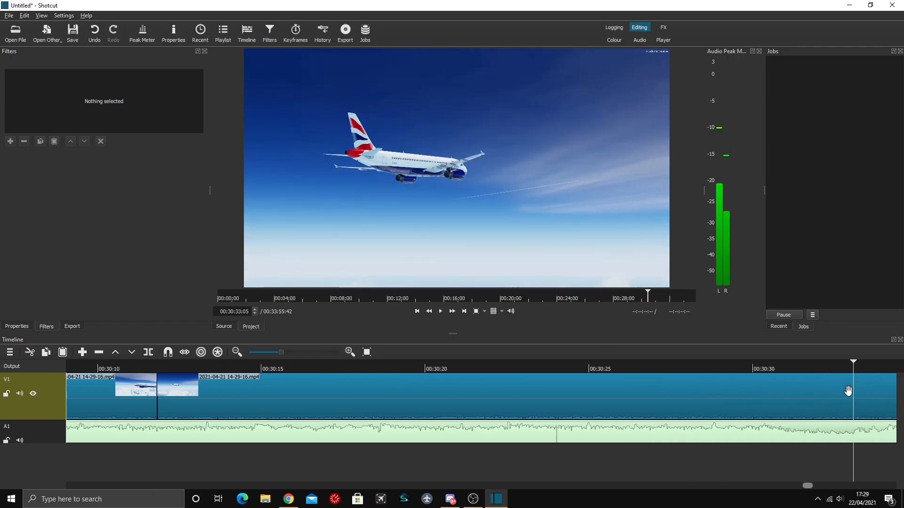
left_click(853, 366)
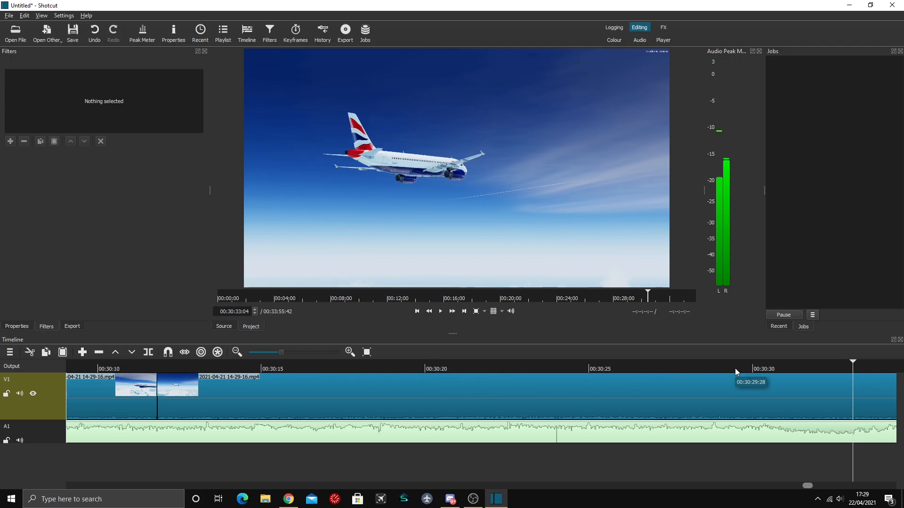
left_click(851, 363)
mouse_move(851, 363)
left_mouse_down()
mouse_move(789, 368)
mouse_move(854, 368)
left_mouse_up()
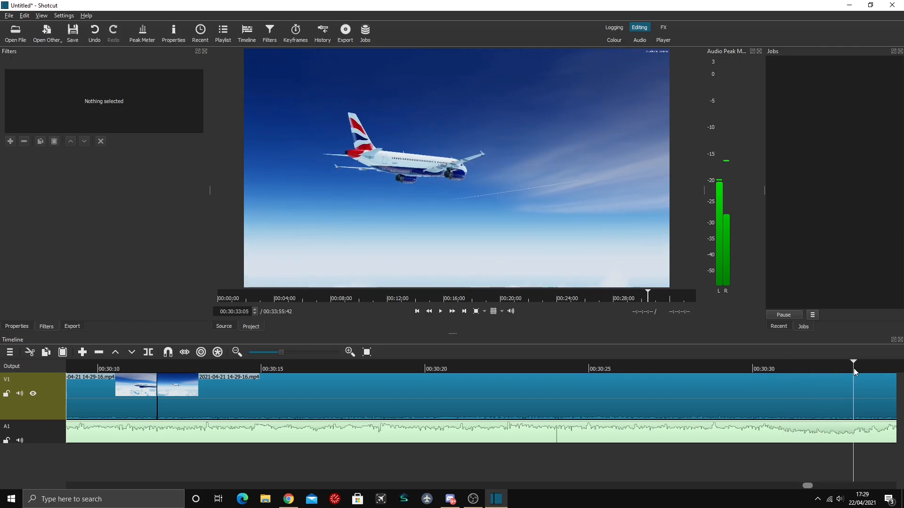
left_click(854, 382)
key("s")
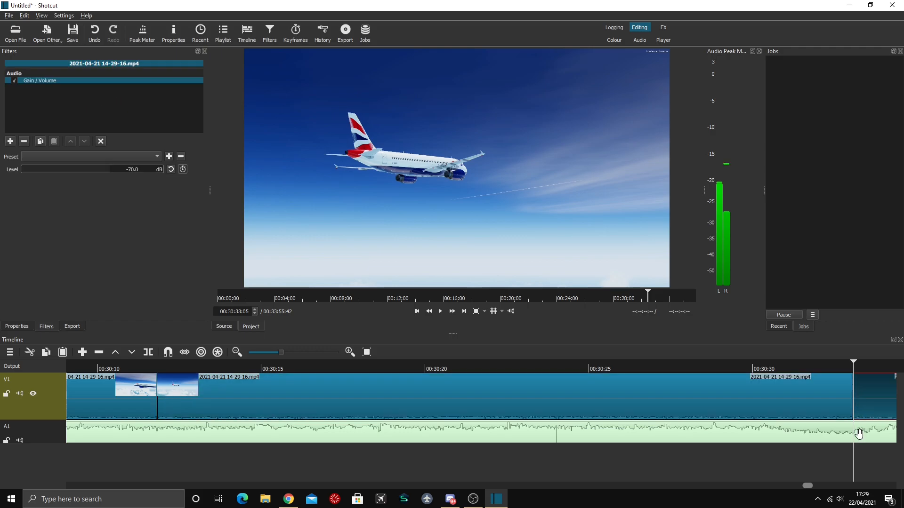
left_click(859, 433)
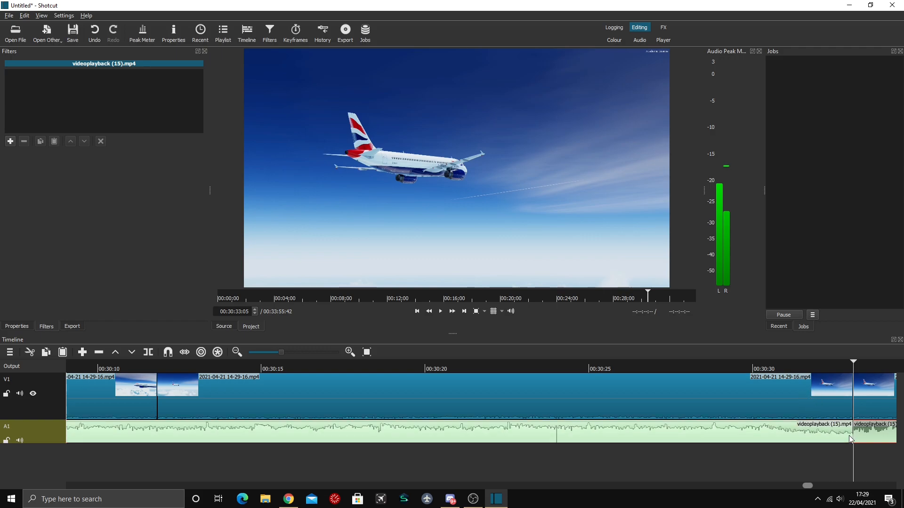
Step: Remove the remaining music and video sections after the split at 00:30:33:05 from tracks A1 and V1
right_click(866, 431)
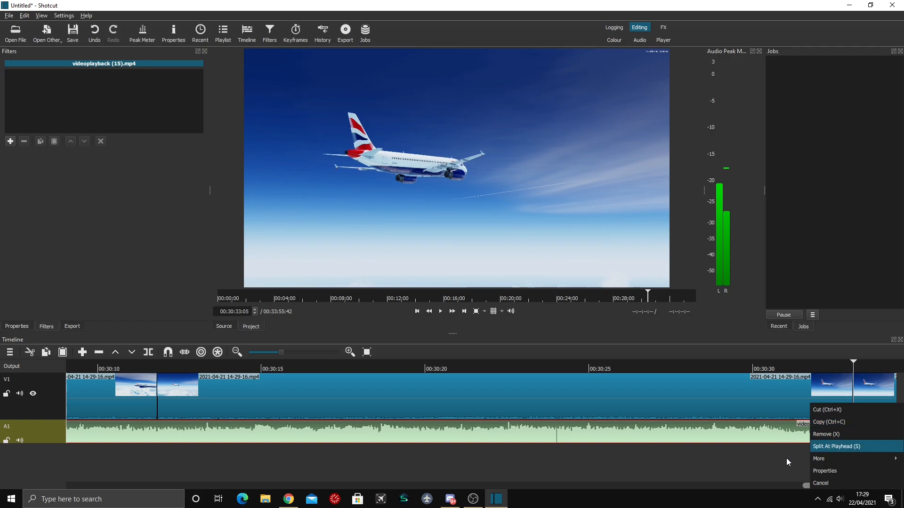
right_click(786, 459)
right_click(888, 432)
left_click(786, 452)
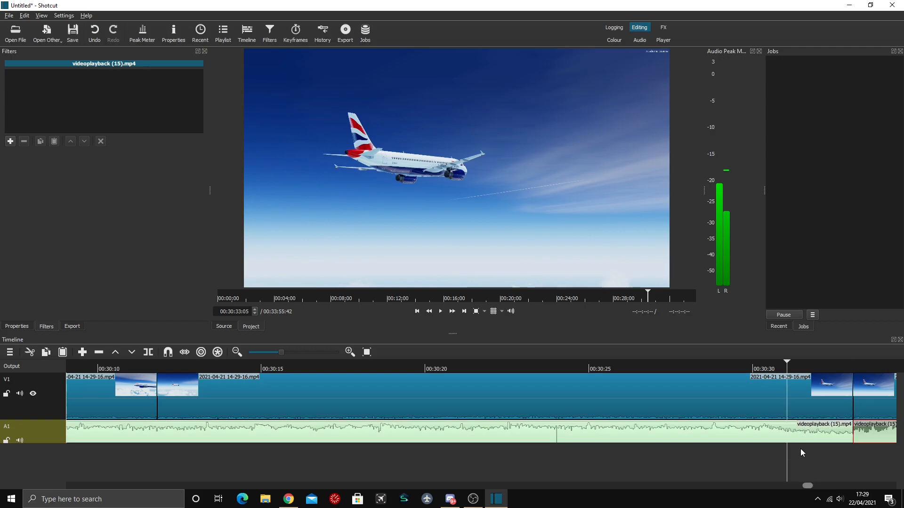
key("Delete")
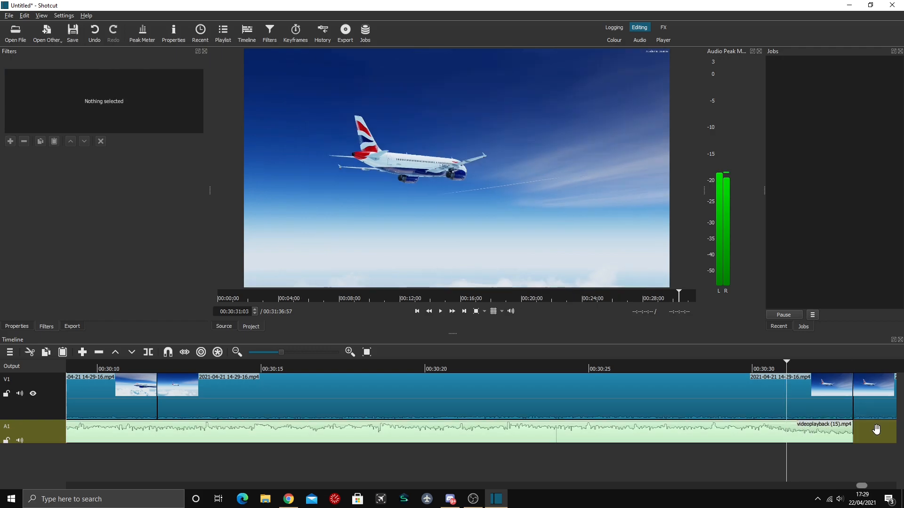
right_click(871, 406)
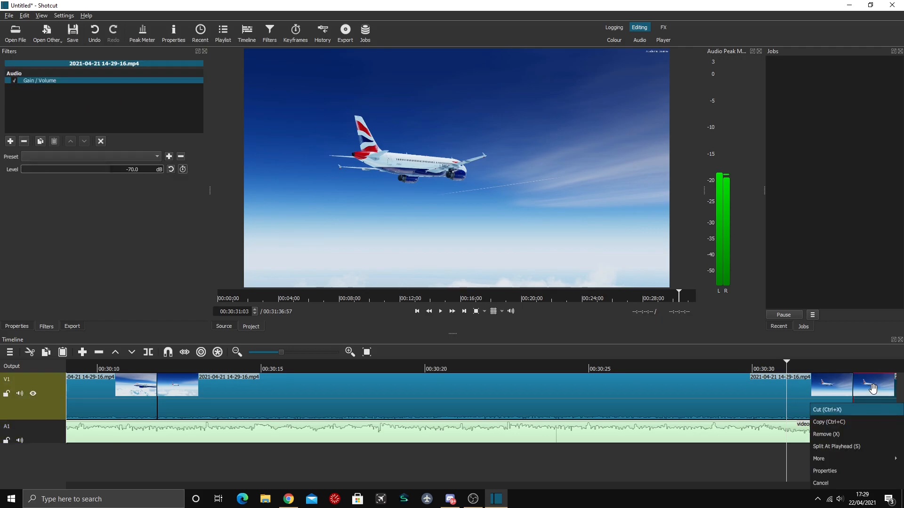
left_click(866, 434)
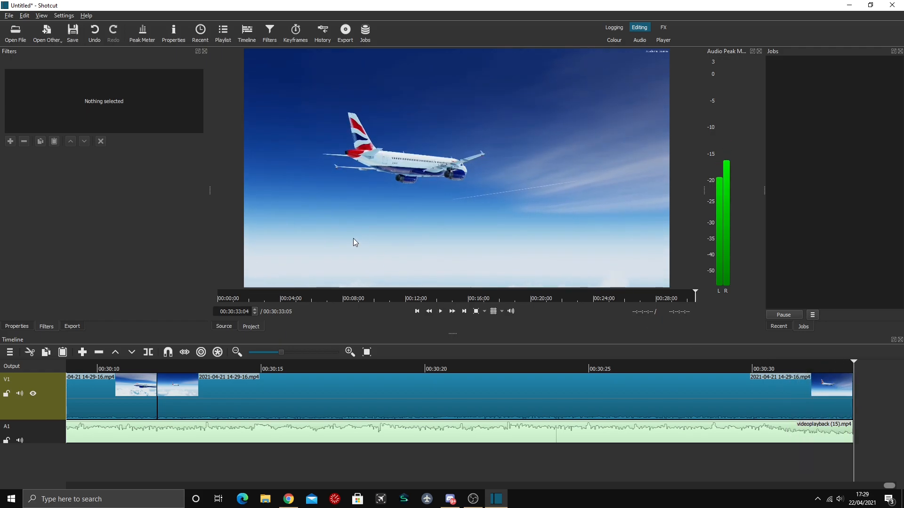
left_click(550, 407)
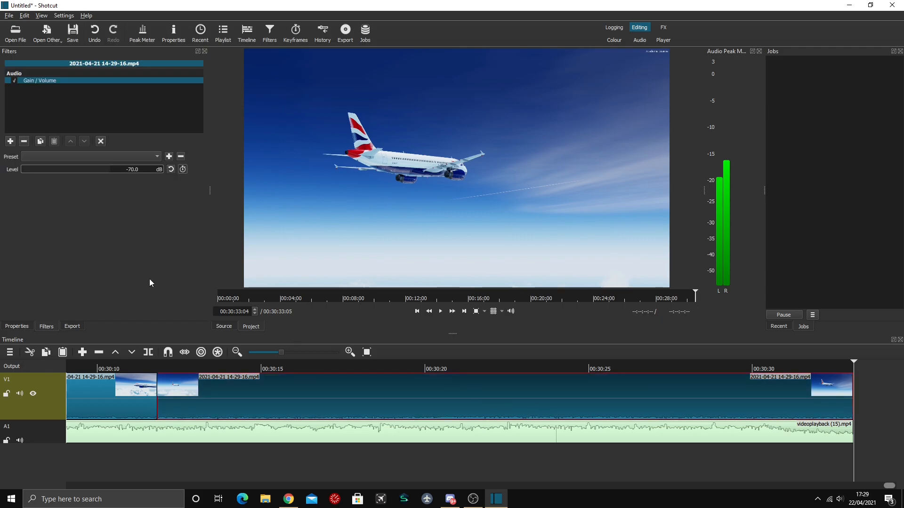
left_click(10, 141)
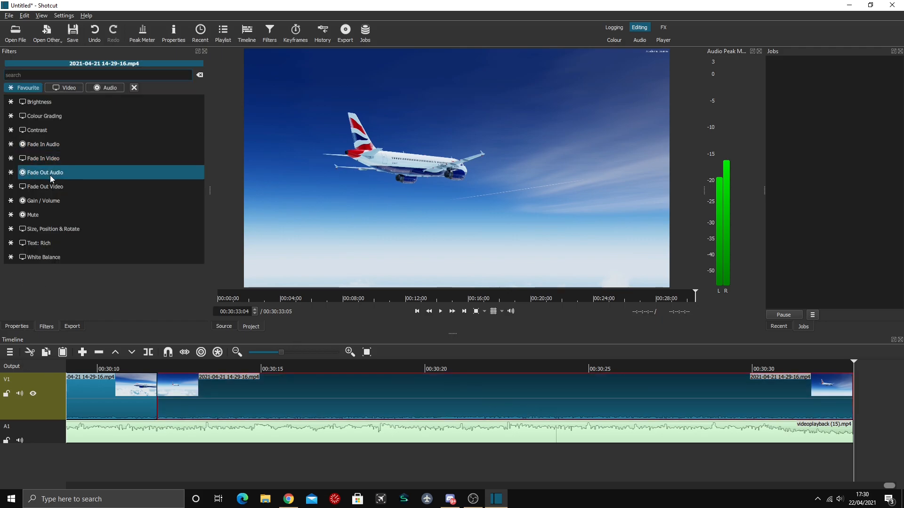
left_click(53, 188)
triple_click(67, 156)
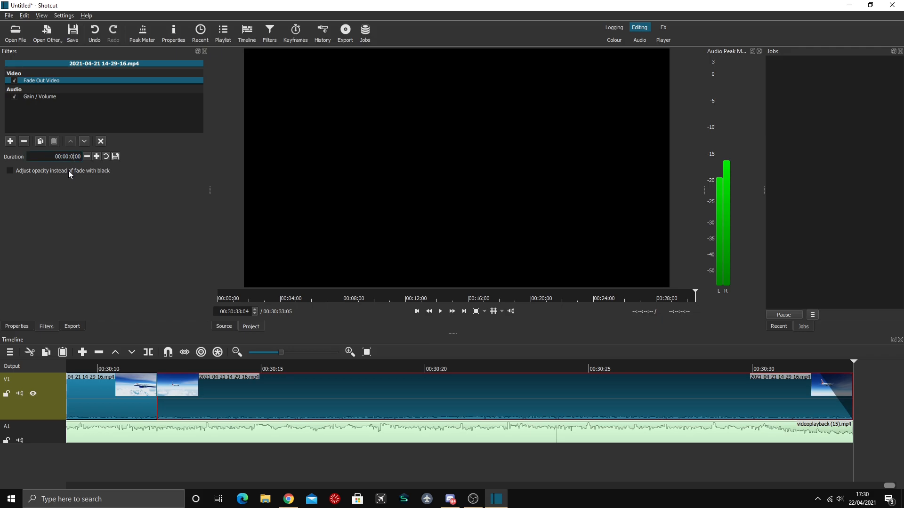
Step: Add a Fade Out Audio filter with a duration of 00:00:03:00 to the videoplayback (15).mp4 clip on A1
left_click(780, 428)
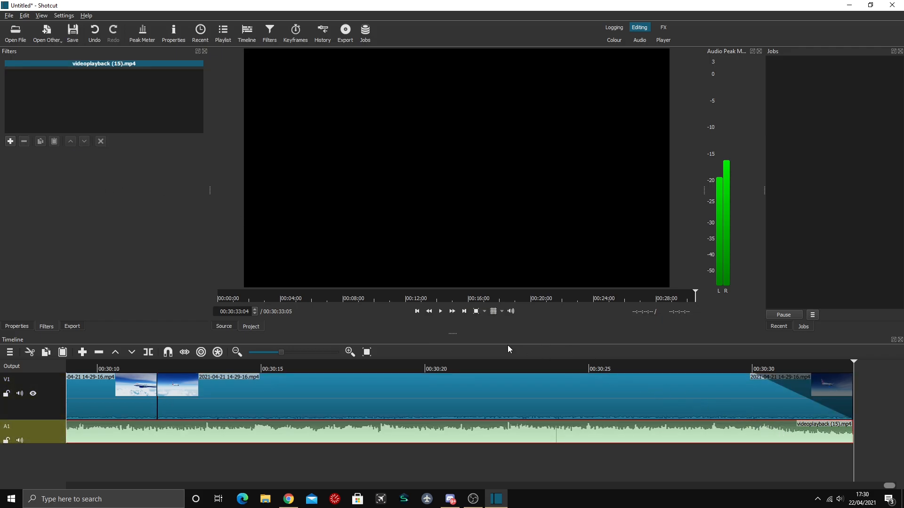
left_click(10, 141)
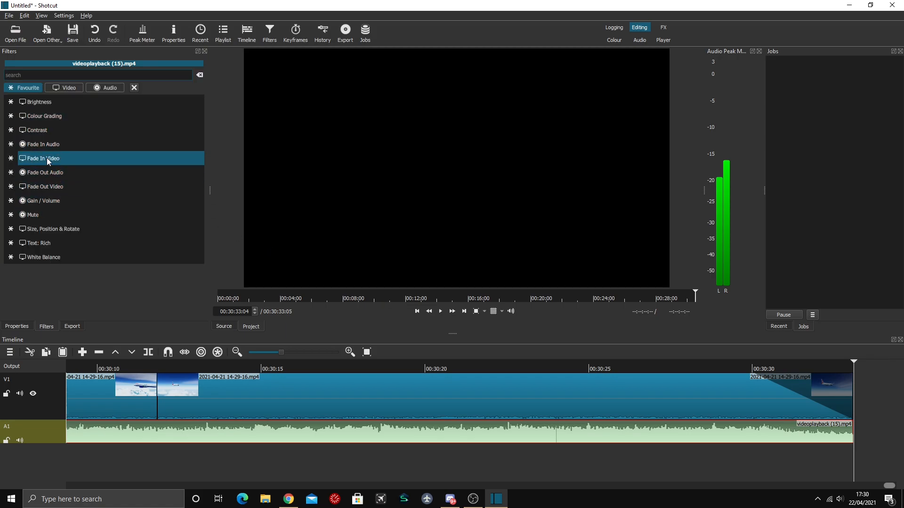
left_click(89, 177)
left_click(74, 157)
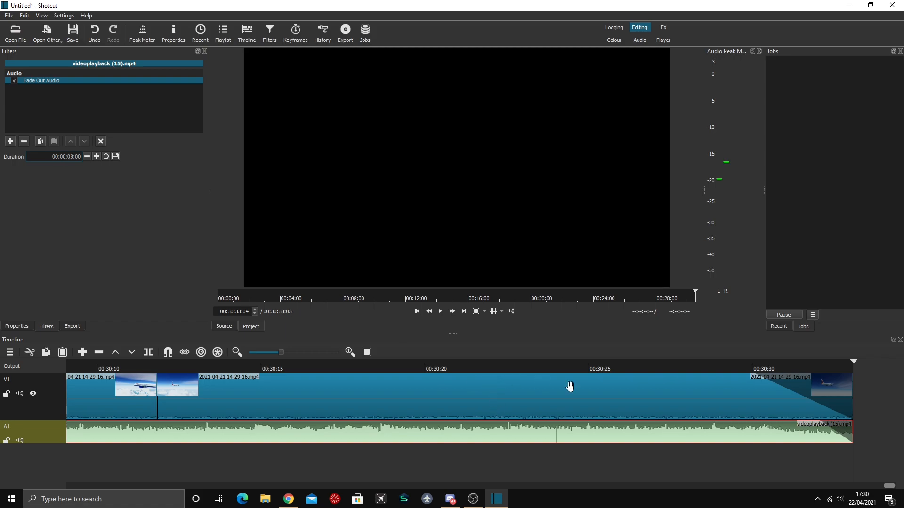
Step: Preview the ending and undo the accidental addition of extra clips to audio track A1
left_click(705, 363)
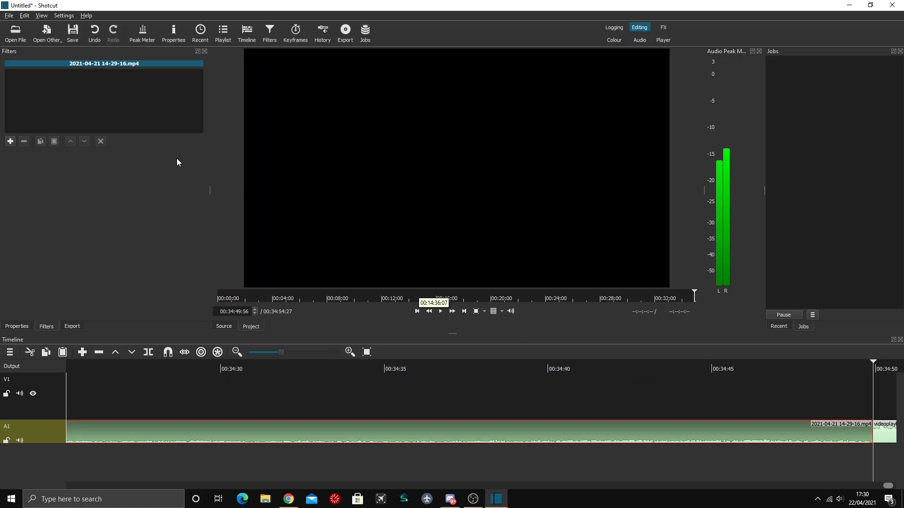
left_click(93, 32)
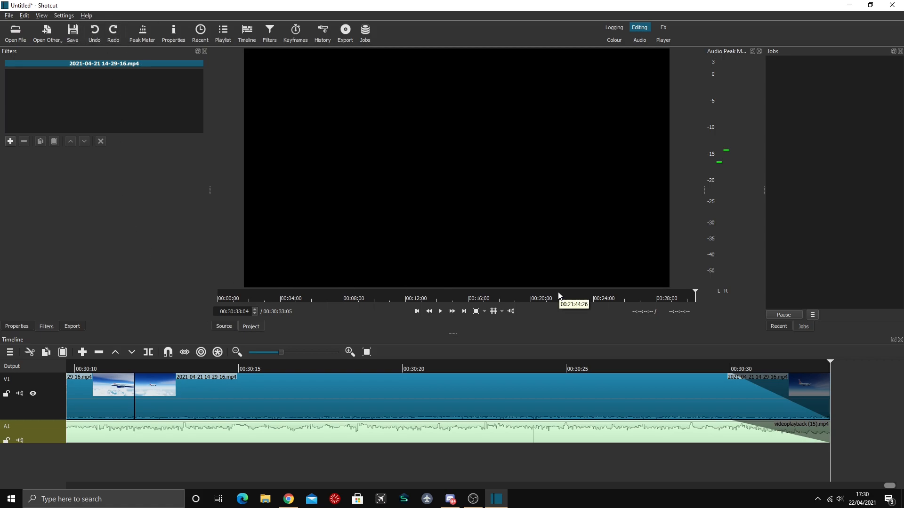
Step: Save the project as EGLL-LEBL in the Test folder and play the final fade-out from about 00:30:28
left_click(72, 32)
scroll(399, 184, "down", 1)
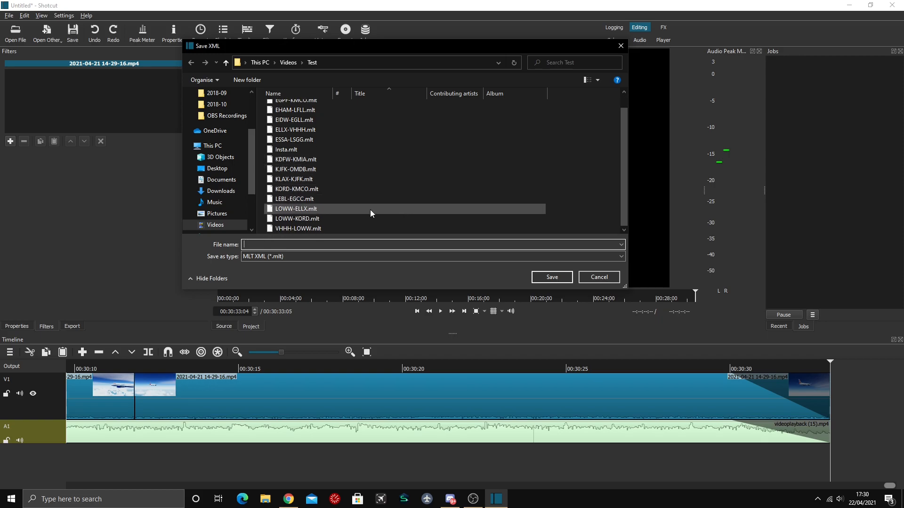
scroll(339, 132, "up", 1)
scroll(308, 225, "down", 1)
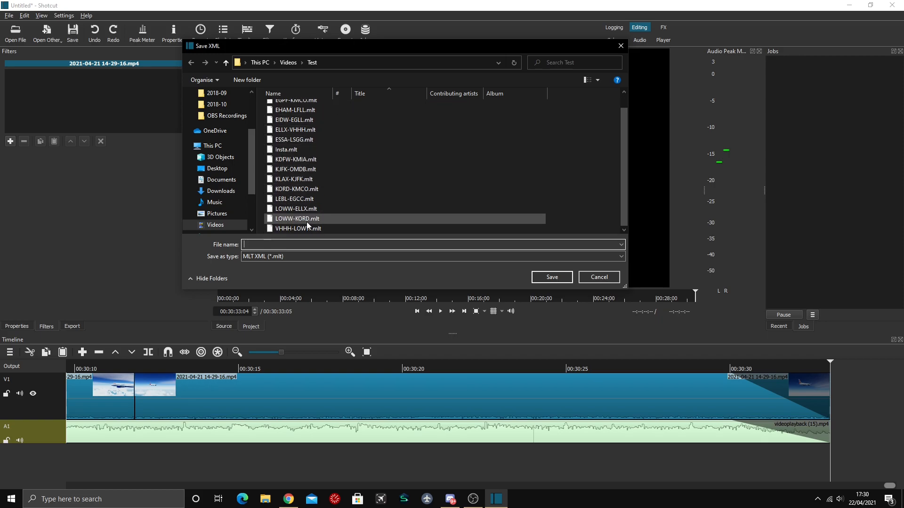
scroll(308, 225, "up", 1)
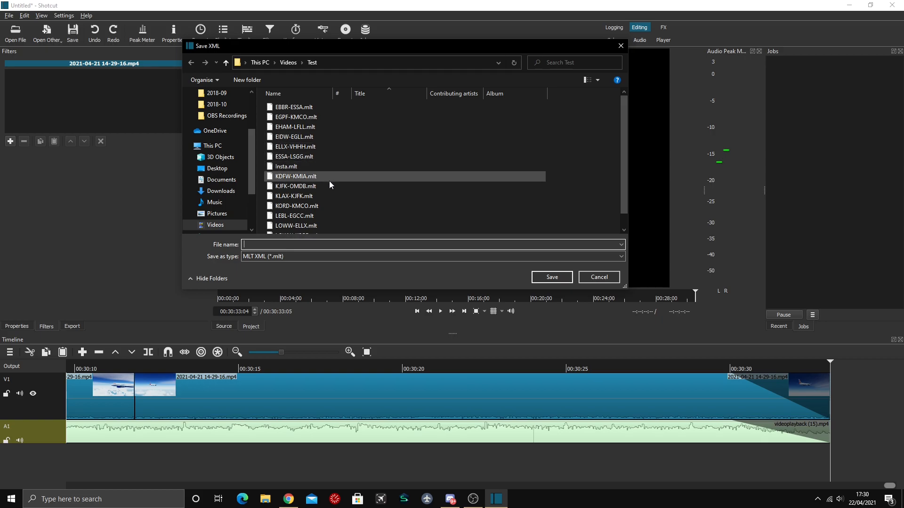
scroll(329, 175, "down", 1)
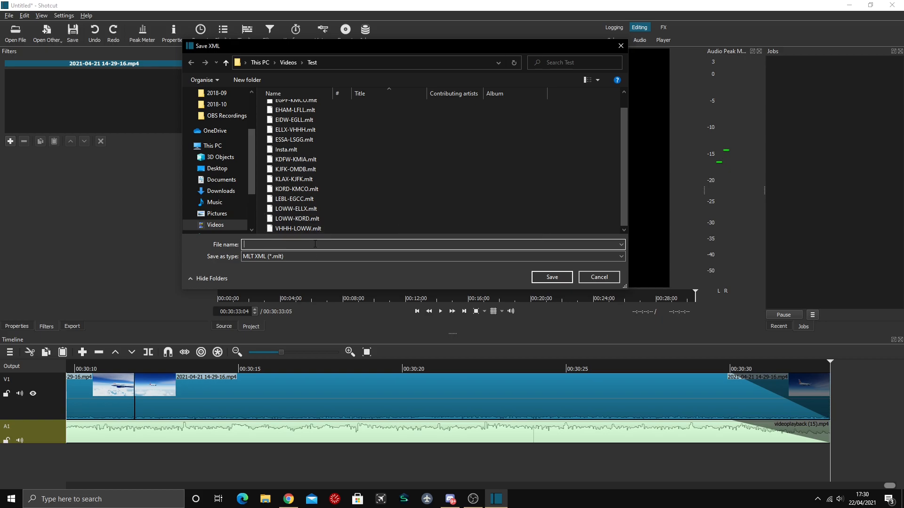
type("K")
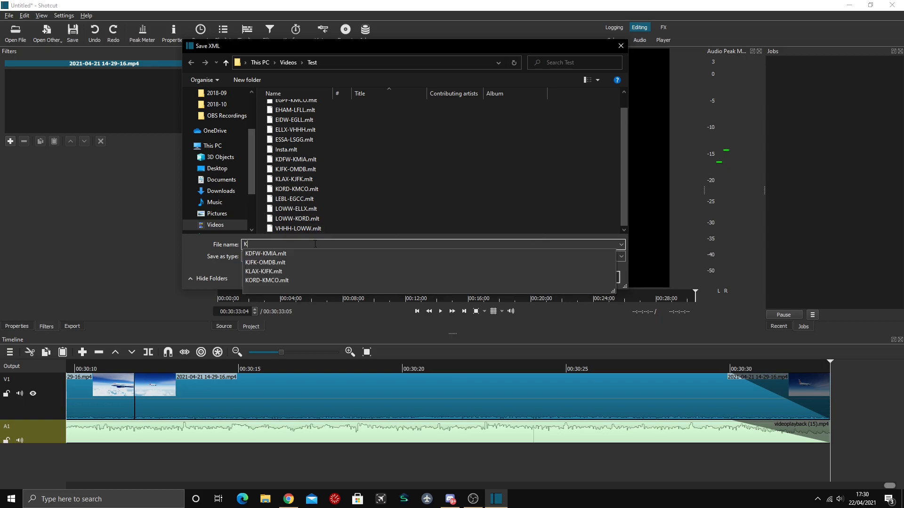
key("BackSpace")
type("EGLL-LEBL")
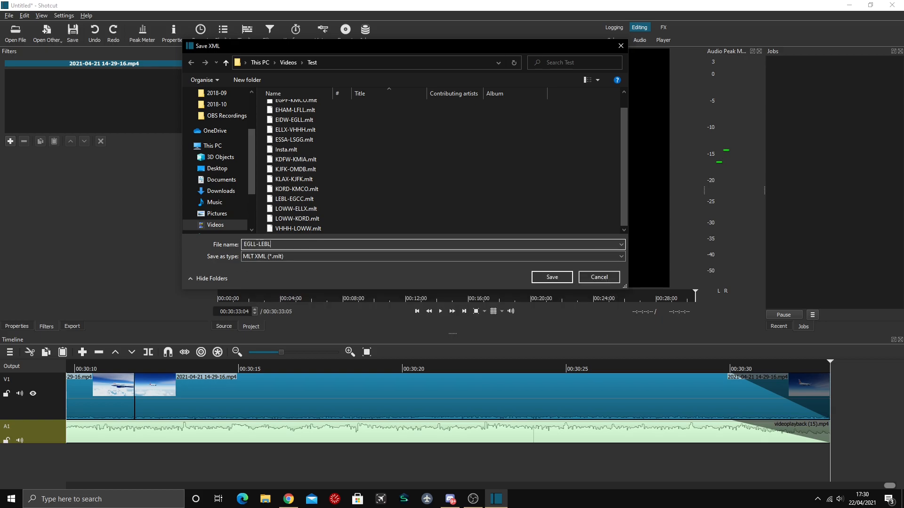
key("Return")
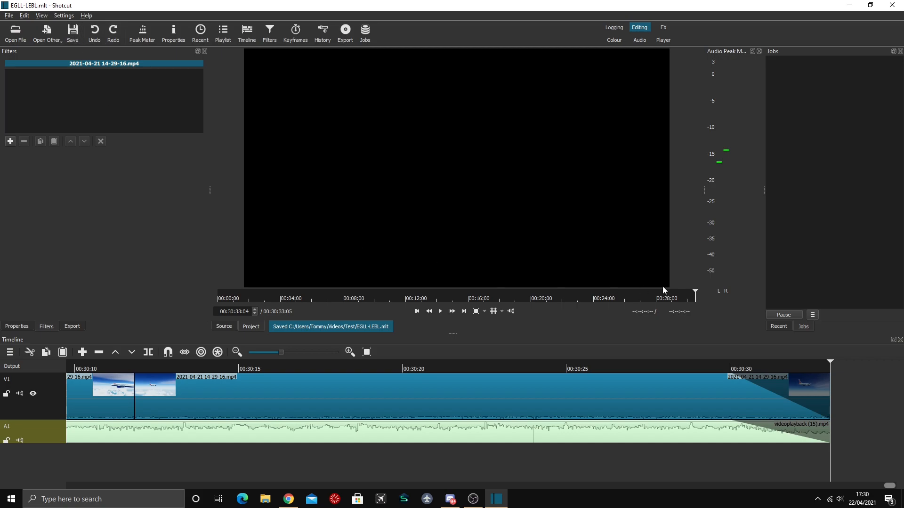
left_click(681, 367)
key("space")
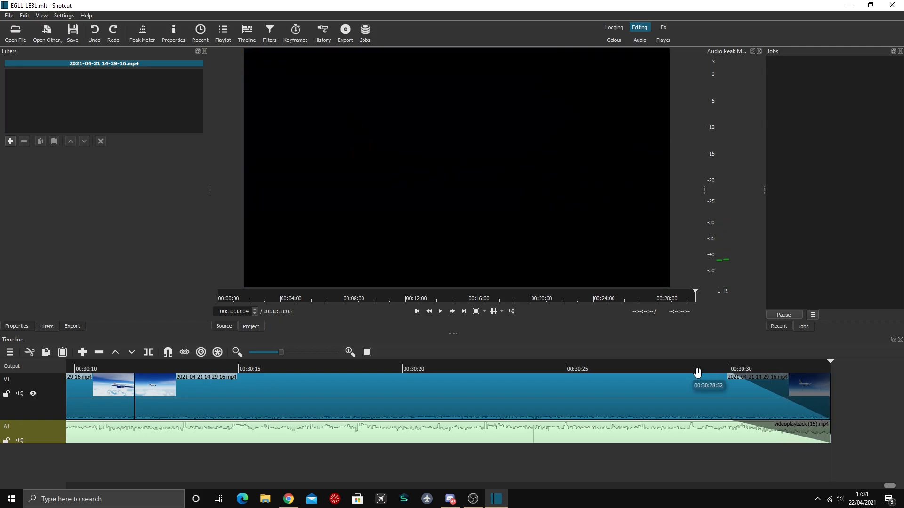
left_click(27, 36)
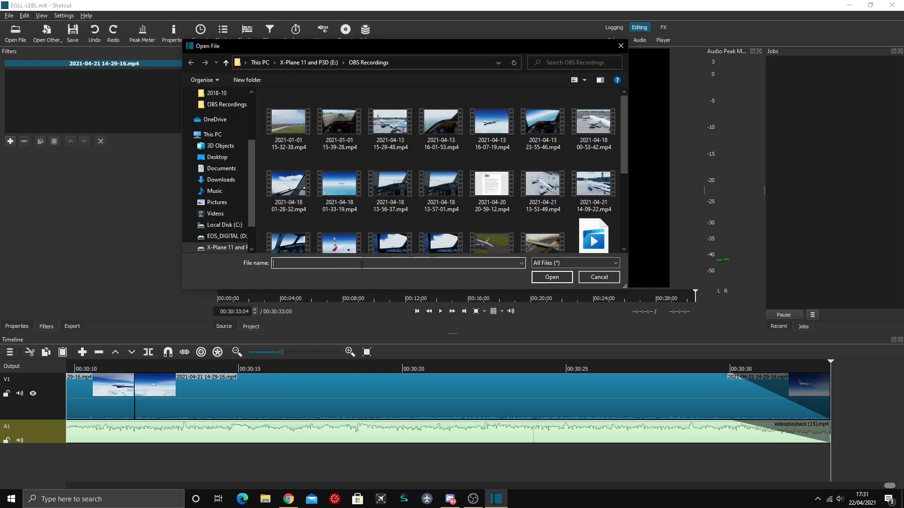
scroll(503, 183, "down", 3)
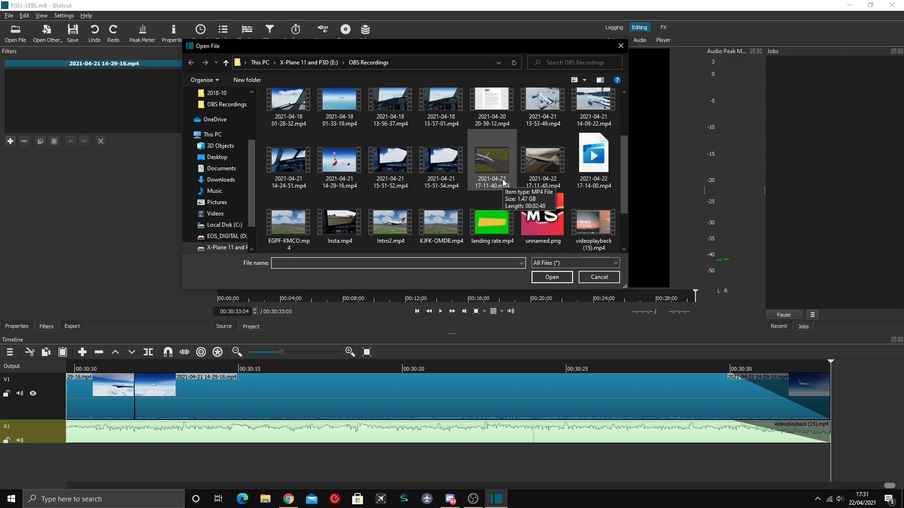
left_click(441, 164)
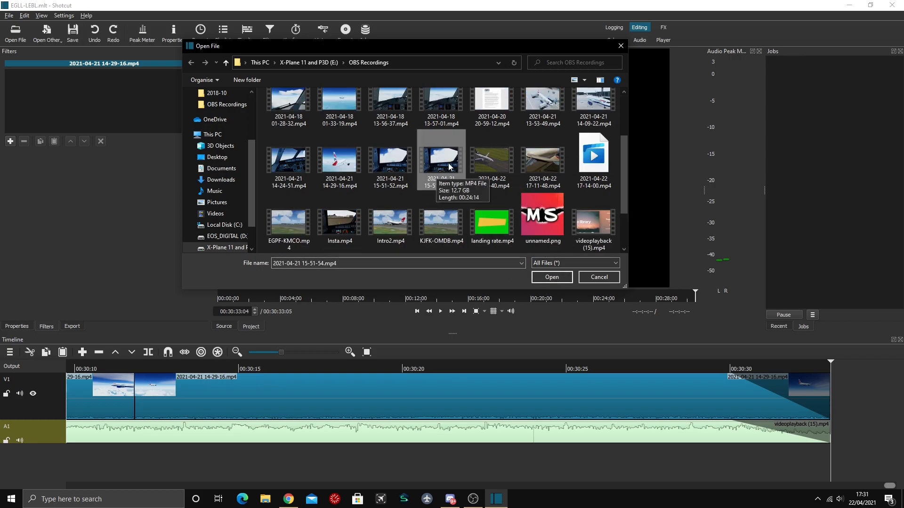
left_click(542, 277)
left_click_drag(417, 205, 831, 414)
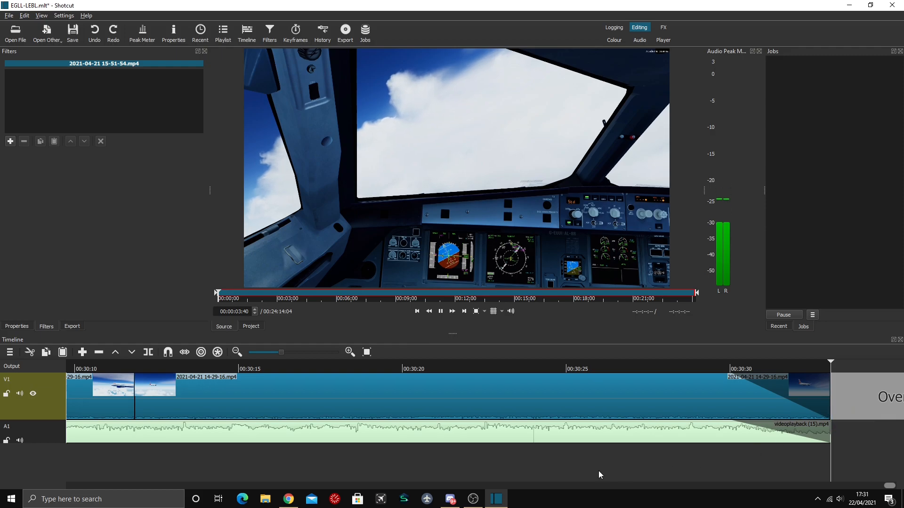
left_click_drag(862, 369, 816, 365)
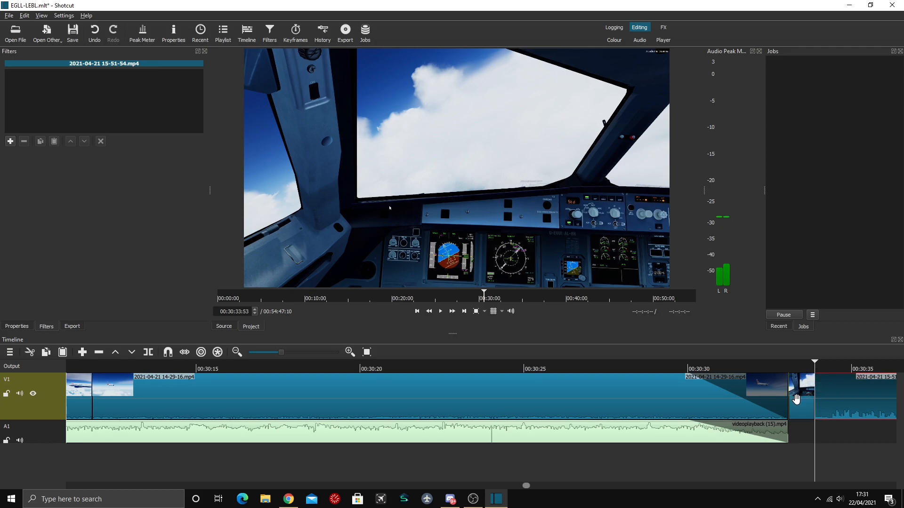
right_click(803, 404)
left_click(819, 434)
left_click(815, 384)
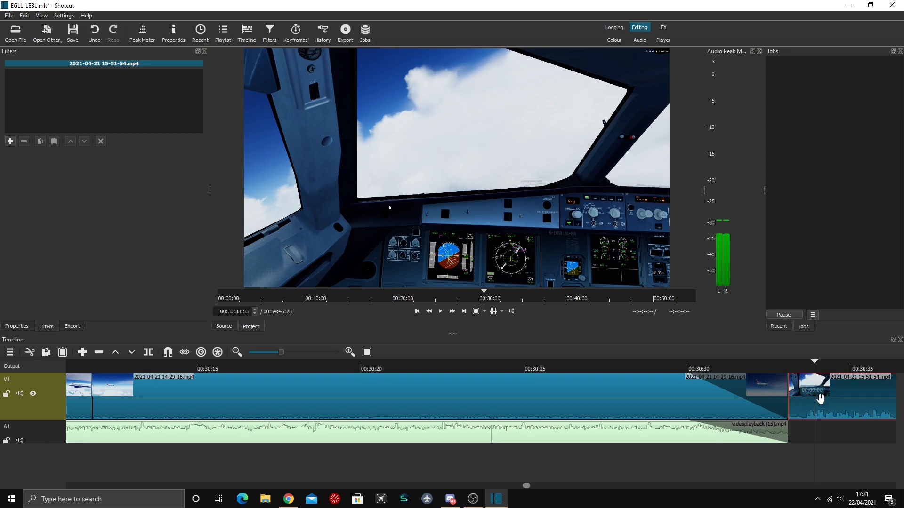
left_click_drag(816, 402, 816, 402)
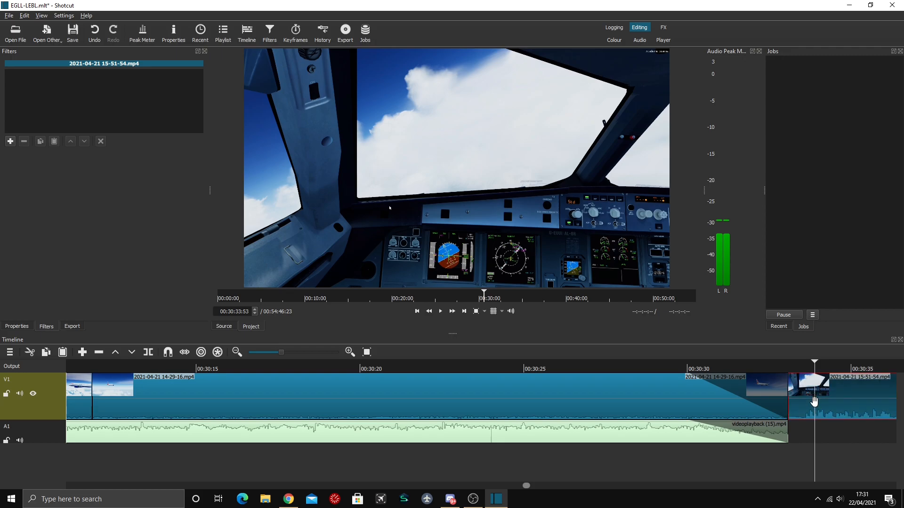
left_click(10, 141)
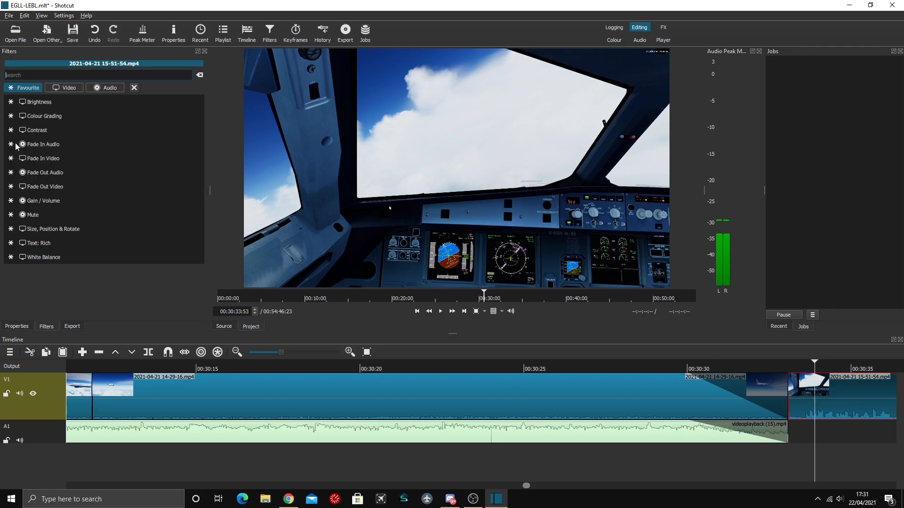
left_click(42, 173)
left_click(754, 363)
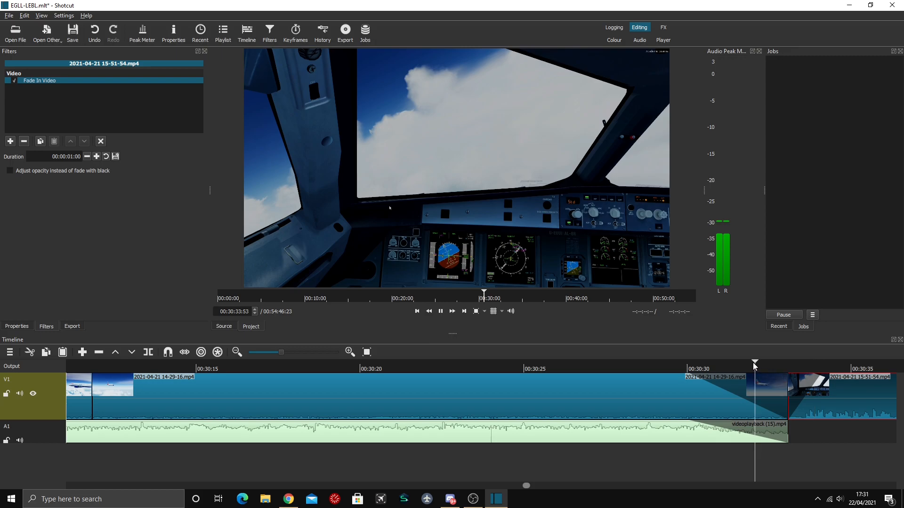
key("space")
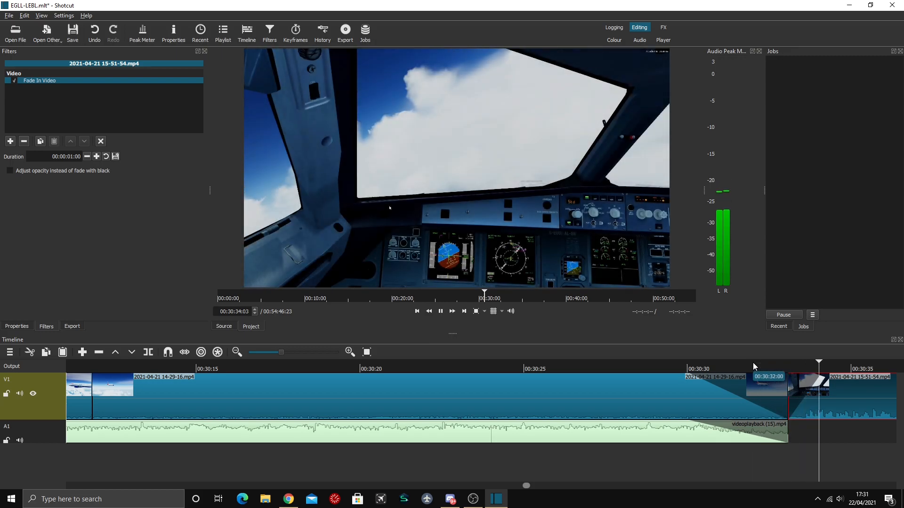
key("space")
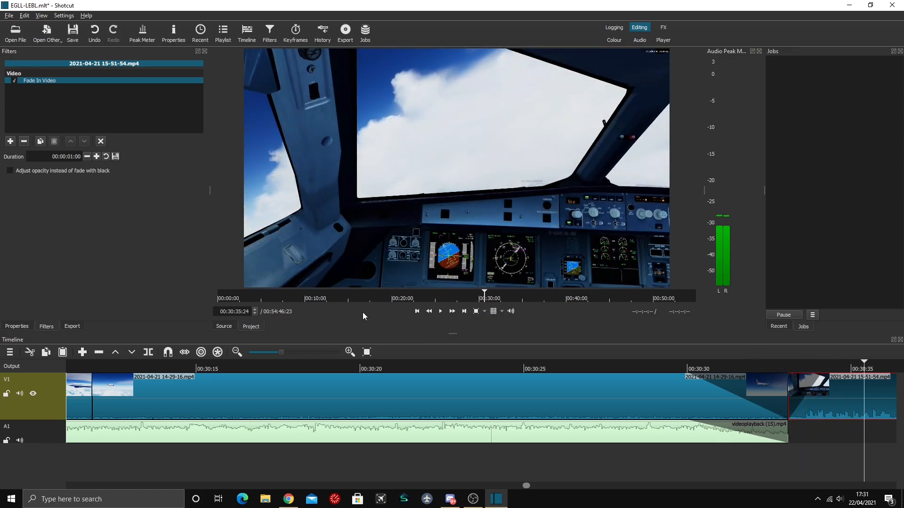
Step: Review the approach, landing and shutdown footage of the new clip from about 00:44:57 onward
left_click(610, 300)
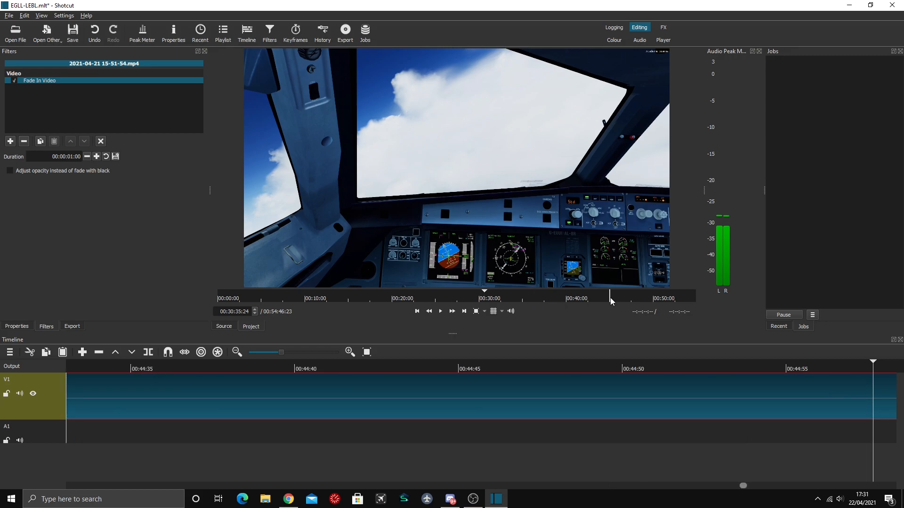
key("space")
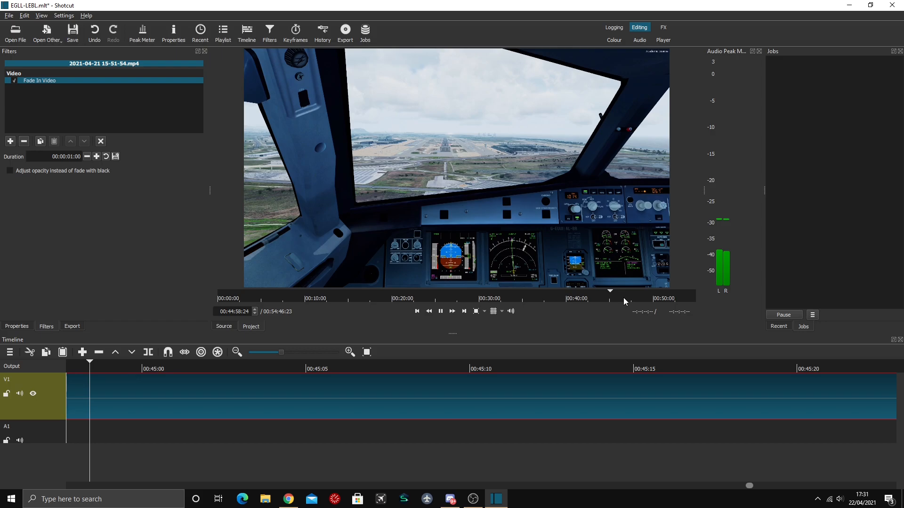
left_click(625, 301)
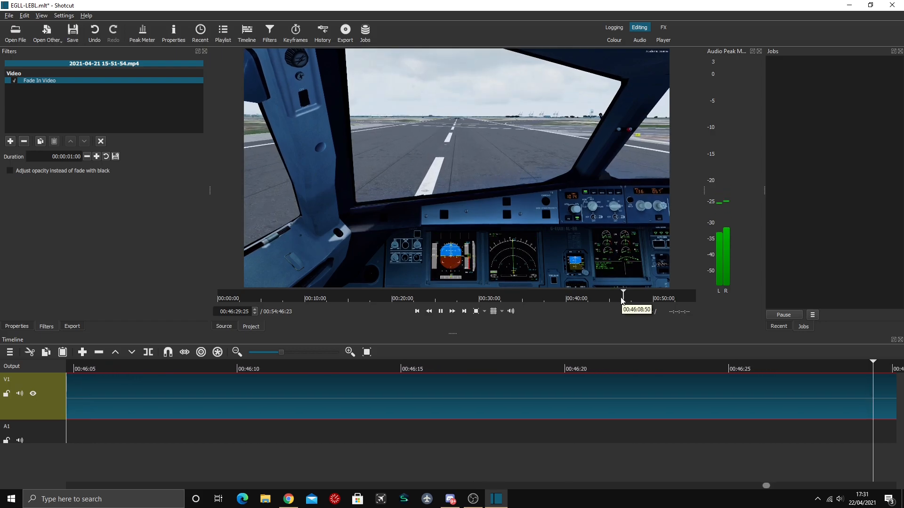
key("space")
left_click_drag(676, 301, 684, 299)
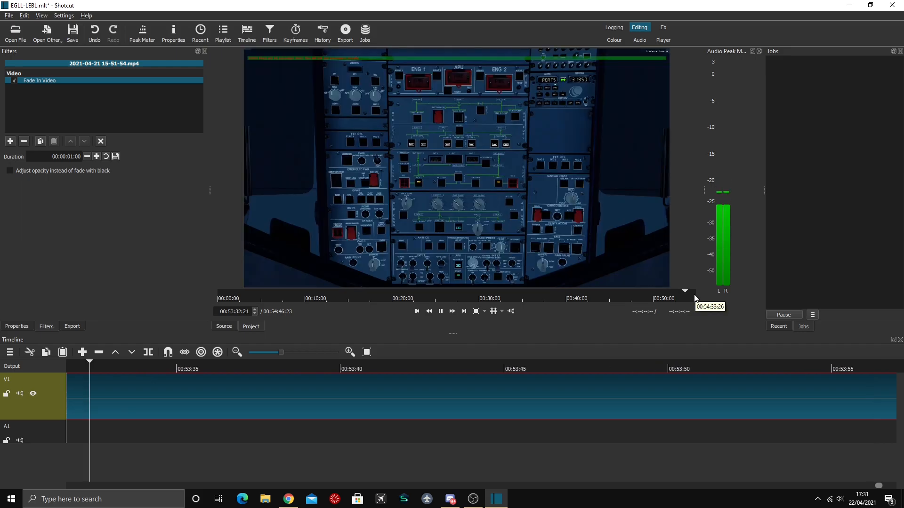
left_click(692, 297)
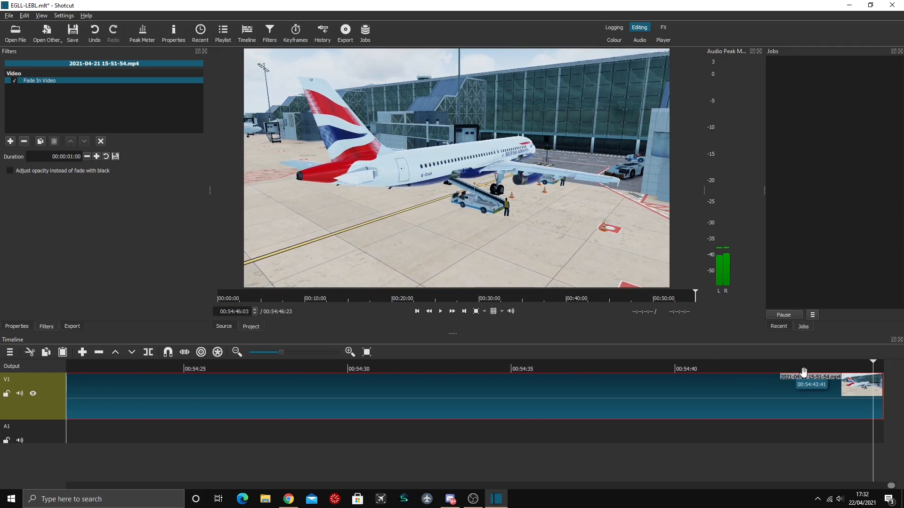
left_click(878, 390)
right_click(878, 391)
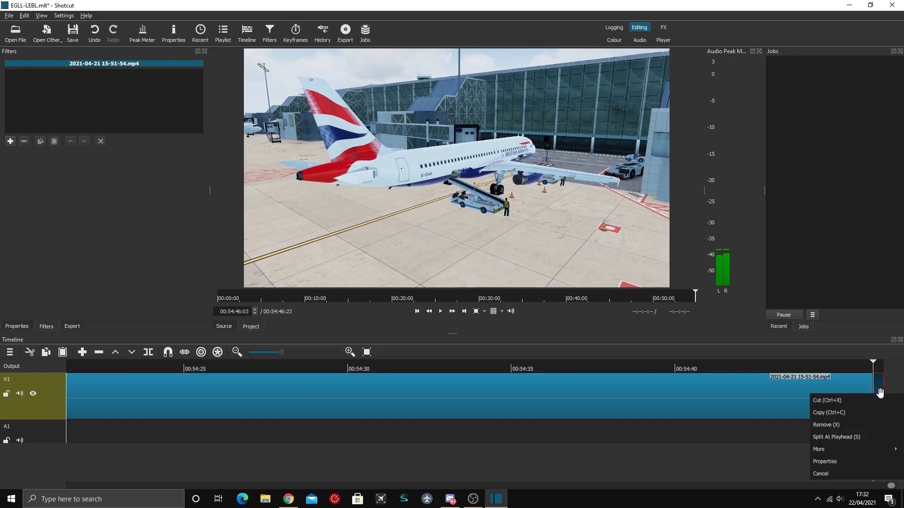
left_click(866, 424)
Step: Add a Fade Out Video filter with a duration of 4 seconds to the end of the final clip
left_click(11, 141)
left_click(66, 184)
left_click(73, 160)
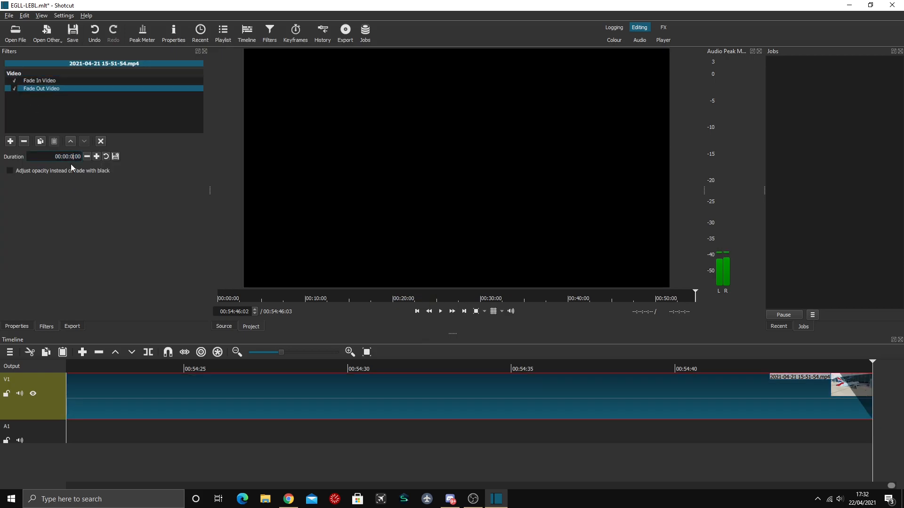
type("4")
Step: Play the closing fade-out from about 00:54:42 and save the project
left_click(739, 365)
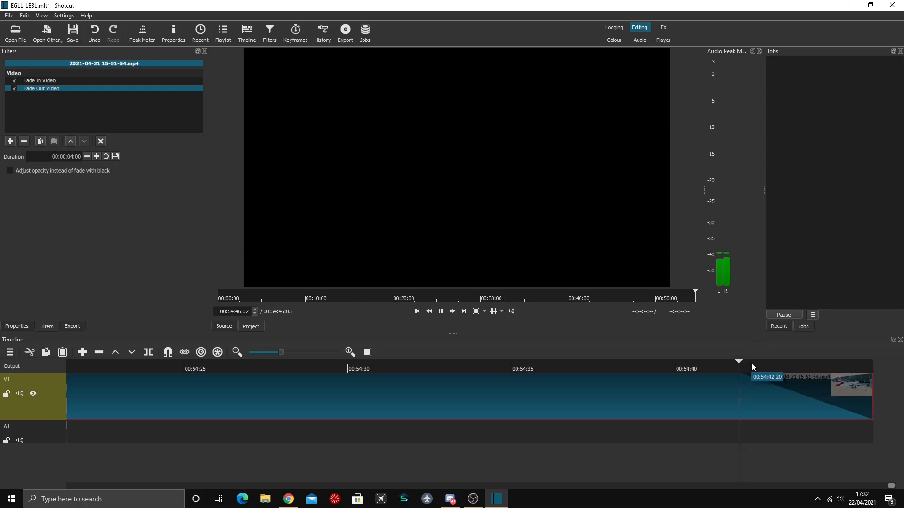
key("space")
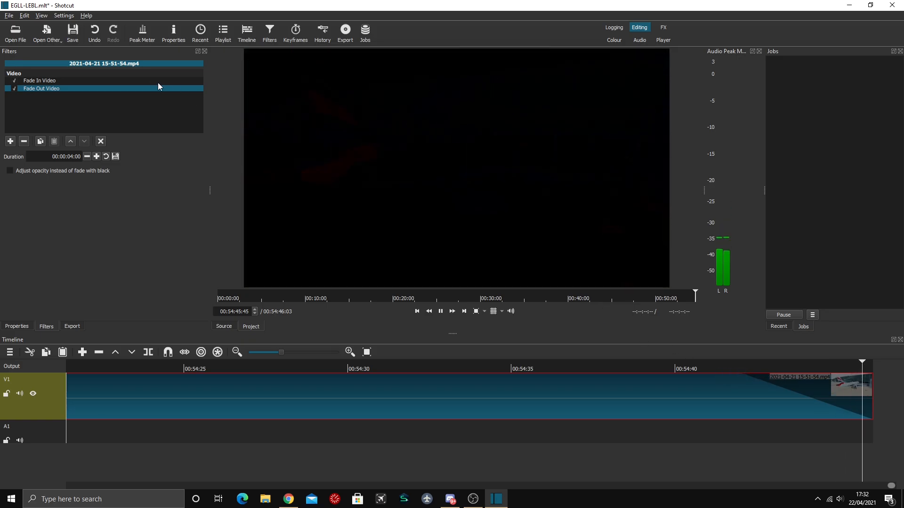
left_click(80, 36)
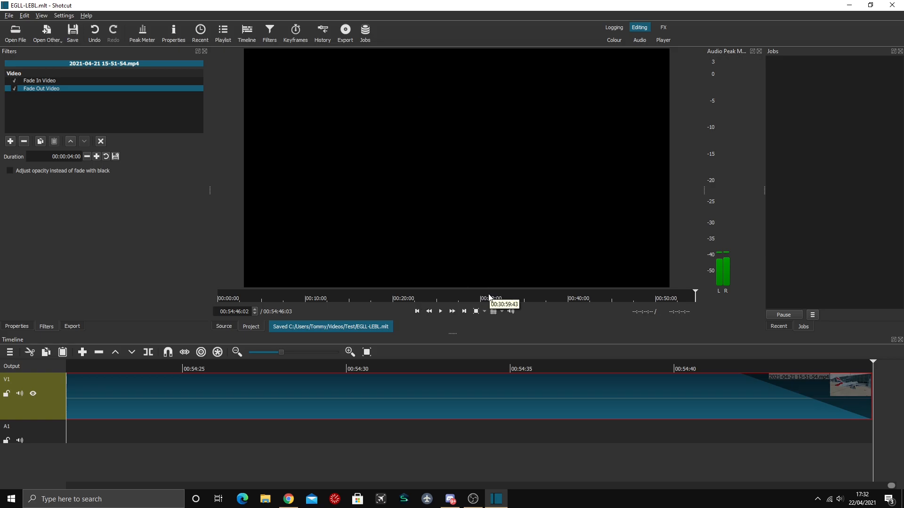
Step: Skim through the whole project timeline from its early part to the end
left_click(469, 297)
left_click_drag(468, 296, 451, 300)
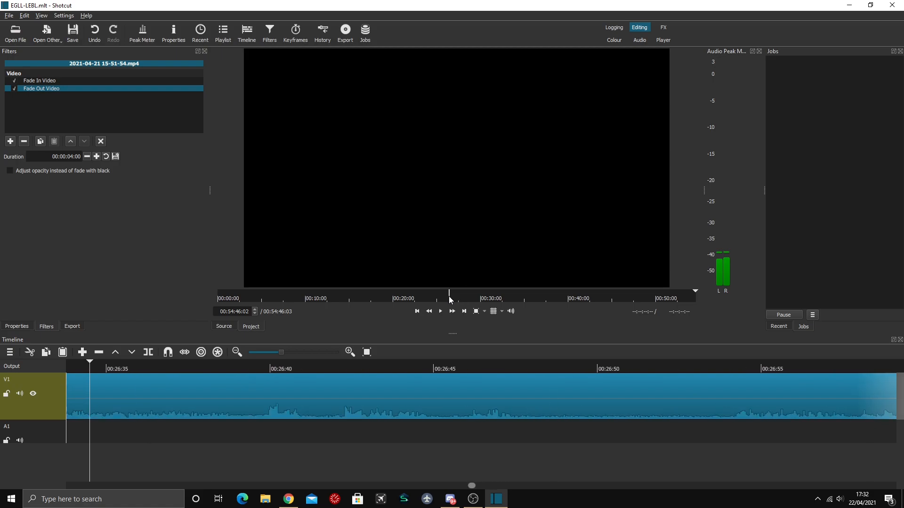
left_click(245, 299)
left_click_drag(246, 298, 349, 295)
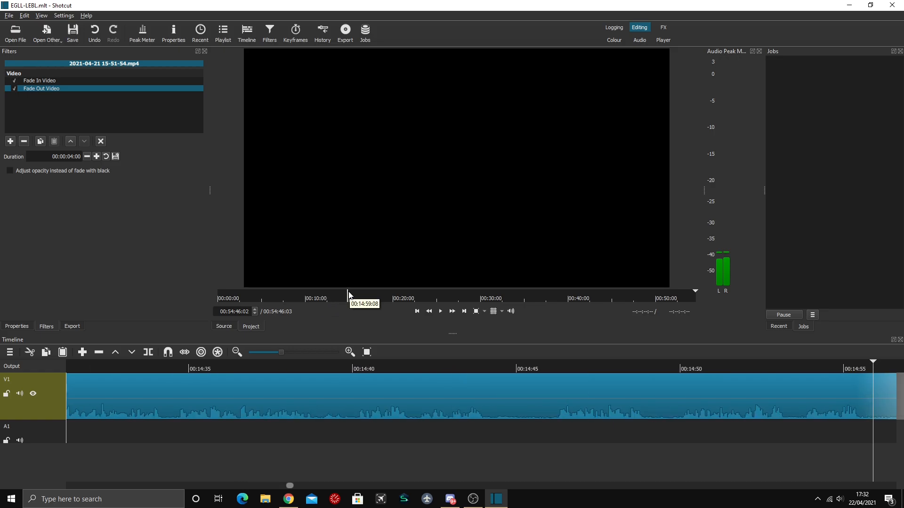
left_click(492, 299)
left_click_drag(512, 286, 702, 292)
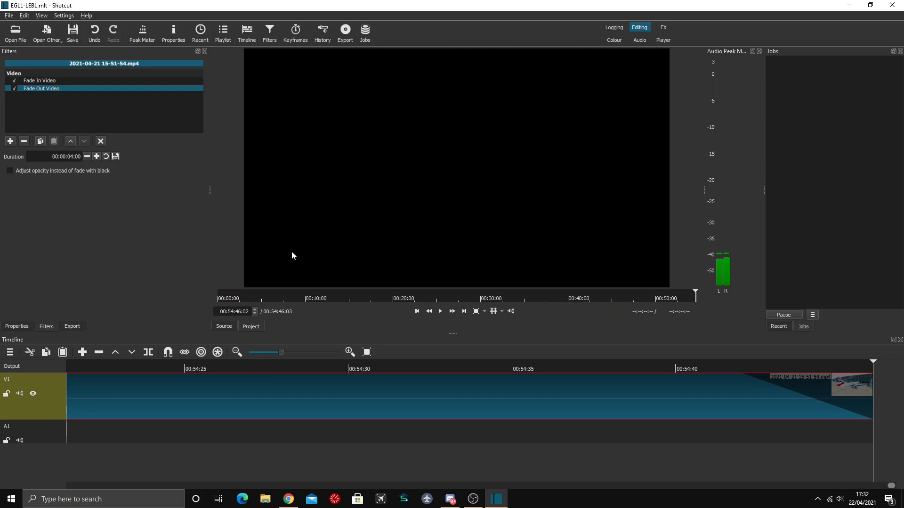
Step: Choose the YouTube export preset and show the advanced export settings
left_click(70, 326)
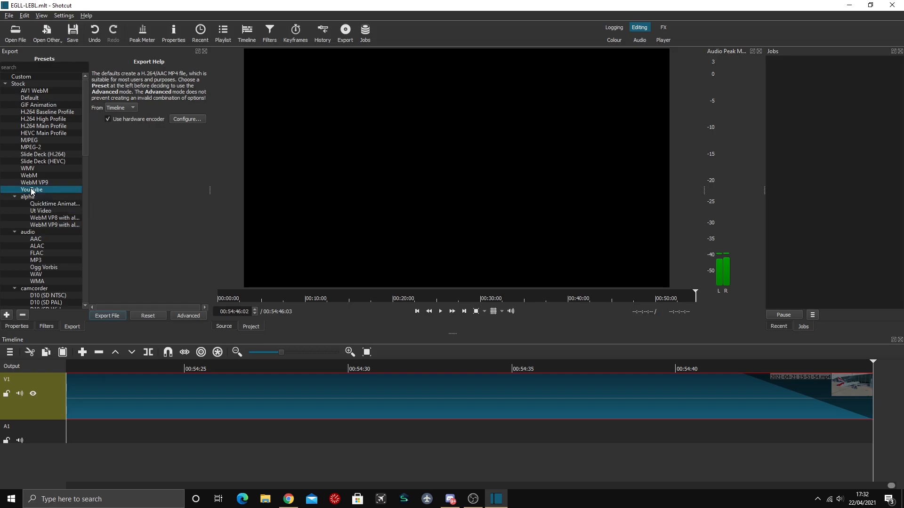
scroll(45, 181, "down", 10)
scroll(45, 180, "down", 10)
left_click_drag(85, 247, 96, 98)
left_click(191, 317)
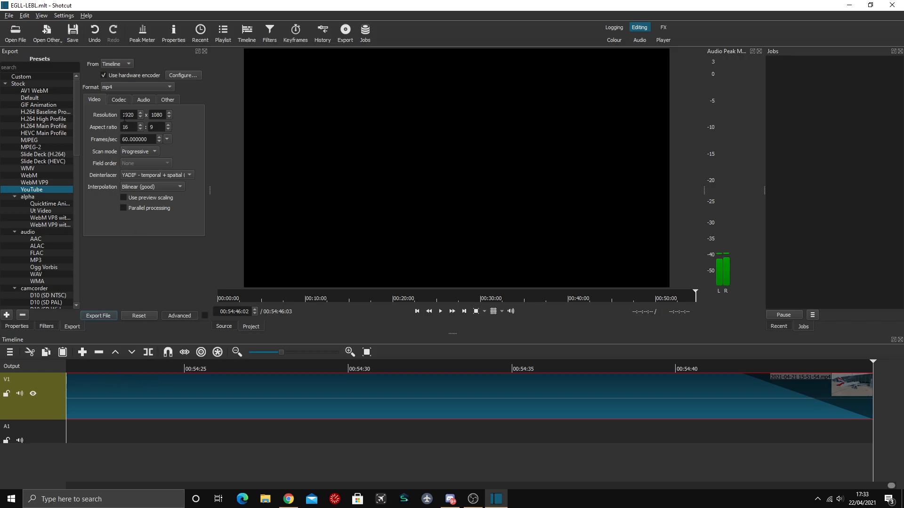
Step: Configure the export codec with a GOP of 300 frames, 3 B frames and a constant bitrate of 30M
left_click(119, 99)
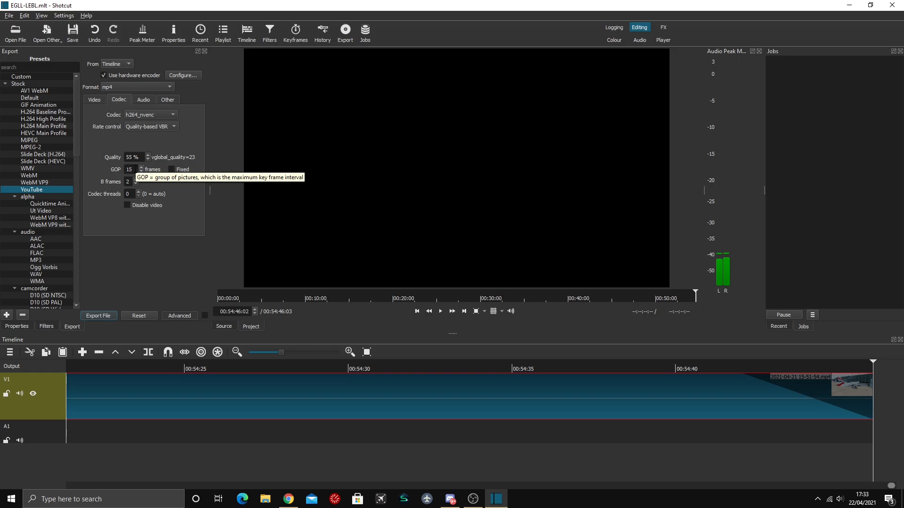
left_click_drag(135, 169, 107, 169)
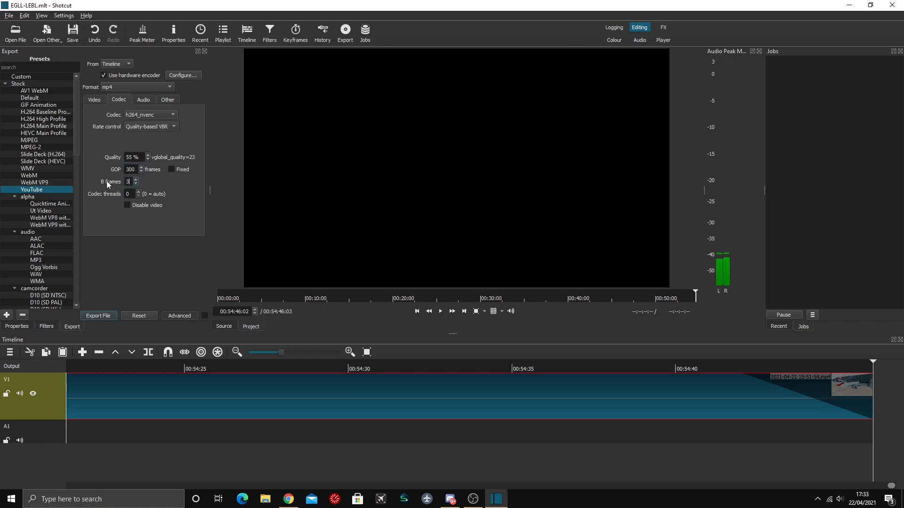
left_click(149, 126)
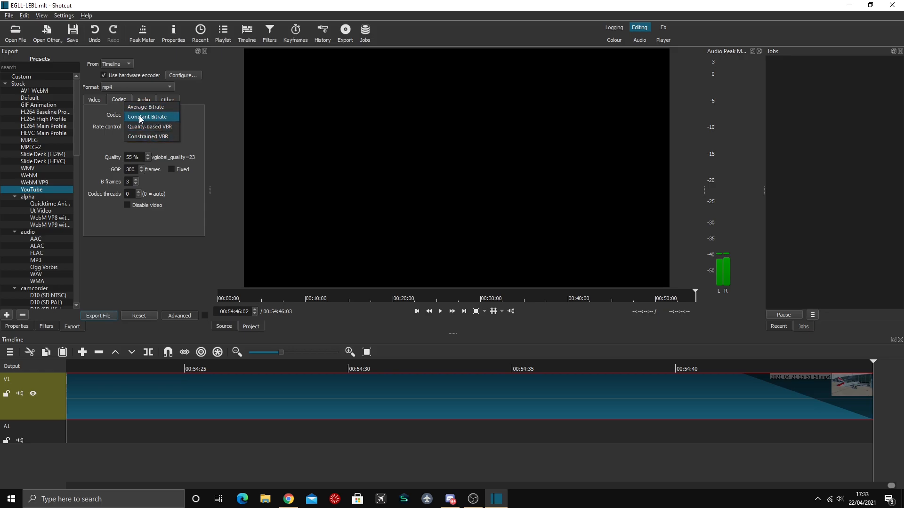
left_click(148, 117)
left_click(139, 127)
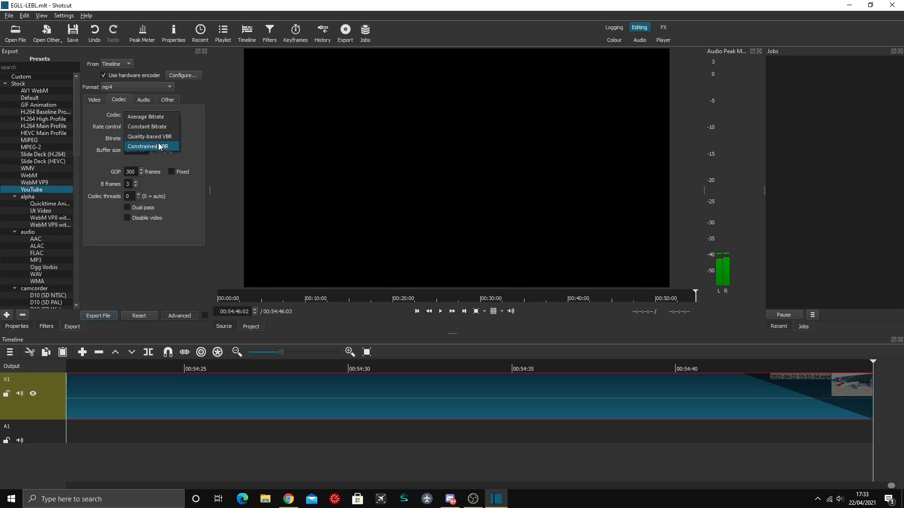
left_click(157, 129)
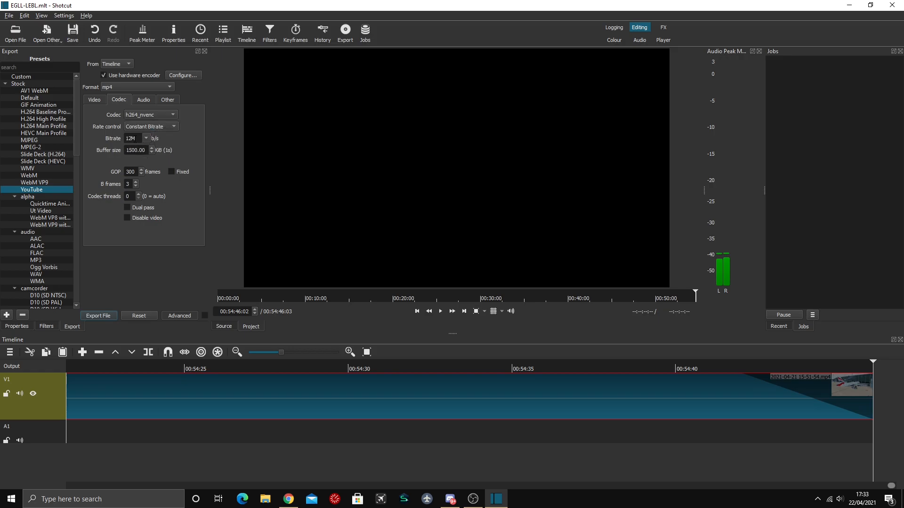
double_click(128, 138)
left_click(128, 171)
Step: Export the timeline as EGLL-LEBL.mp4 into the OBS Recordings folder
left_click(102, 318)
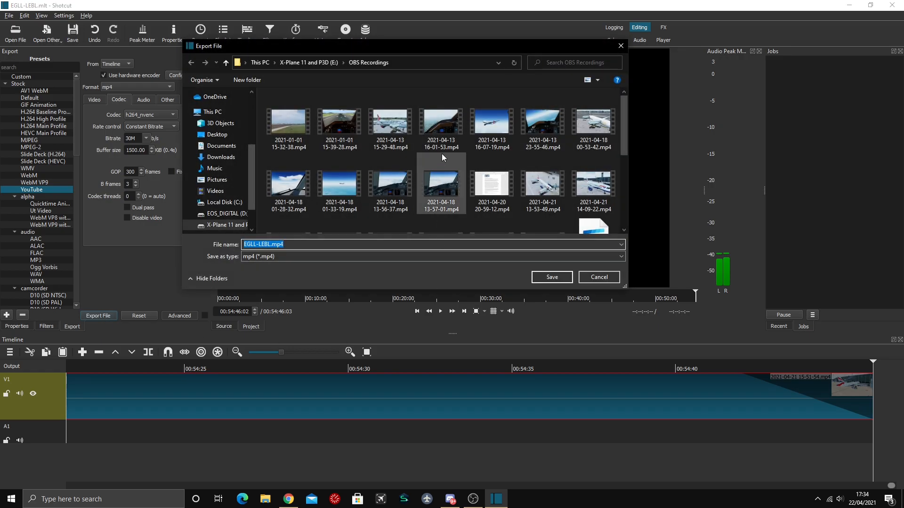
scroll(448, 159, "down", 5)
scroll(348, 101, "up", 1)
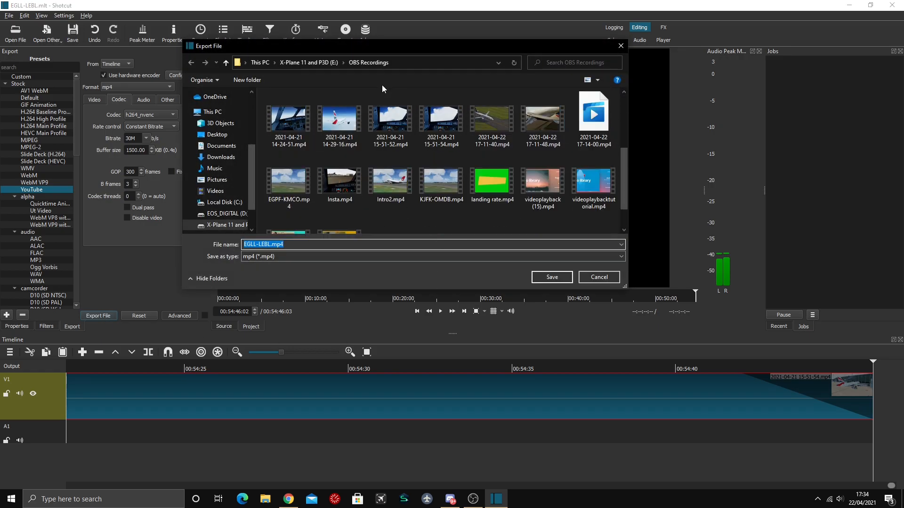
scroll(405, 89, "down", 1)
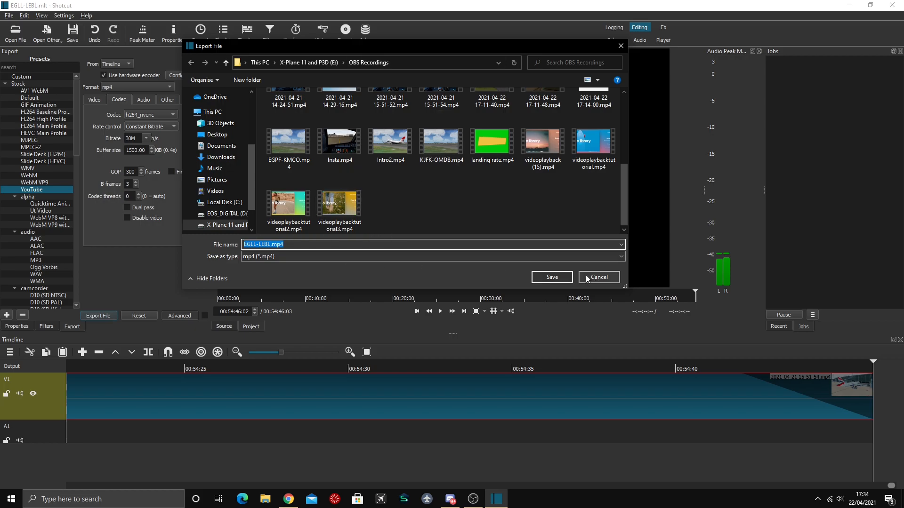
left_click(549, 278)
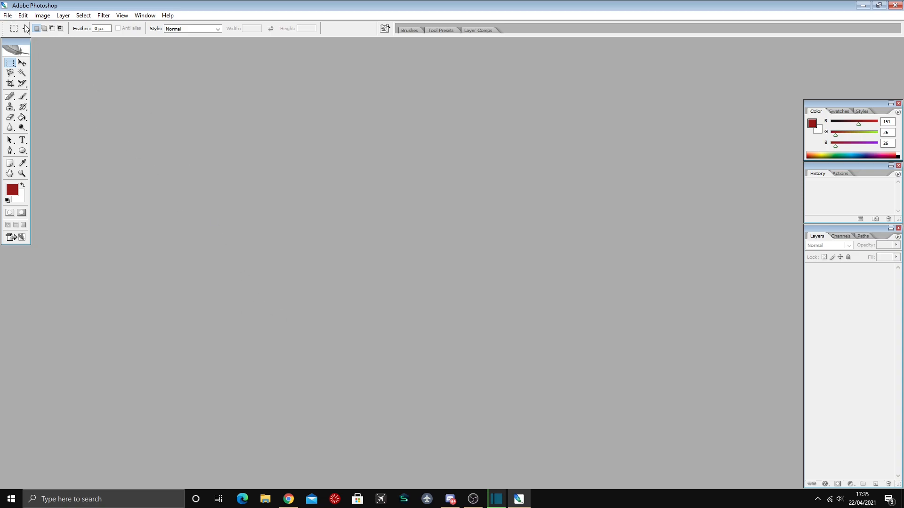
Step: Switch to Adobe Photoshop and open Prepar3D Screenshot 2021.04.21 - 16.04.21.31.png from the Prepar3D folder
left_click(8, 15)
left_click(46, 33)
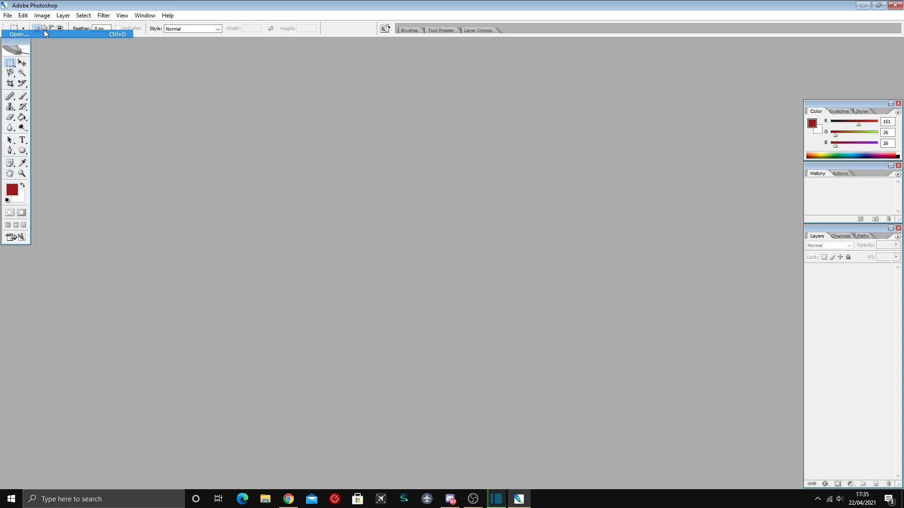
scroll(370, 184, "down", 5)
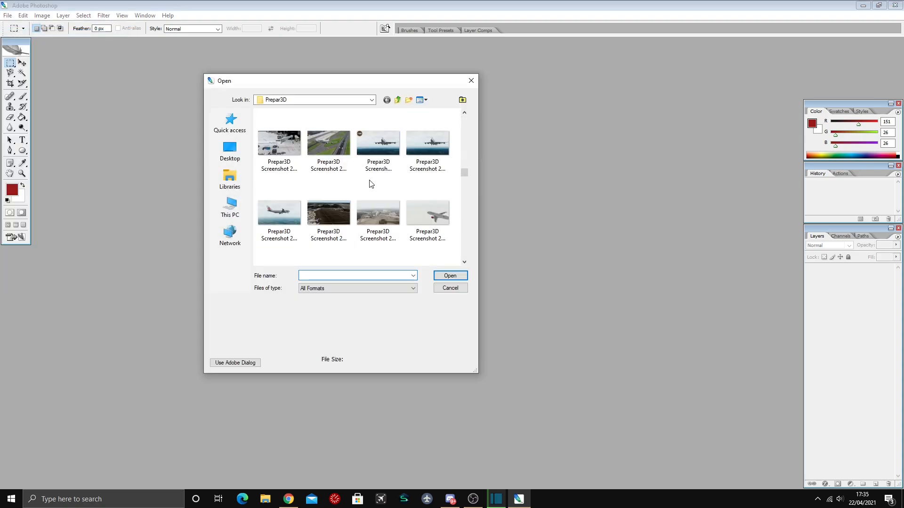
left_click_drag(465, 188, 465, 230)
scroll(424, 152, "down", 1)
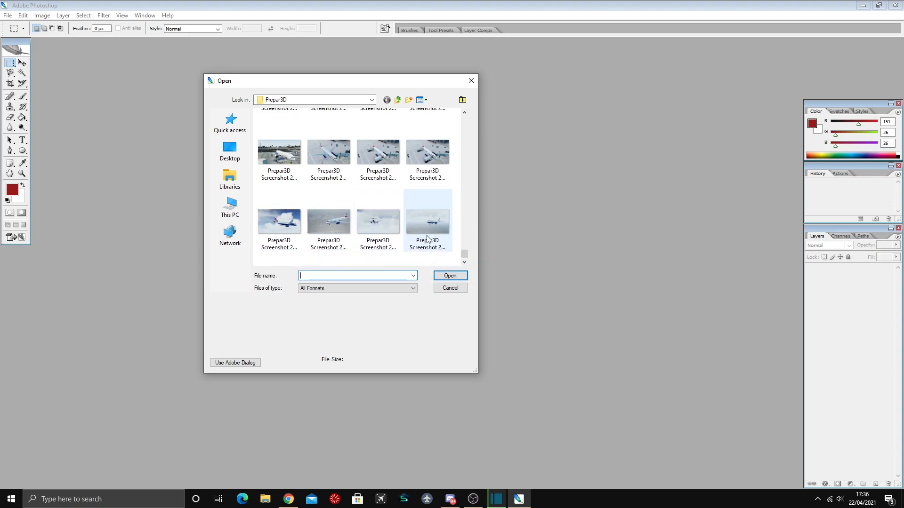
left_click(323, 234)
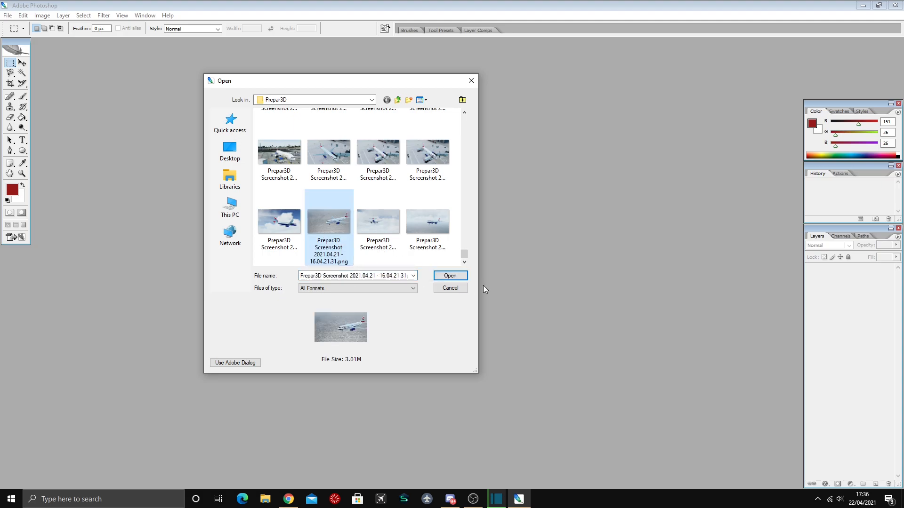
left_click(450, 276)
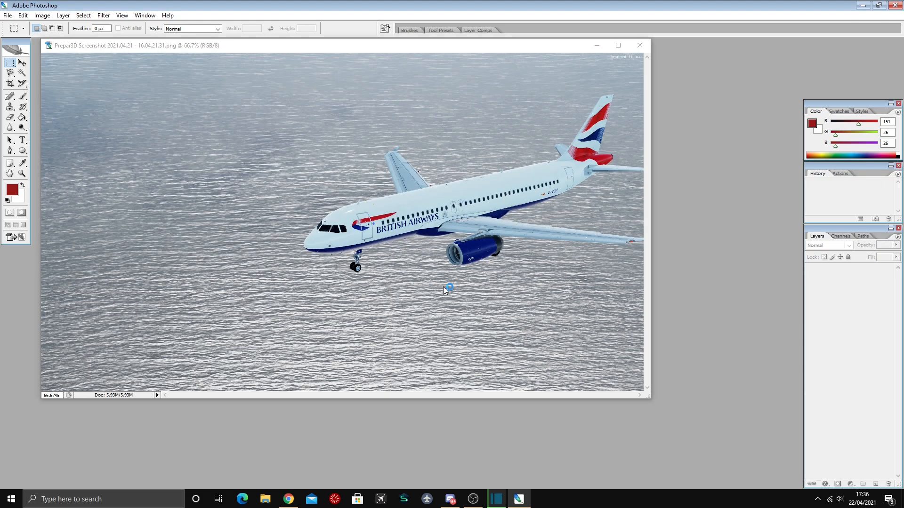
Step: Enlarge the screenshot's document window and open P3D_Logo_Gray_icon.png from the Videos folder
left_click_drag(650, 398, 813, 464)
left_click(7, 15)
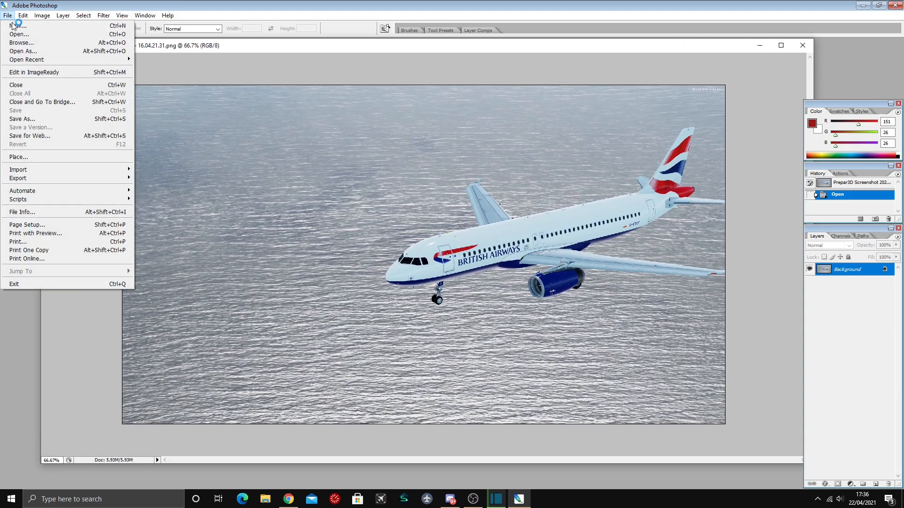
left_click(17, 32)
left_click(231, 207)
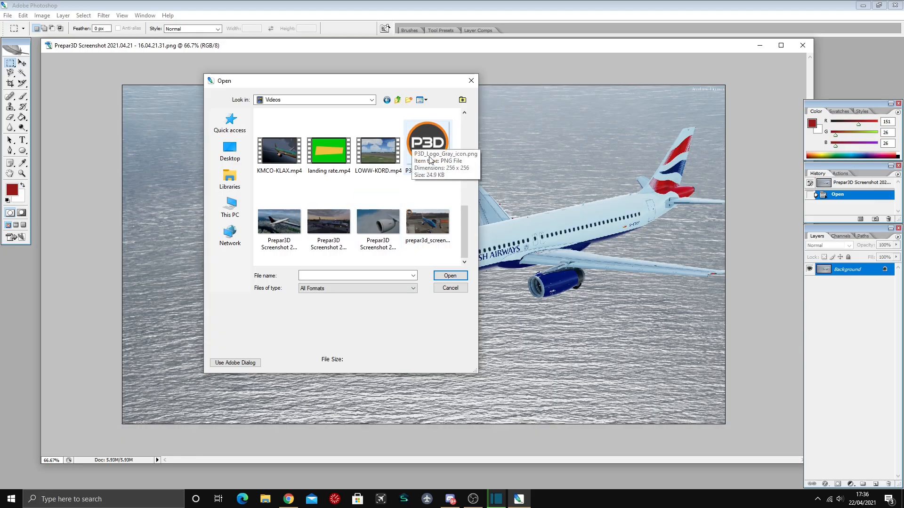
left_click(432, 158)
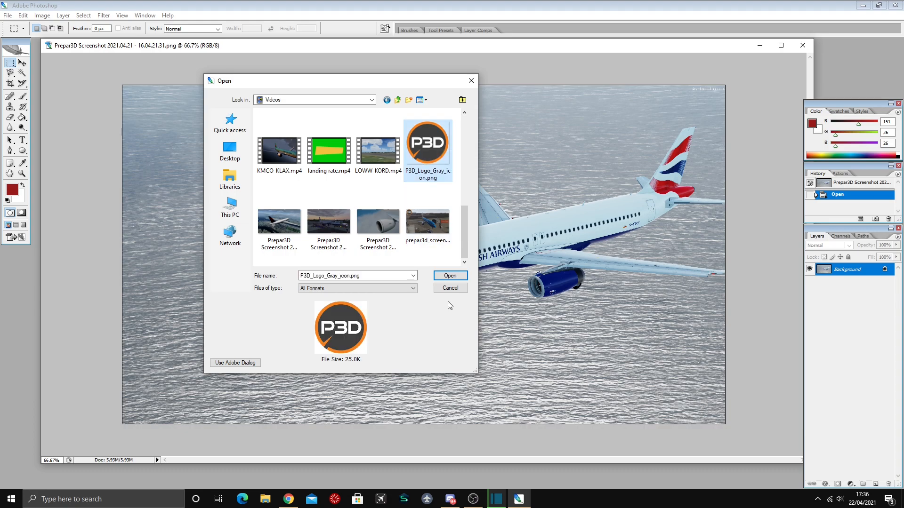
left_click(455, 278)
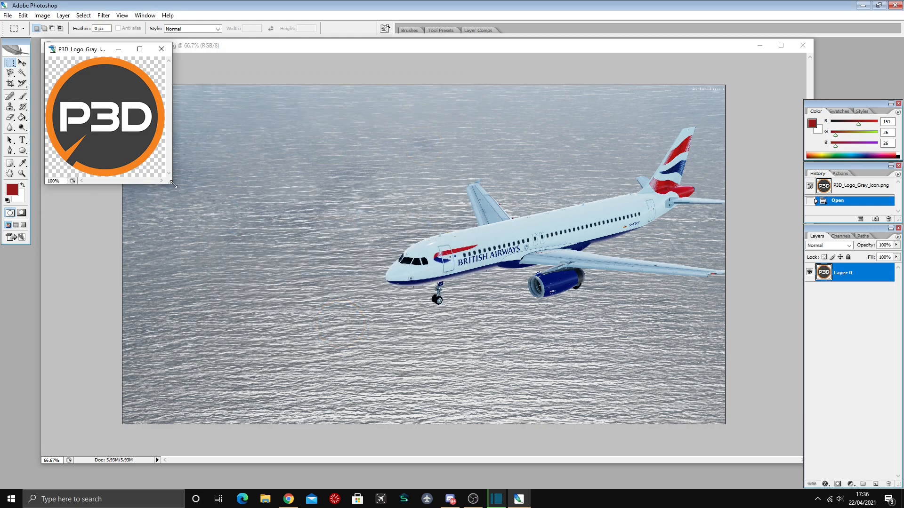
Step: Copy the entire P3D logo into the Prepar3D aircraft screenshot and move it into the image's upper-left corner
left_click_drag(173, 184, 559, 350)
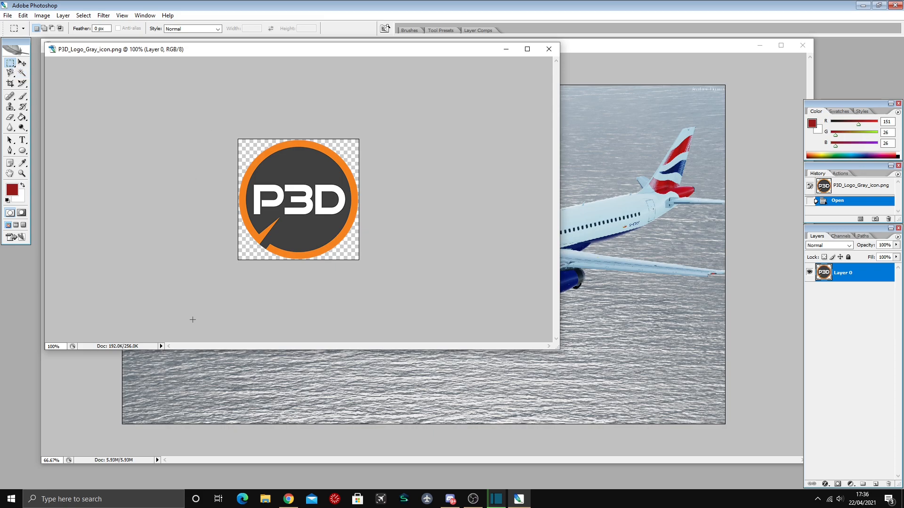
left_click_drag(302, 322, 228, 280)
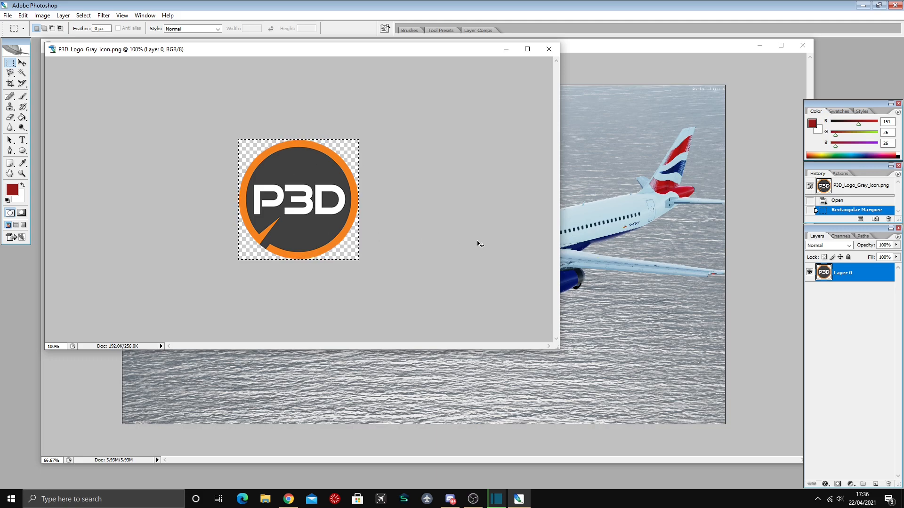
left_click(588, 242)
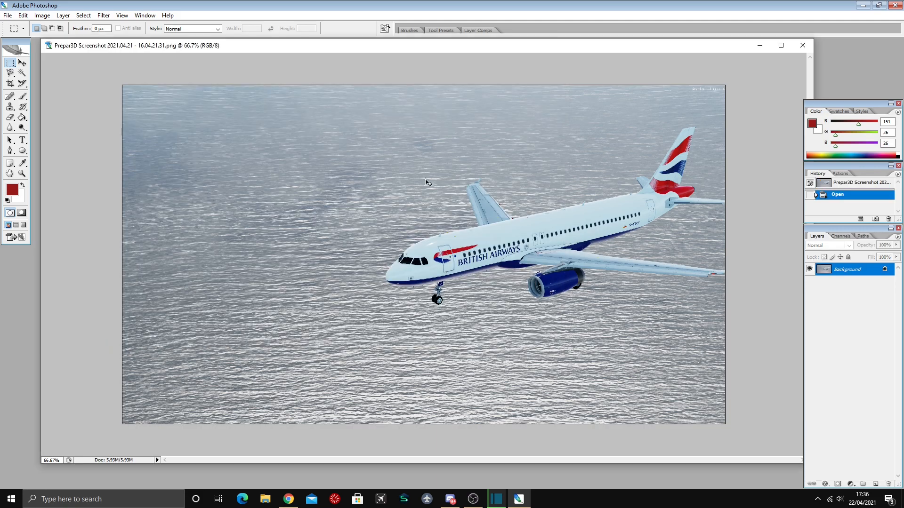
key("ctrl+v")
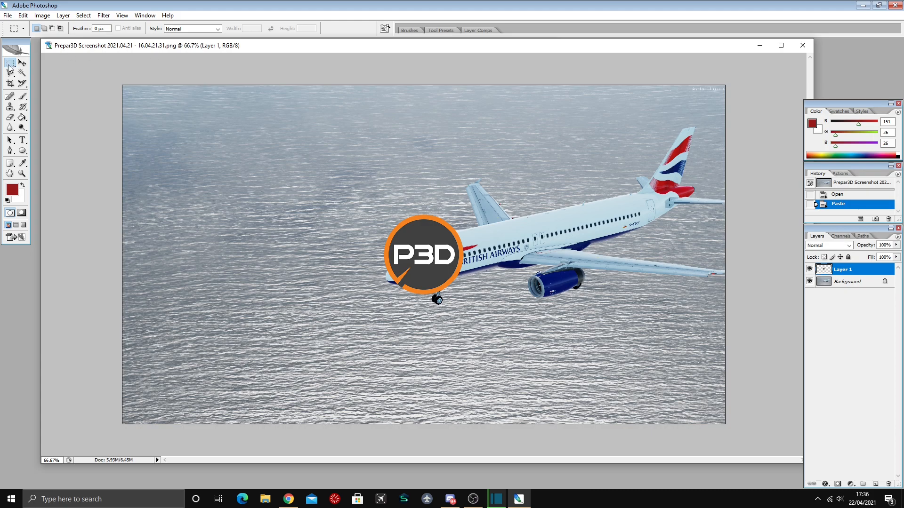
left_click(22, 62)
left_click_drag(438, 277, 181, 150)
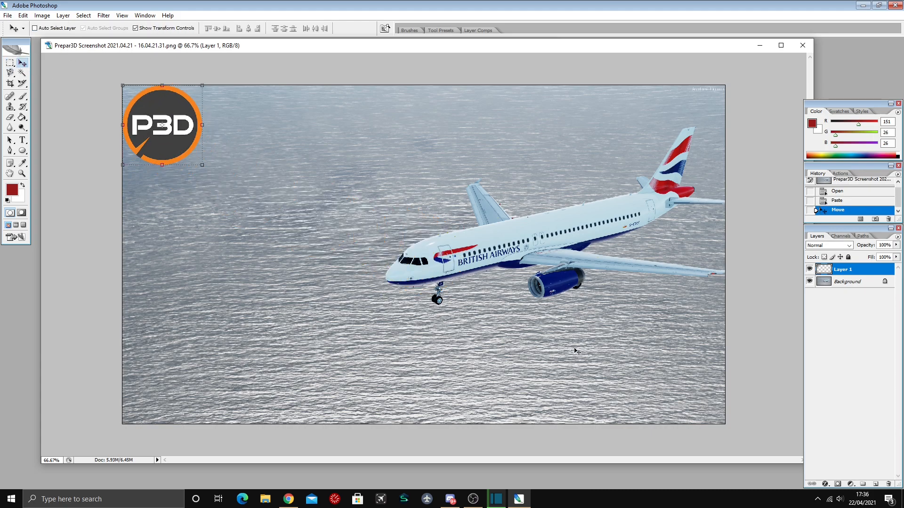
Step: Save the composed image as a JPEG copy, Prepar3D Screenshot 2021.04.21 - 16.04.21.31 copy.jpg, in the Prepar3D folder
left_click(8, 15)
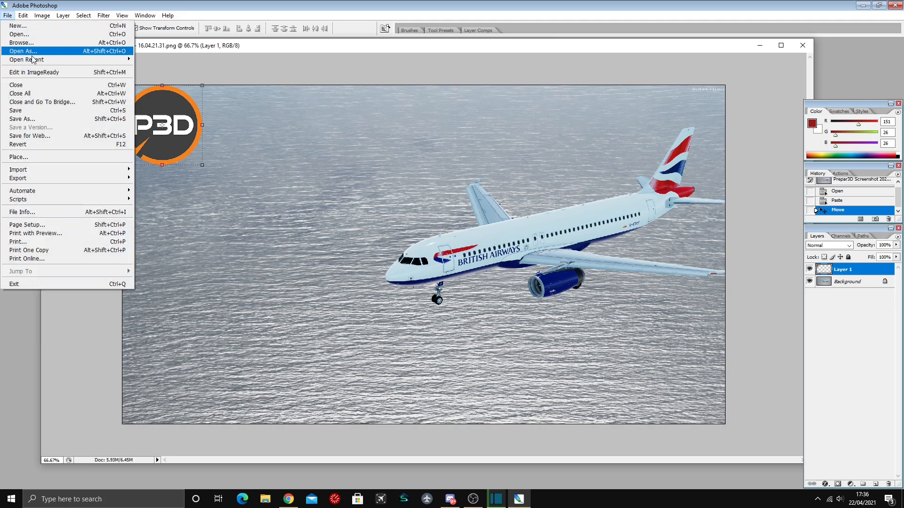
left_click(22, 119)
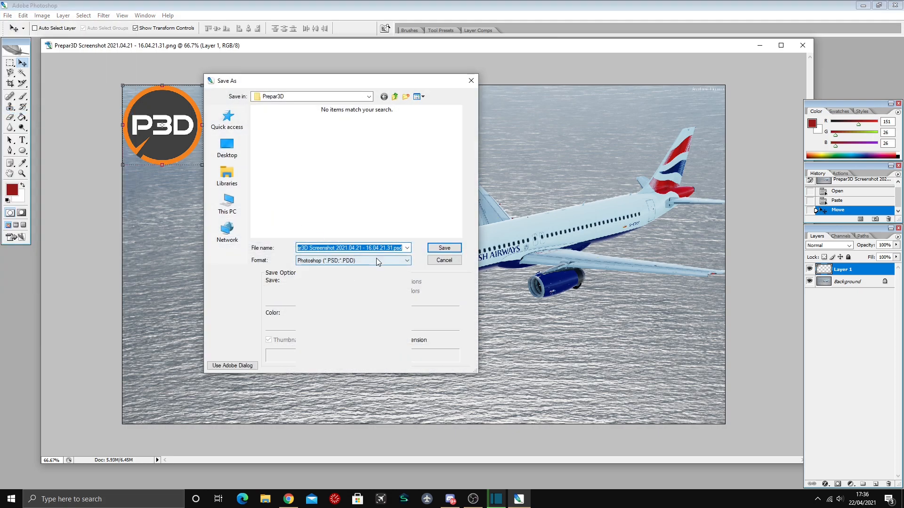
left_click(376, 261)
left_click(372, 310)
left_click(444, 248)
left_click(422, 125)
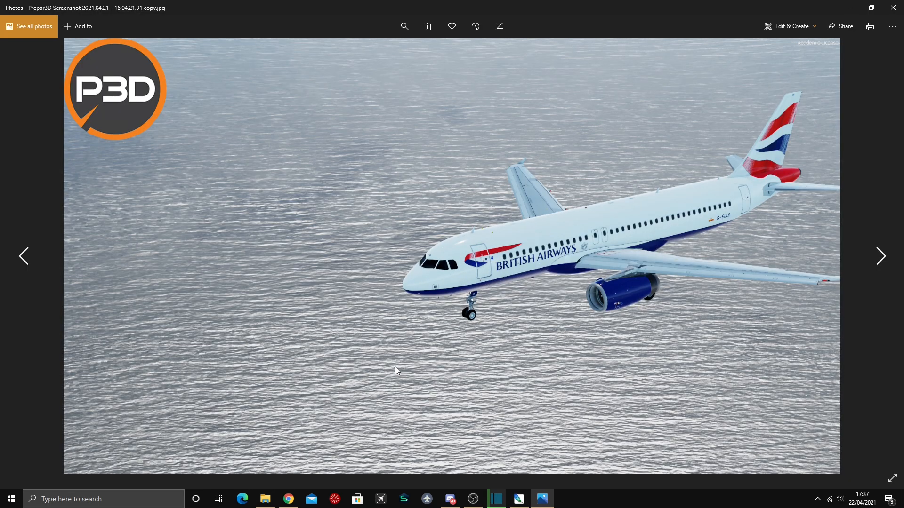
Step: Compare the saved JPEG with the logo against the adjacent picture in Photos, alternating between the two
key("Right")
key("Left")
key("Right")
key("Left")
key("Right")
key("Left")
key("Right")
key("Left")
key("Right")
key("Left")
key("Right")
key("Left")
key("Right")
key("Left")
key("Right")
key("Left")
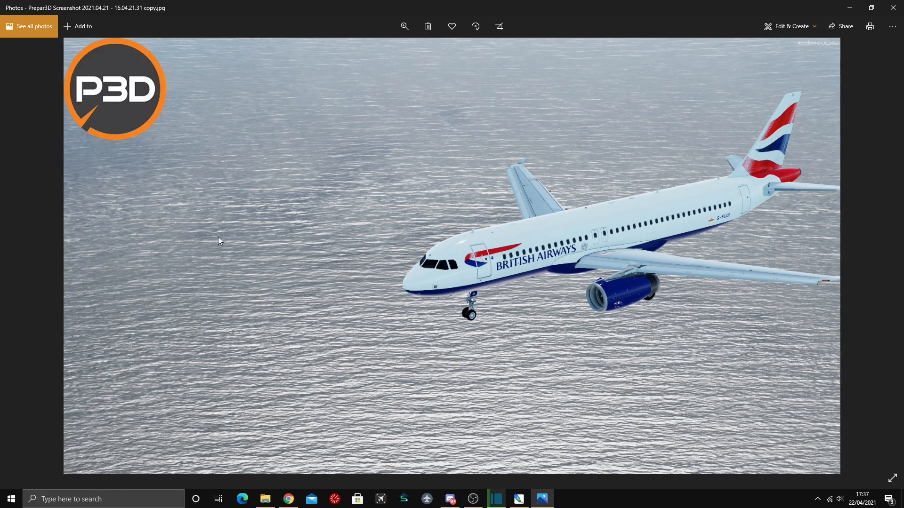